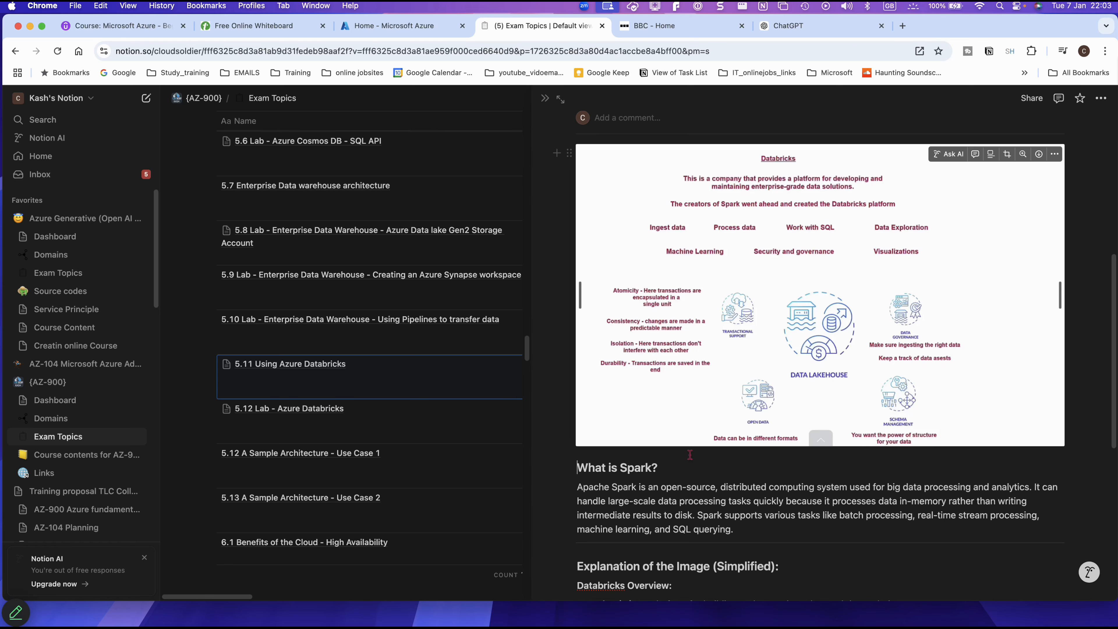
Step: Read through the Databricks notes, from the overview image and Spark description to the key concepts and summary
{"action": "scroll", "coordinate": [690, 452], "scroll_direction": "down", "scroll_amount": 1}
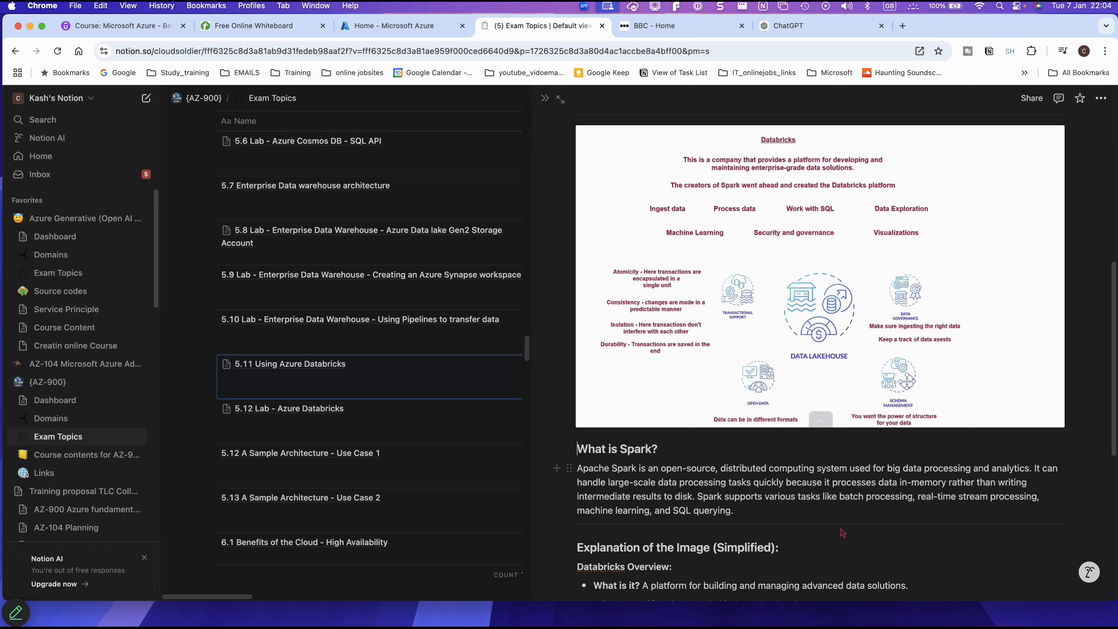
{"action": "scroll", "coordinate": [806, 511], "scroll_direction": "down", "scroll_amount": 1}
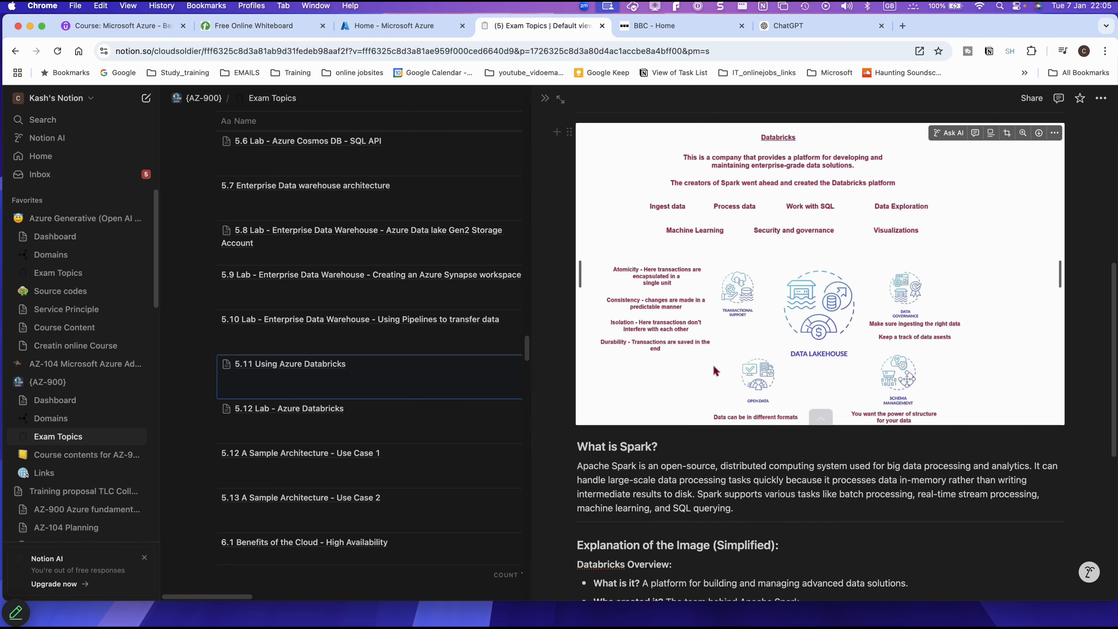
{"action": "scroll", "coordinate": [750, 374], "scroll_direction": "down", "scroll_amount": 8}
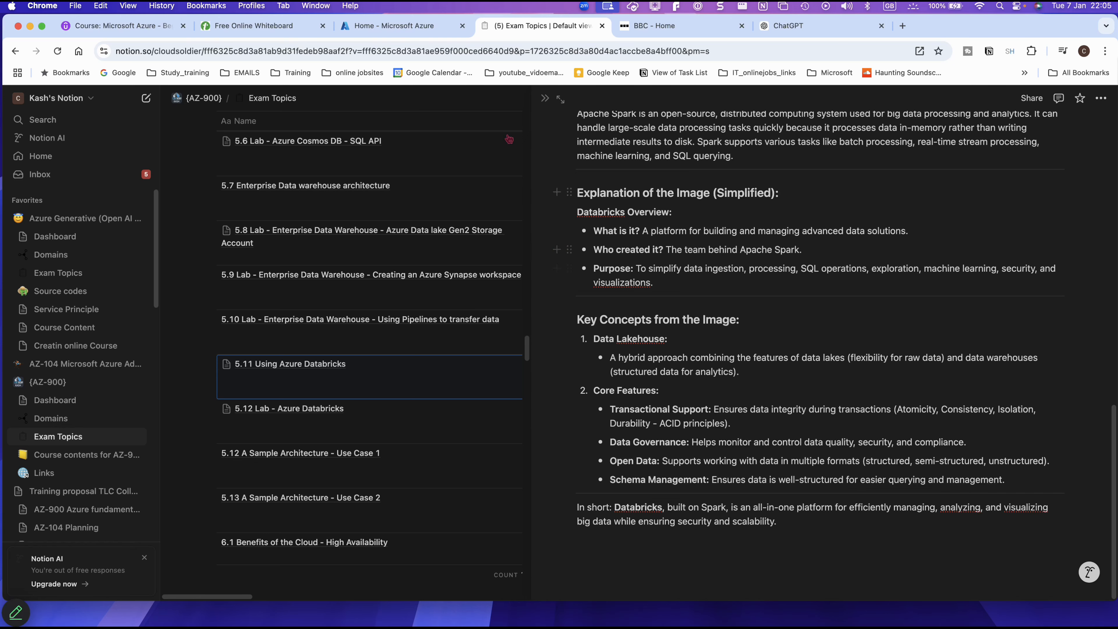
Step: Switch to the Azure portal, filter all services for "storage" and open Storage accounts
{"action": "left_click", "coordinate": [399, 30]}
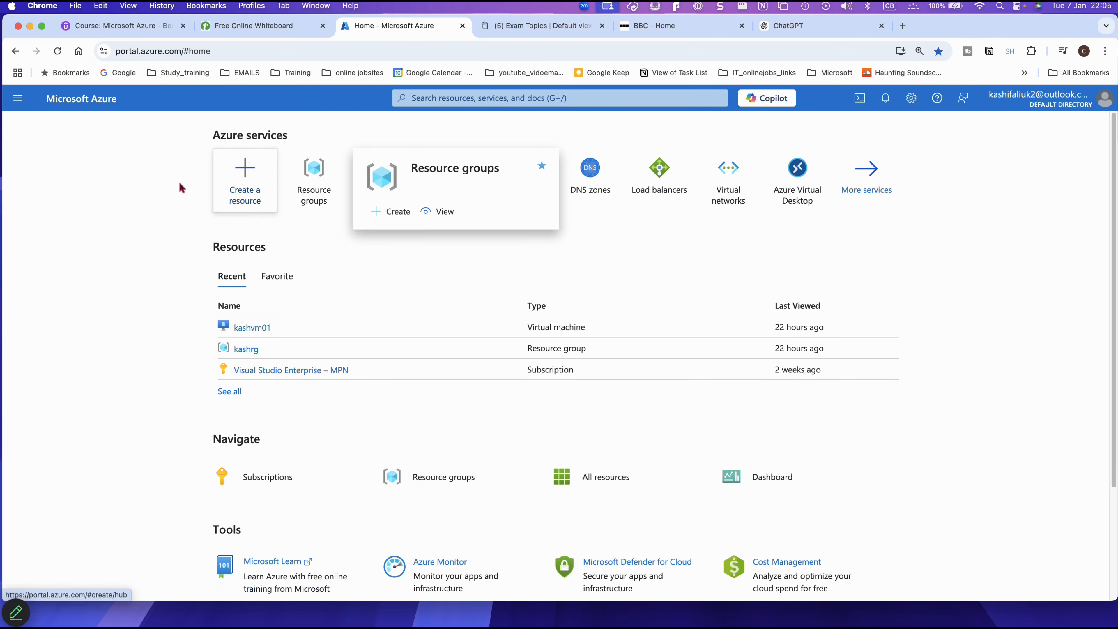
{"action": "left_click", "coordinate": [24, 103]}
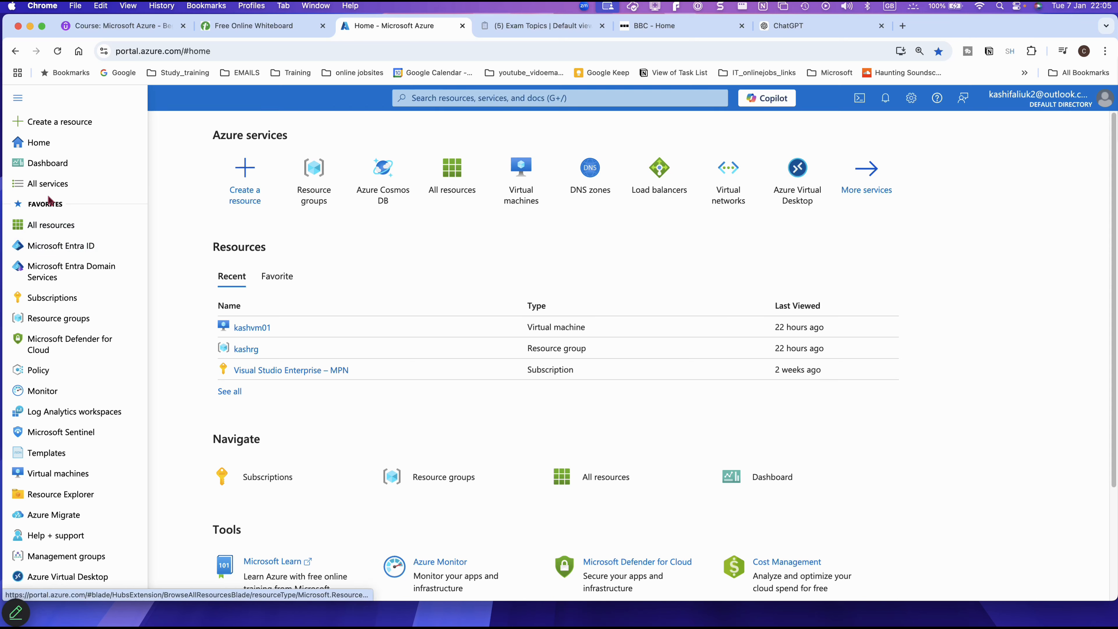
{"action": "left_click", "coordinate": [48, 185]}
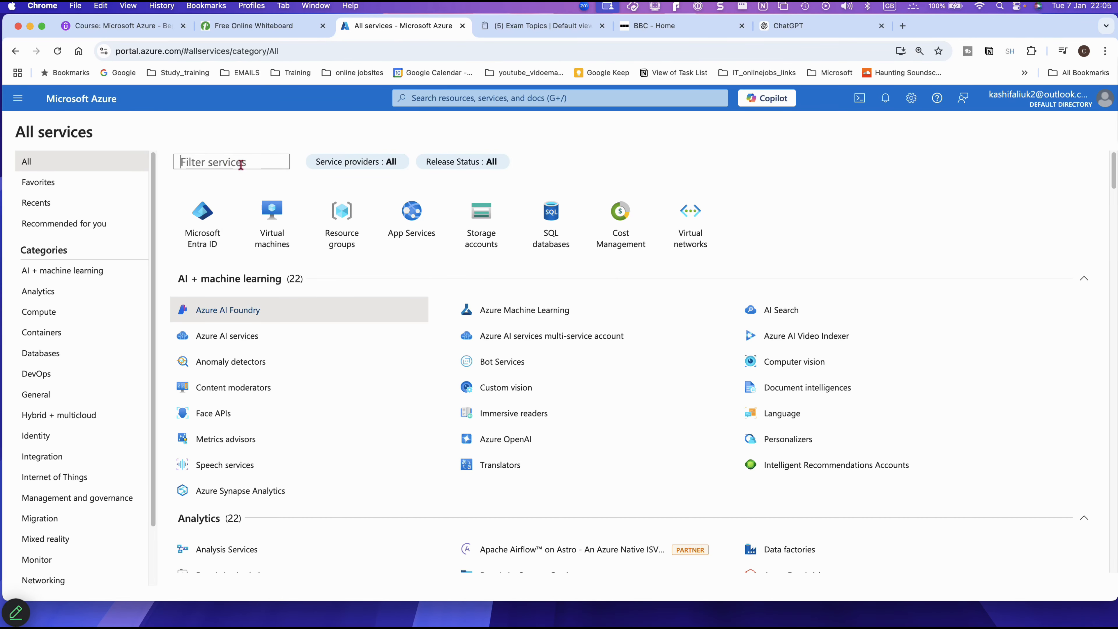
{"action": "type", "text": "storage"}
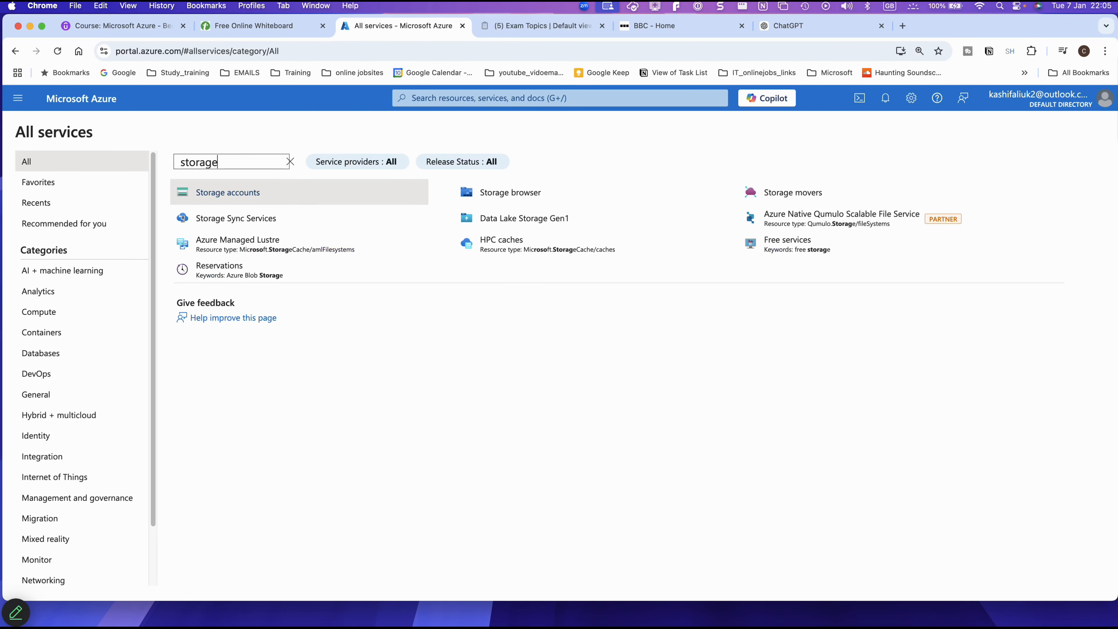
{"action": "left_click", "coordinate": [237, 197]}
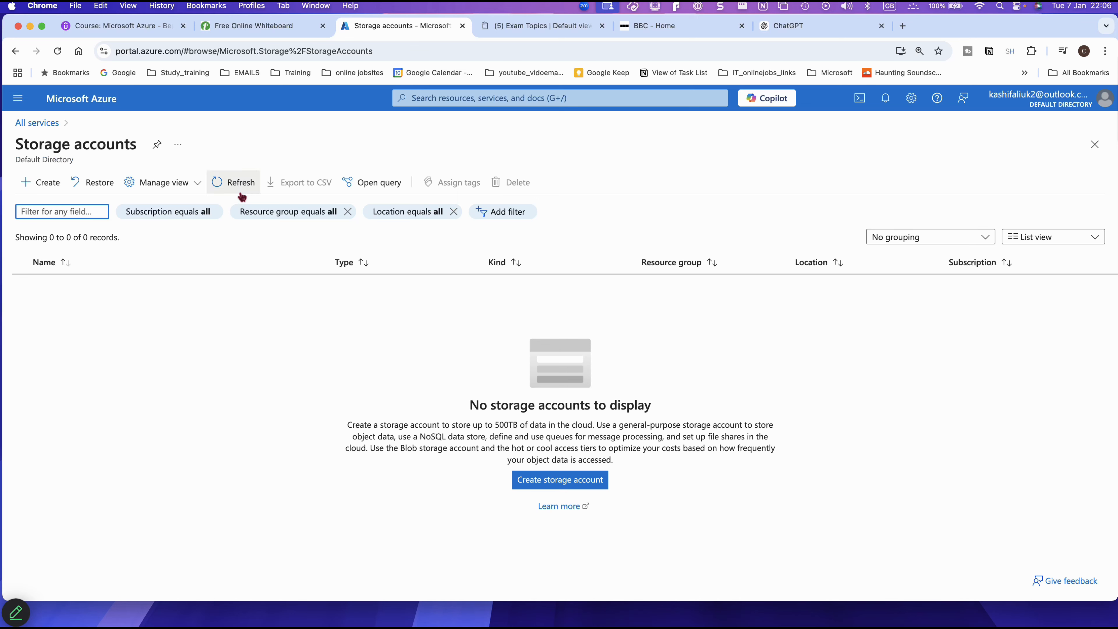
{"action": "left_click", "coordinate": [548, 484]}
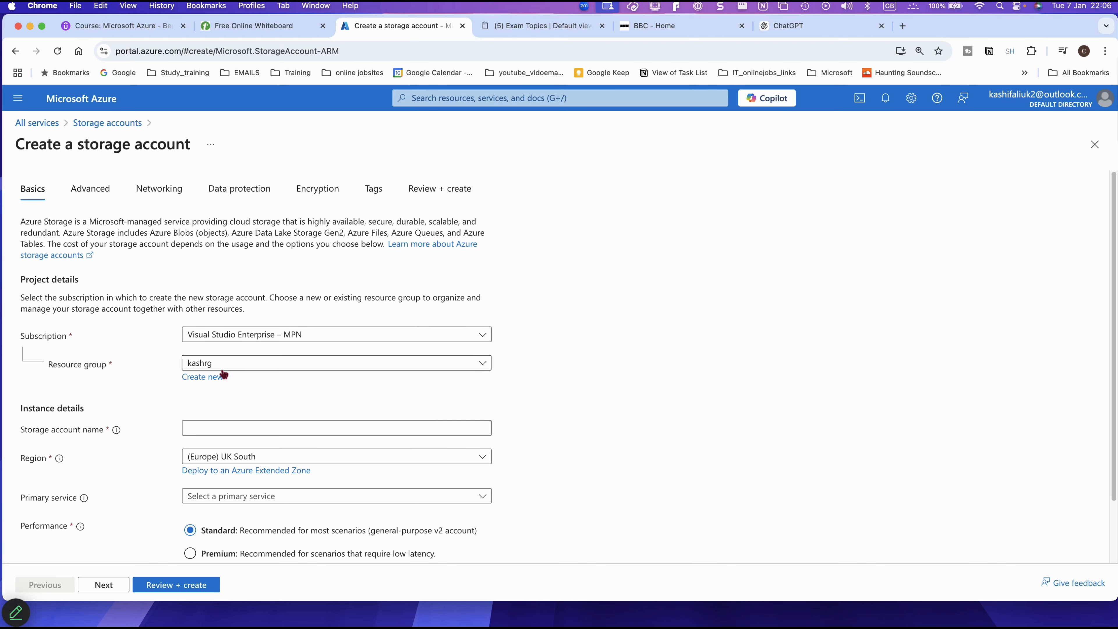
{"action": "left_click", "coordinate": [223, 365]}
{"action": "left_click", "coordinate": [222, 367]}
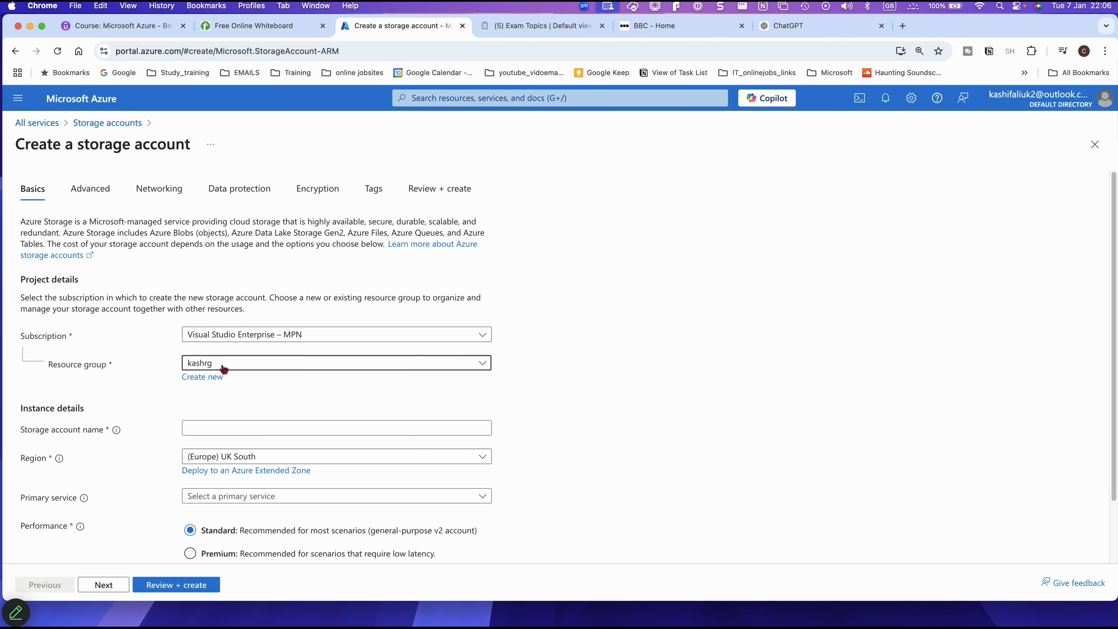
{"action": "left_click", "coordinate": [220, 378]}
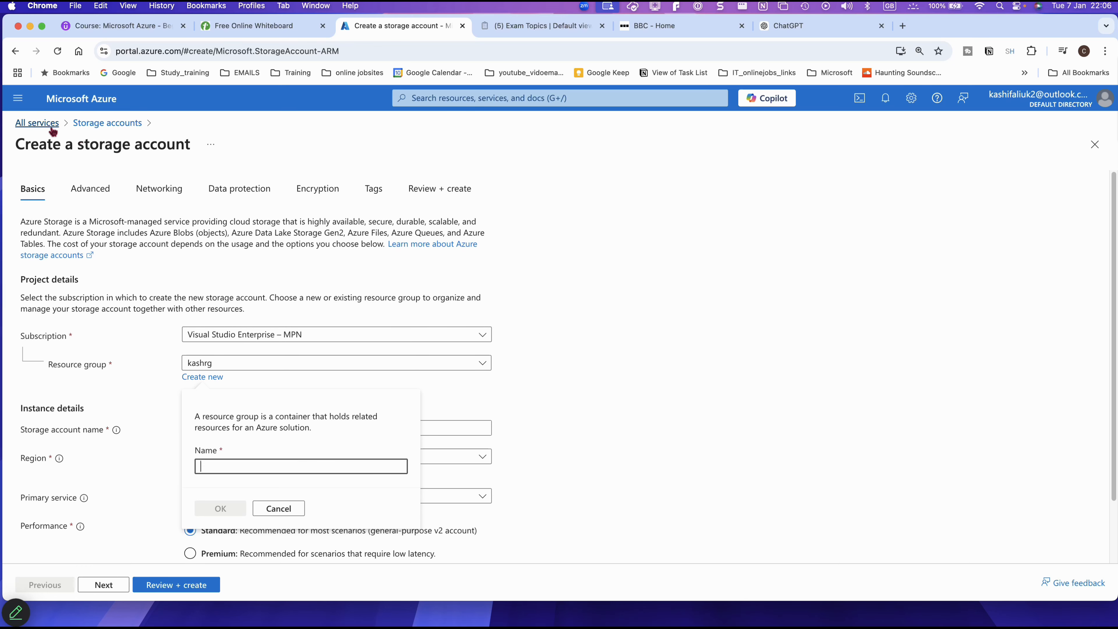
{"action": "left_click", "coordinate": [40, 124]}
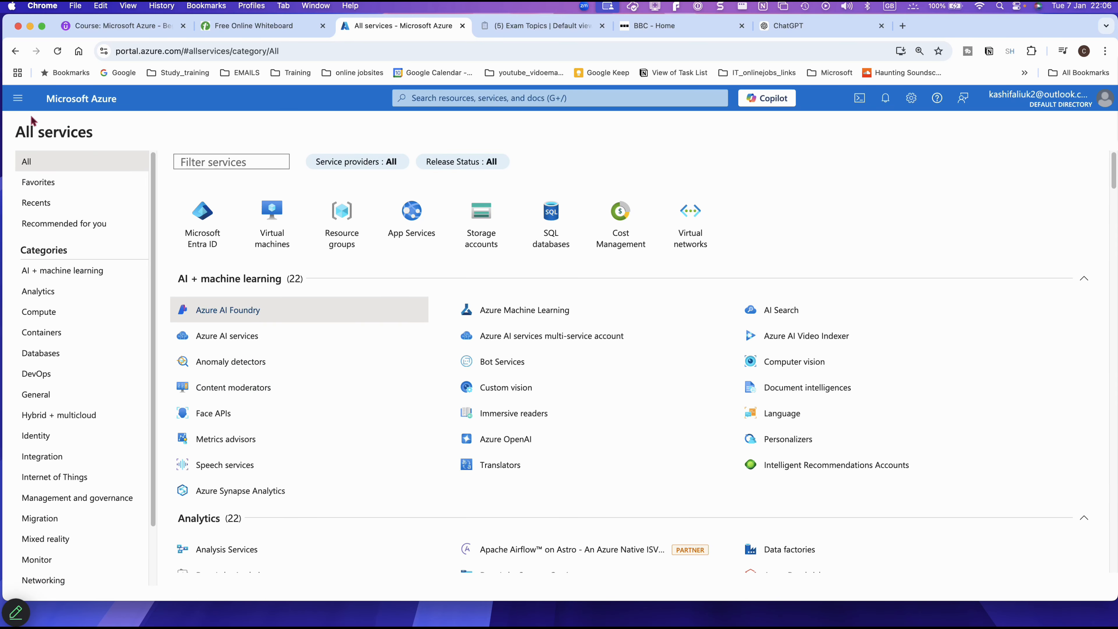
Step: Open the kashrg resource group and check which resources it contains
{"action": "left_click", "coordinate": [21, 101]}
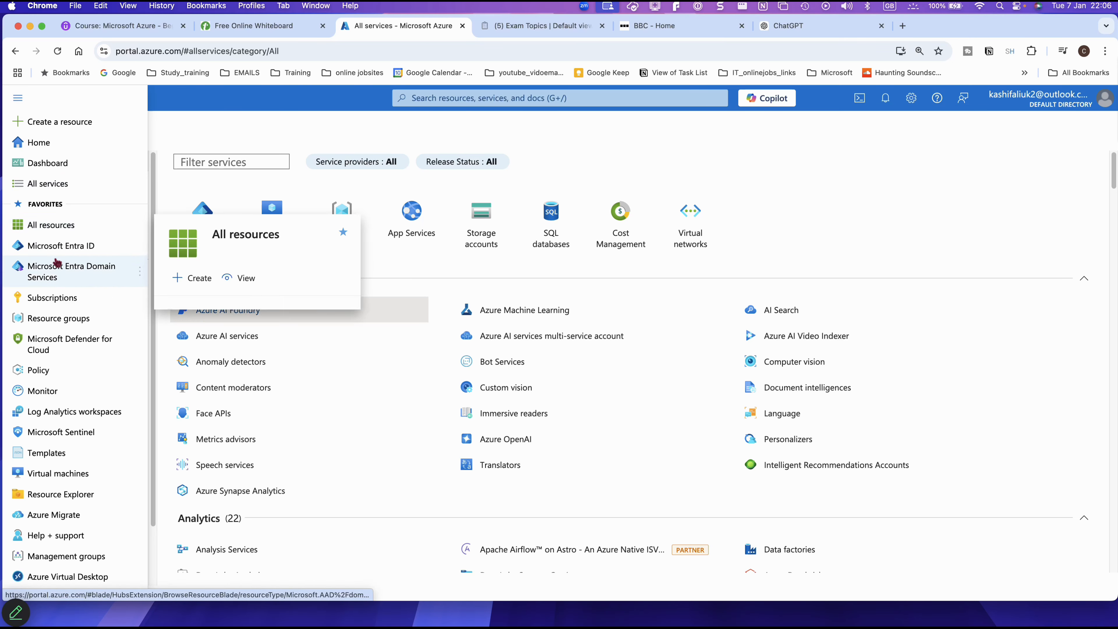
{"action": "left_click", "coordinate": [60, 318]}
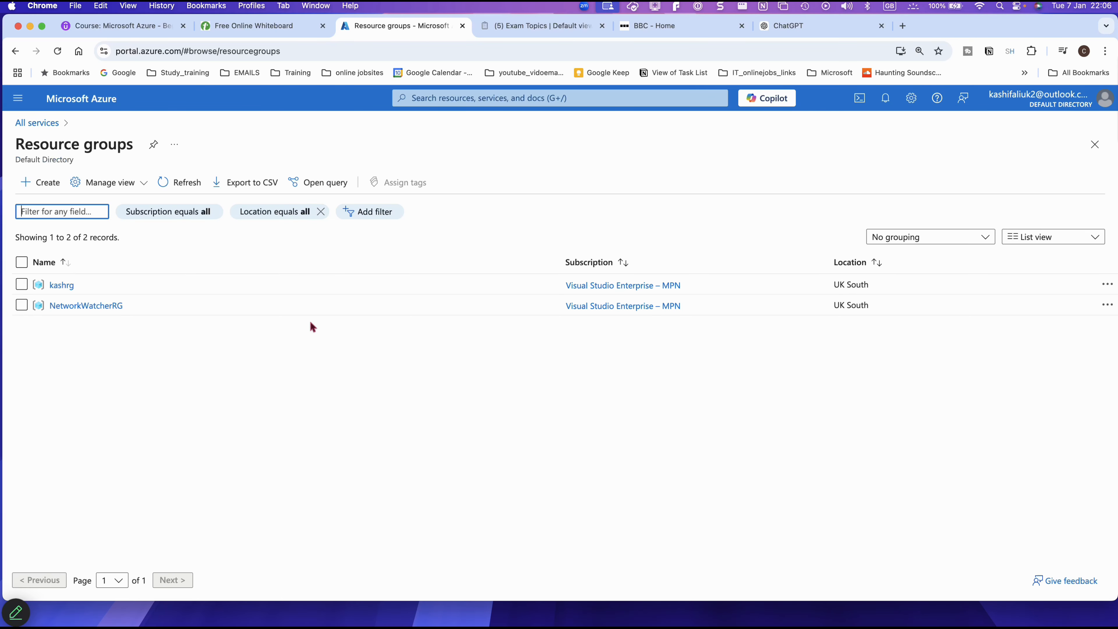
{"action": "left_click", "coordinate": [71, 287]}
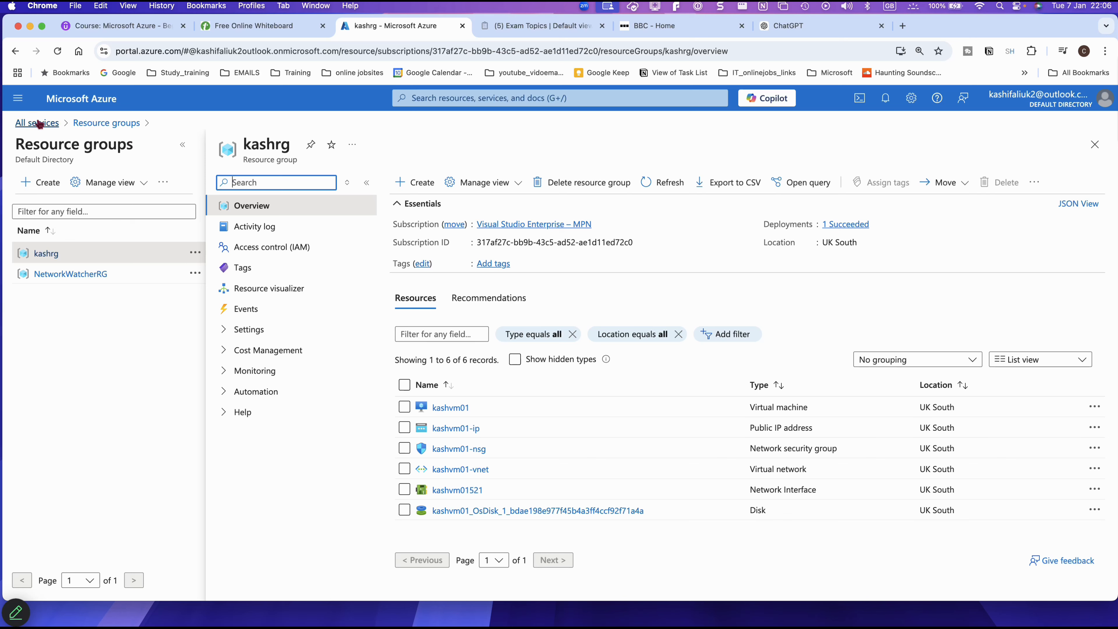
Step: Return to all services, filter for "storage" and open the Storage accounts list
{"action": "left_click", "coordinate": [19, 99]}
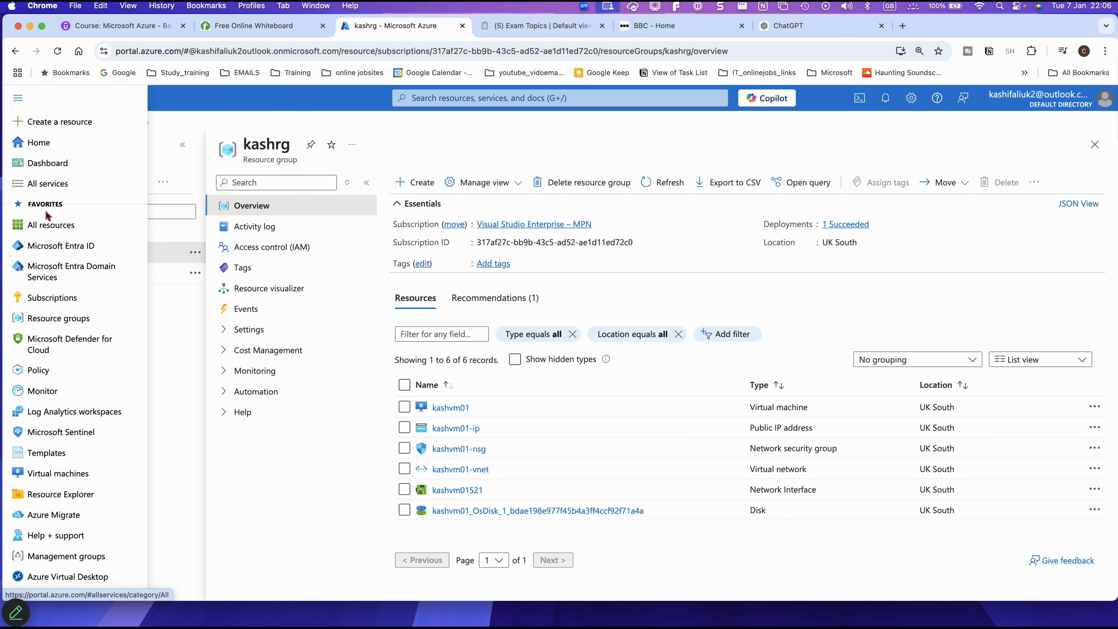
{"action": "left_click", "coordinate": [45, 185]}
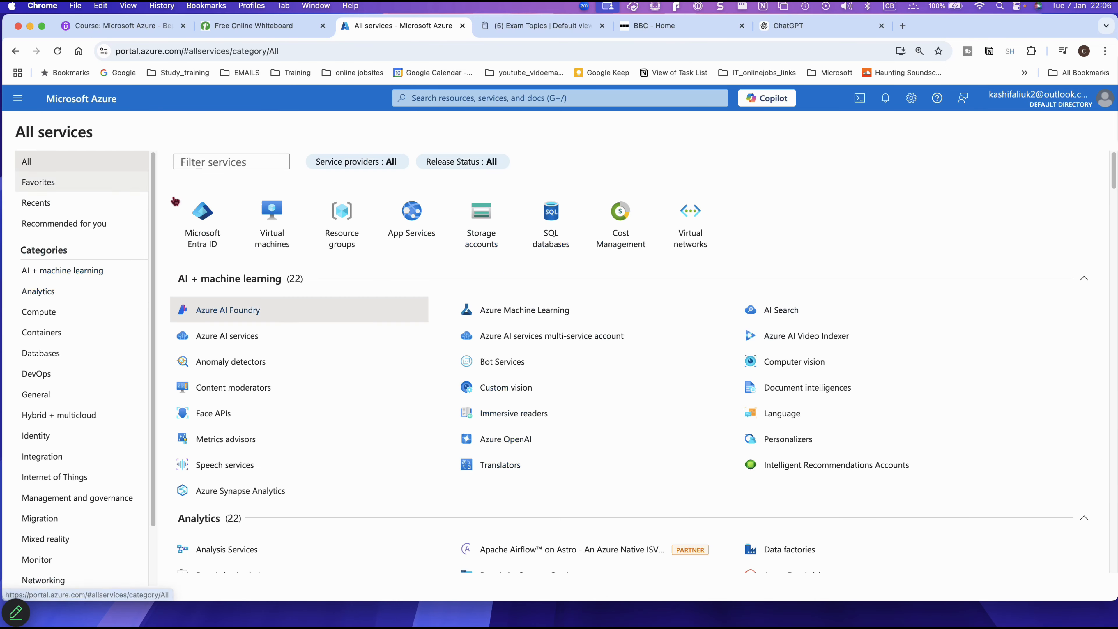
{"action": "left_click", "coordinate": [264, 164]}
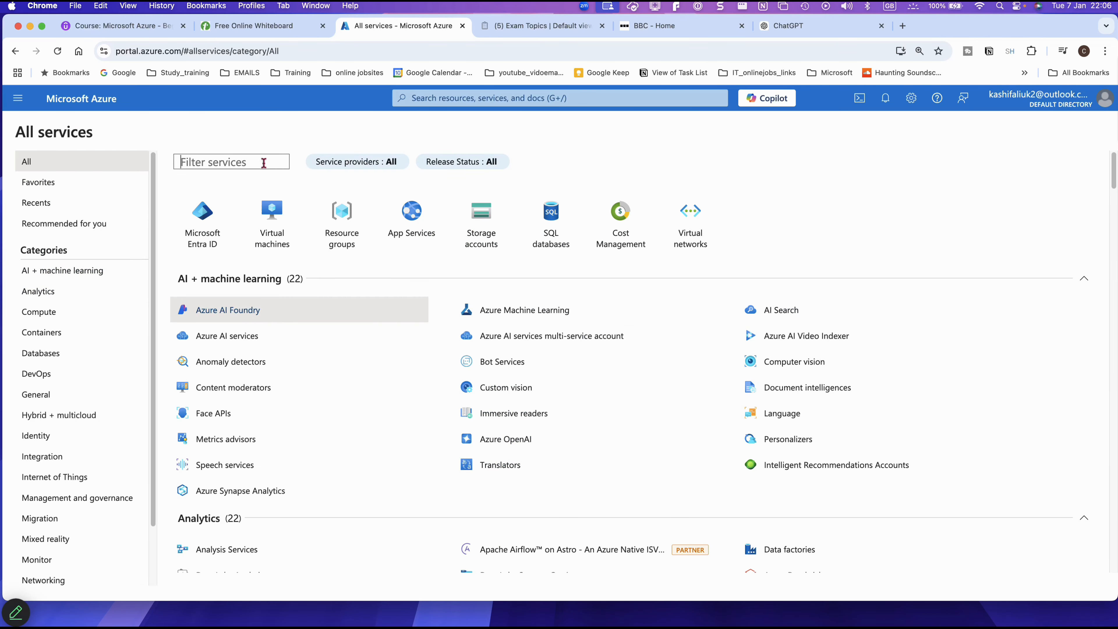
{"action": "type", "text": "stoar"}
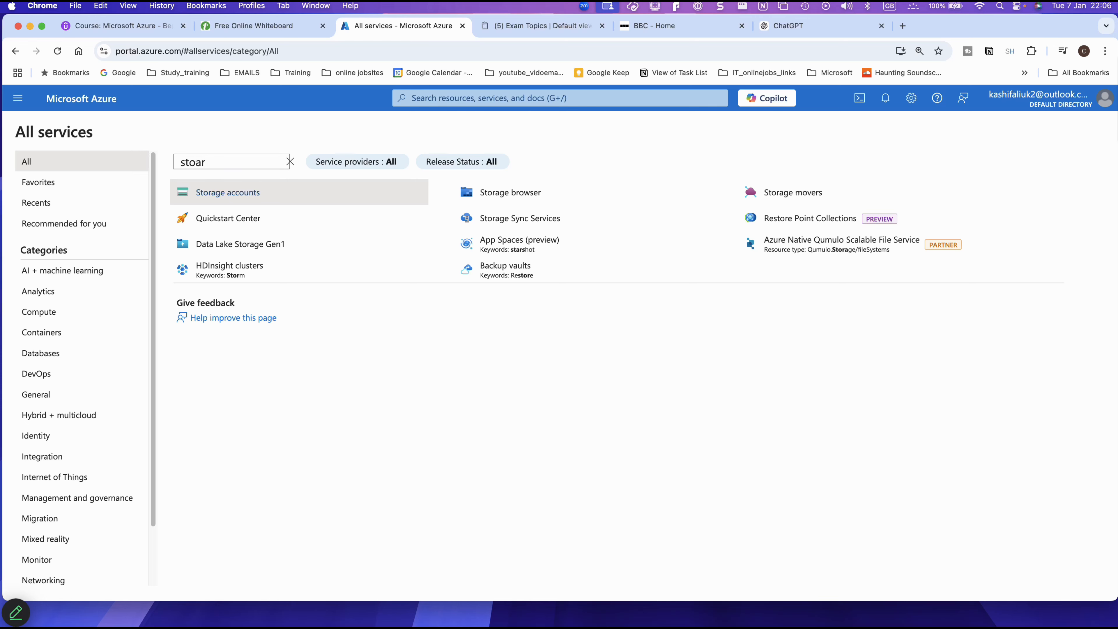
{"action": "key", "text": "BackSpace"}
{"action": "key", "text": "BackSpace"}
{"action": "type", "text": "rage"}
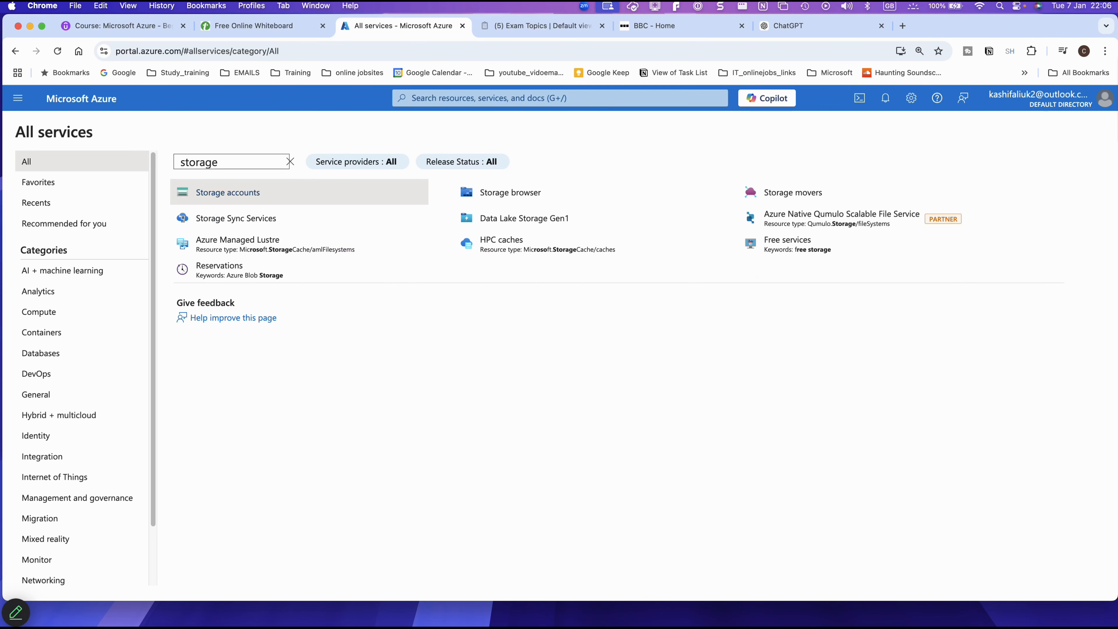
{"action": "left_click", "coordinate": [233, 190]}
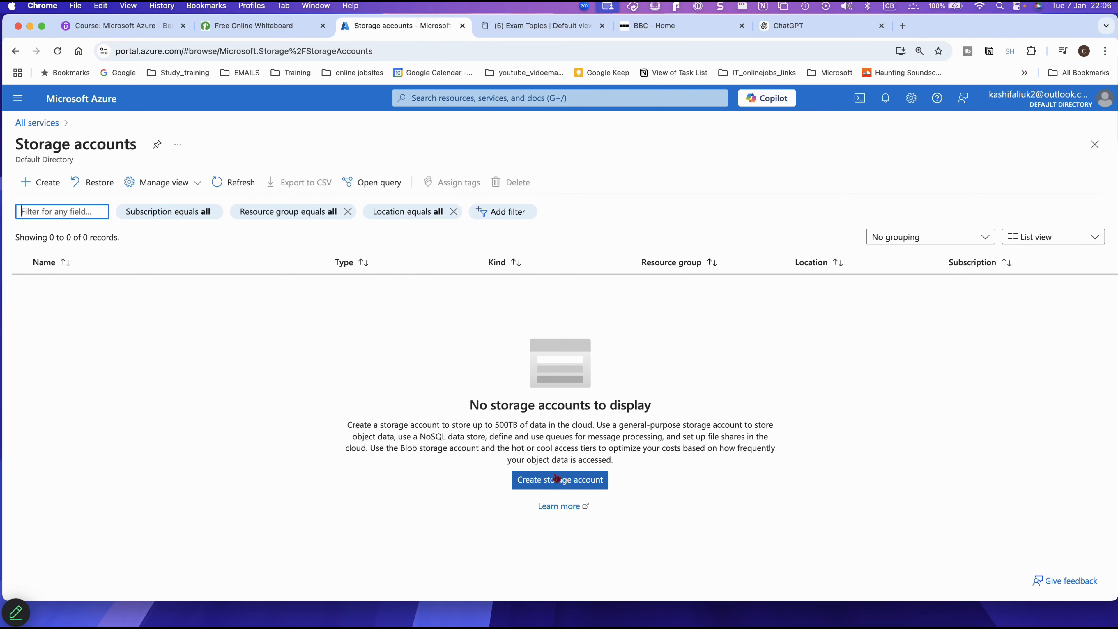
Step: Start creating a storage account and assign it to a new resource group named dlrg
{"action": "left_click", "coordinate": [561, 481]}
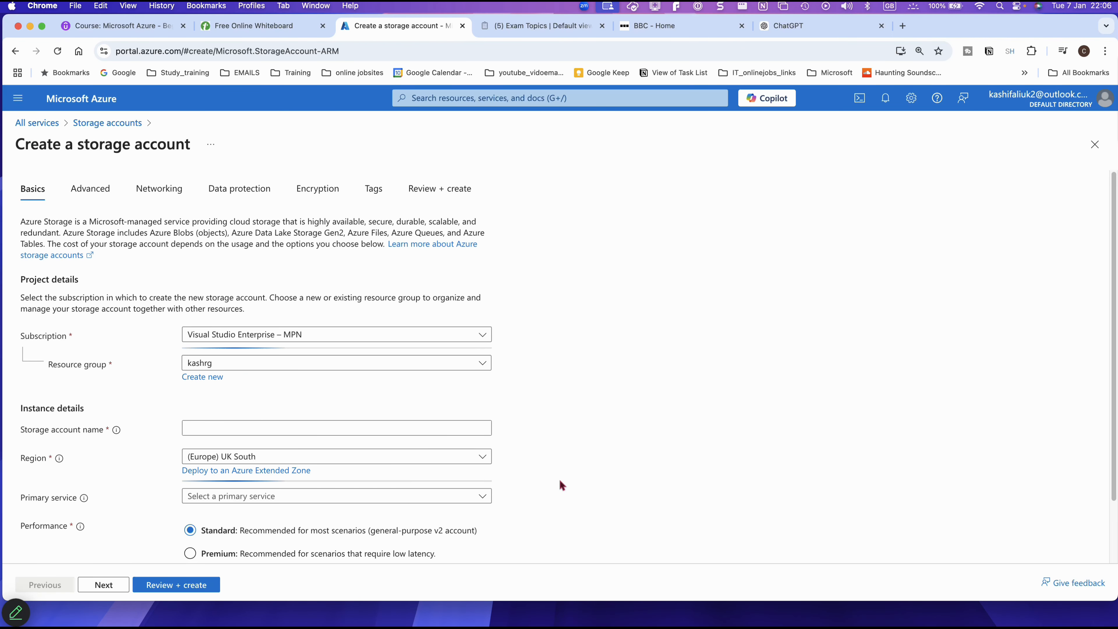
{"action": "left_click", "coordinate": [216, 377]}
{"action": "left_click", "coordinate": [239, 466]}
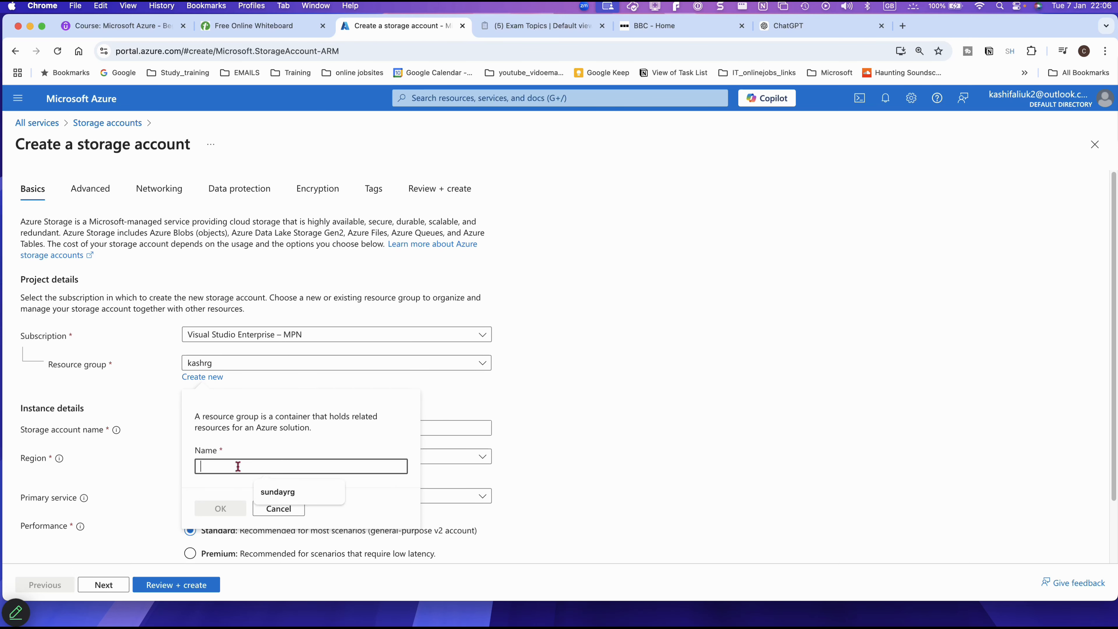
{"action": "type", "text": "dlrg"}
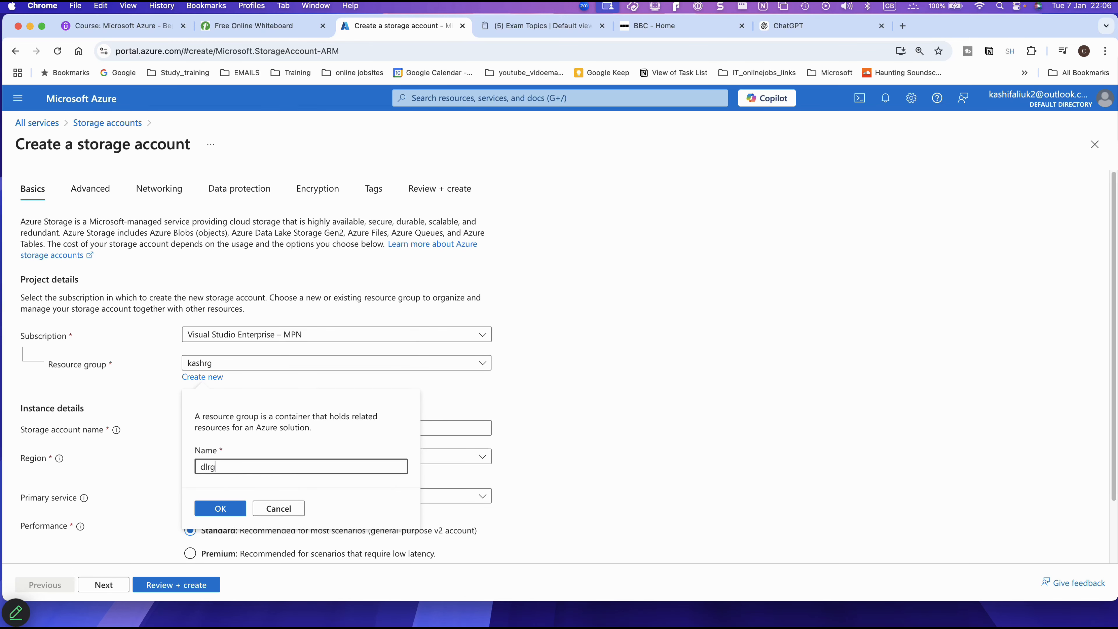
{"action": "left_click", "coordinate": [221, 512]}
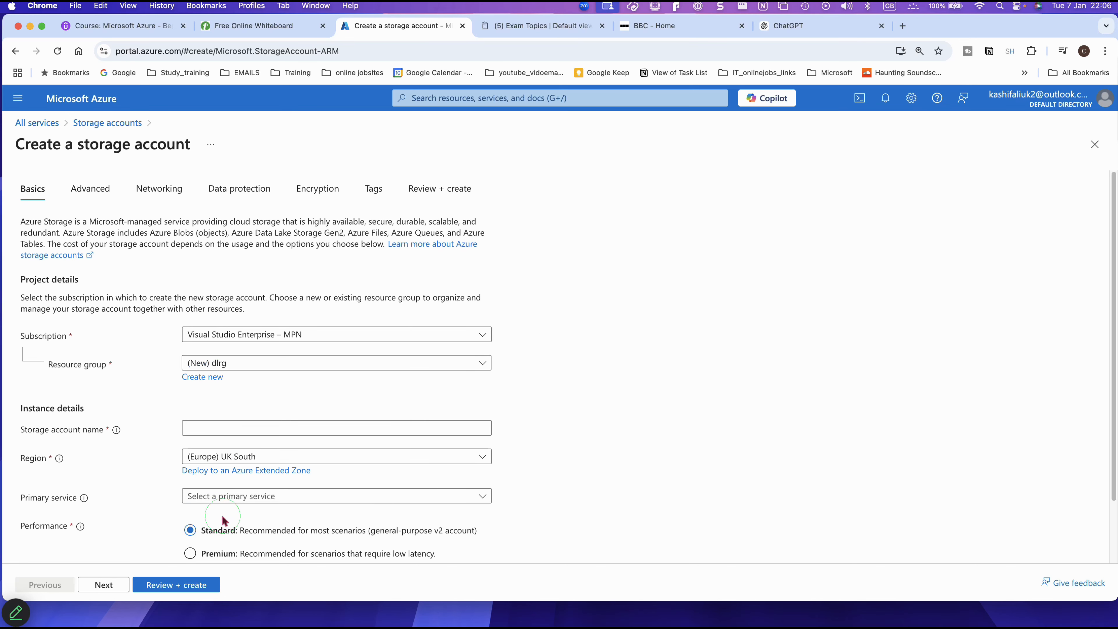
Step: Name the storage account databrickssa1212
{"action": "left_click", "coordinate": [215, 429]}
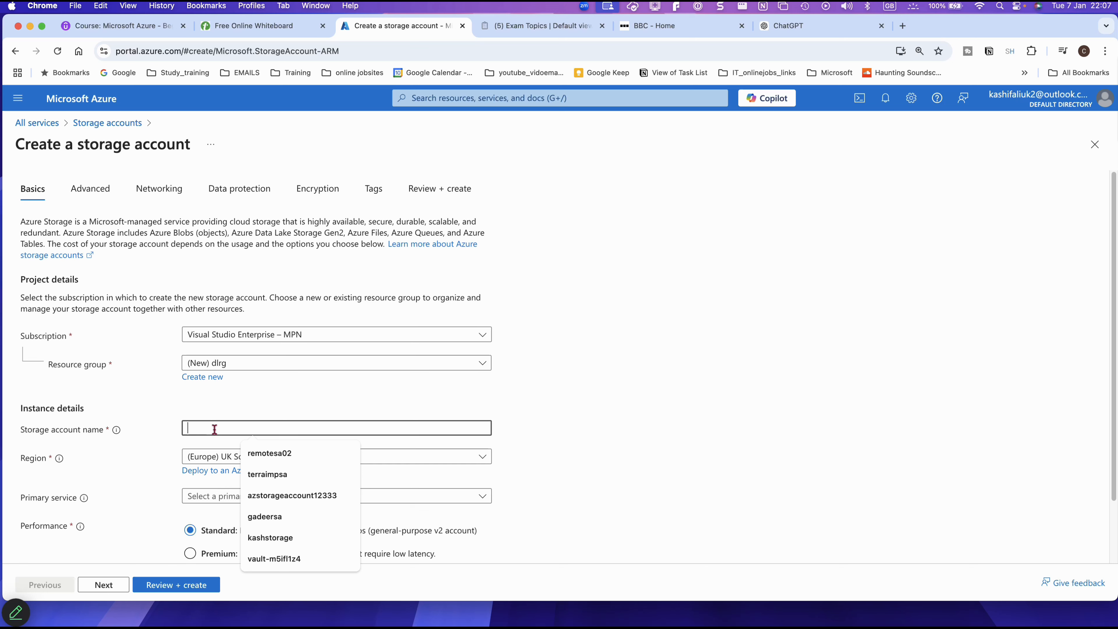
{"action": "type", "text": "databrickssa"}
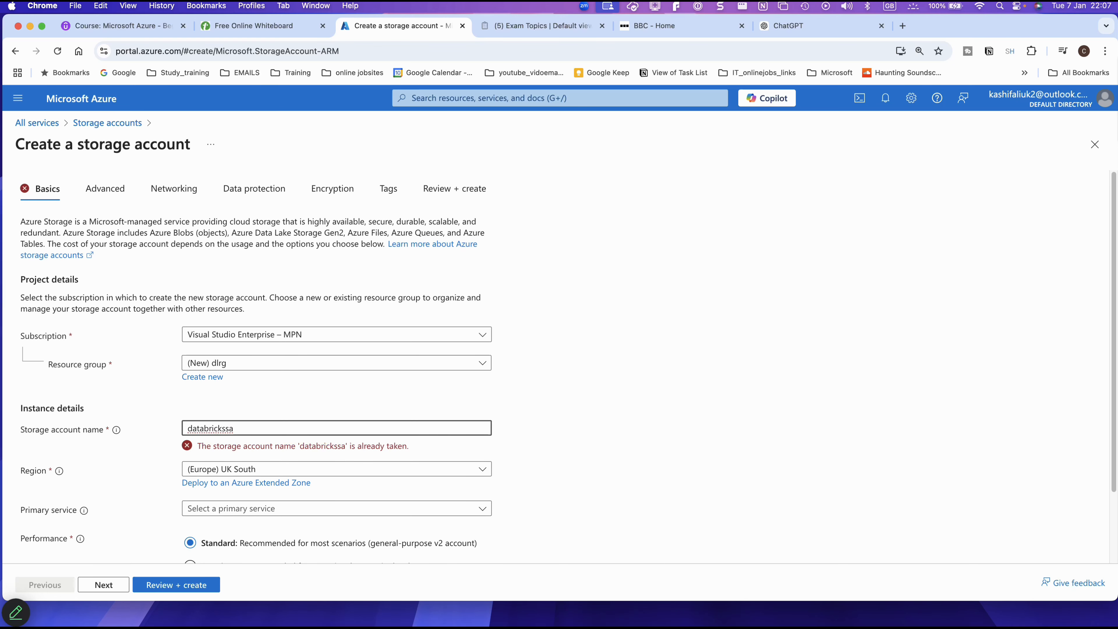
{"action": "type", "text": "1212"}
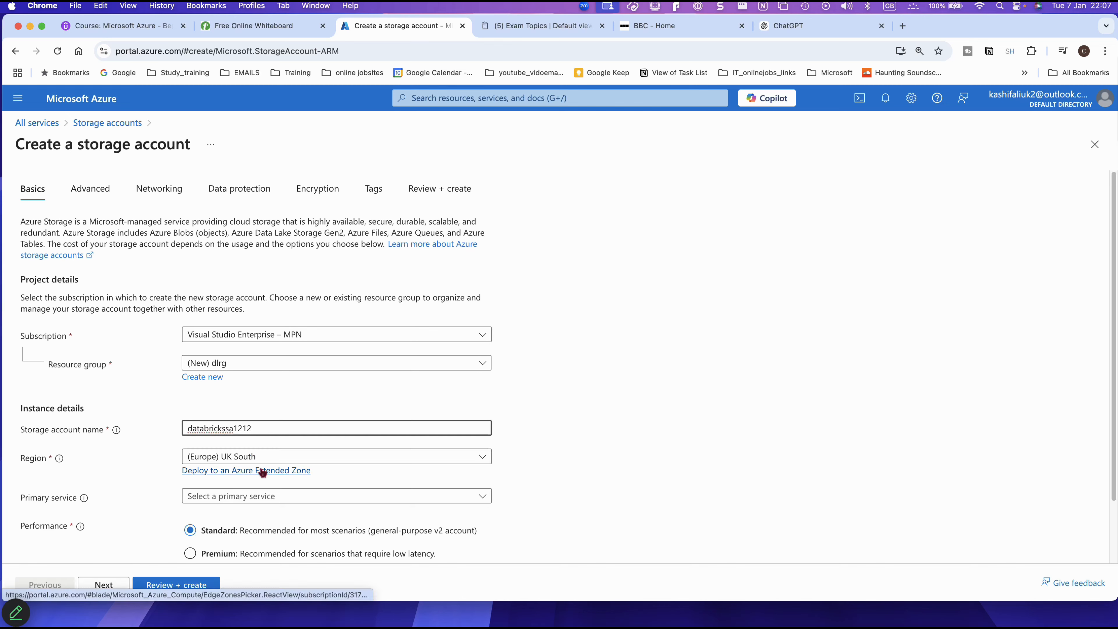
Step: Set the storage account's redundancy to Locally-redundant storage (LRS) and continue to the advanced settings
{"action": "scroll", "coordinate": [305, 506], "scroll_direction": "down", "scroll_amount": 3}
{"action": "left_click", "coordinate": [314, 514]}
{"action": "left_click", "coordinate": [233, 344]}
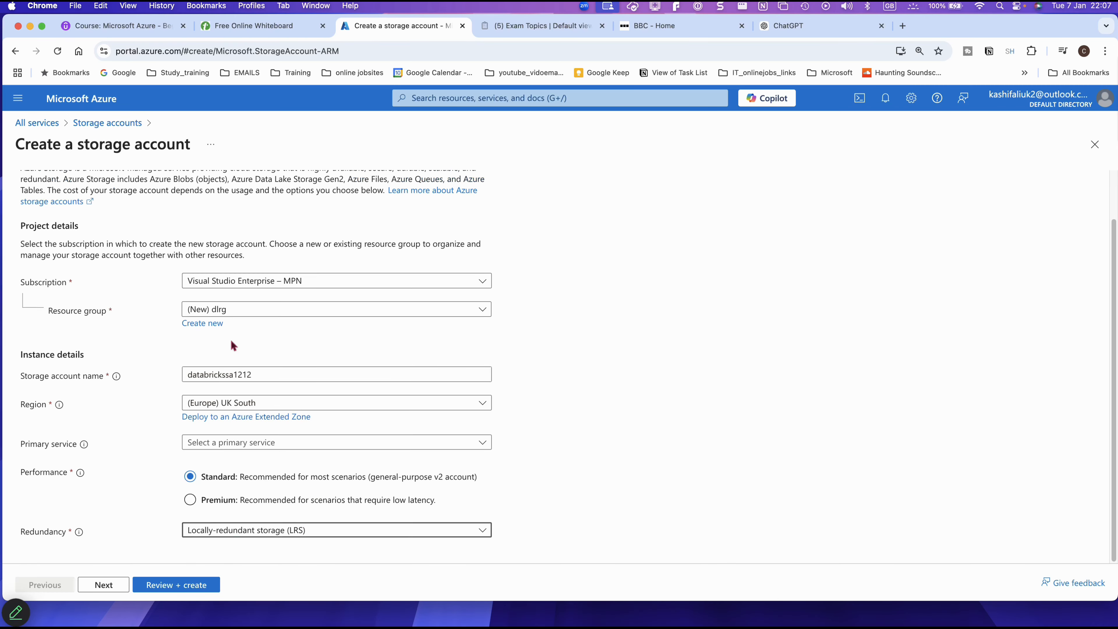
{"action": "left_click", "coordinate": [110, 583]}
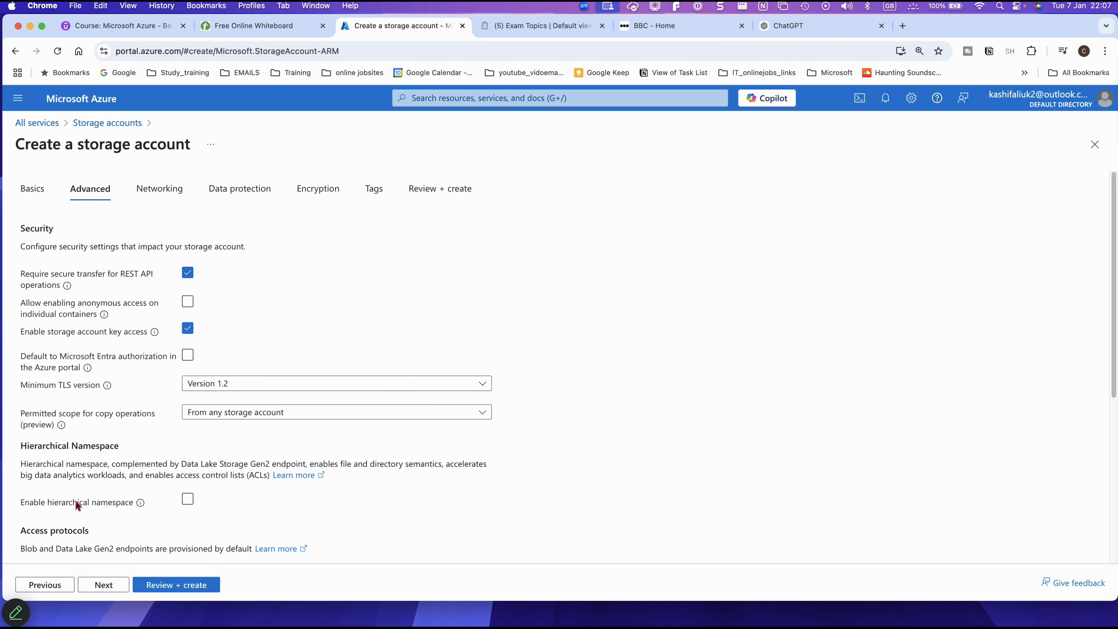
Step: Enable the hierarchical namespace, then accept the default networking and data protection settings and continue to the encryption settings
{"action": "left_click", "coordinate": [185, 502]}
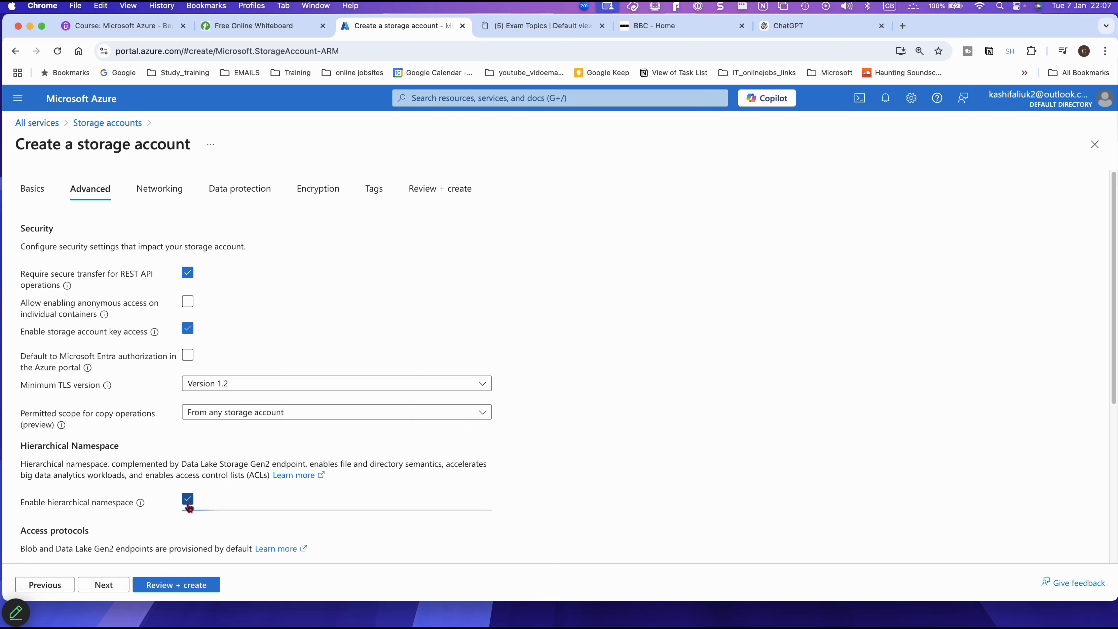
{"action": "scroll", "coordinate": [192, 514], "scroll_direction": "down", "scroll_amount": 1}
{"action": "scroll", "coordinate": [191, 511], "scroll_direction": "down", "scroll_amount": 5}
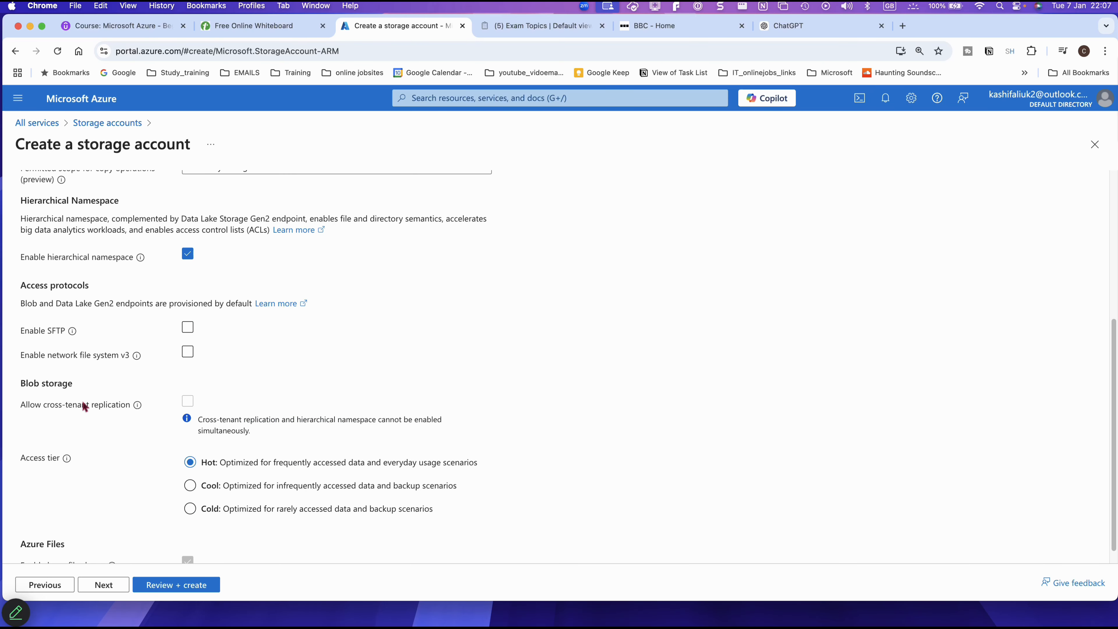
{"action": "left_click", "coordinate": [111, 588]}
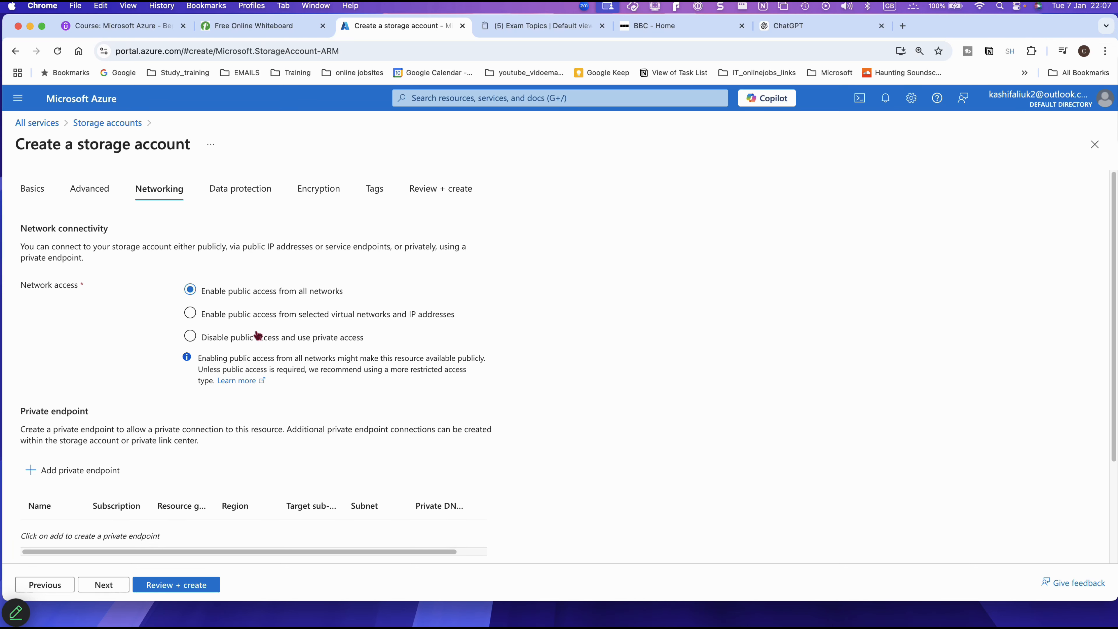
{"action": "left_click", "coordinate": [113, 586]}
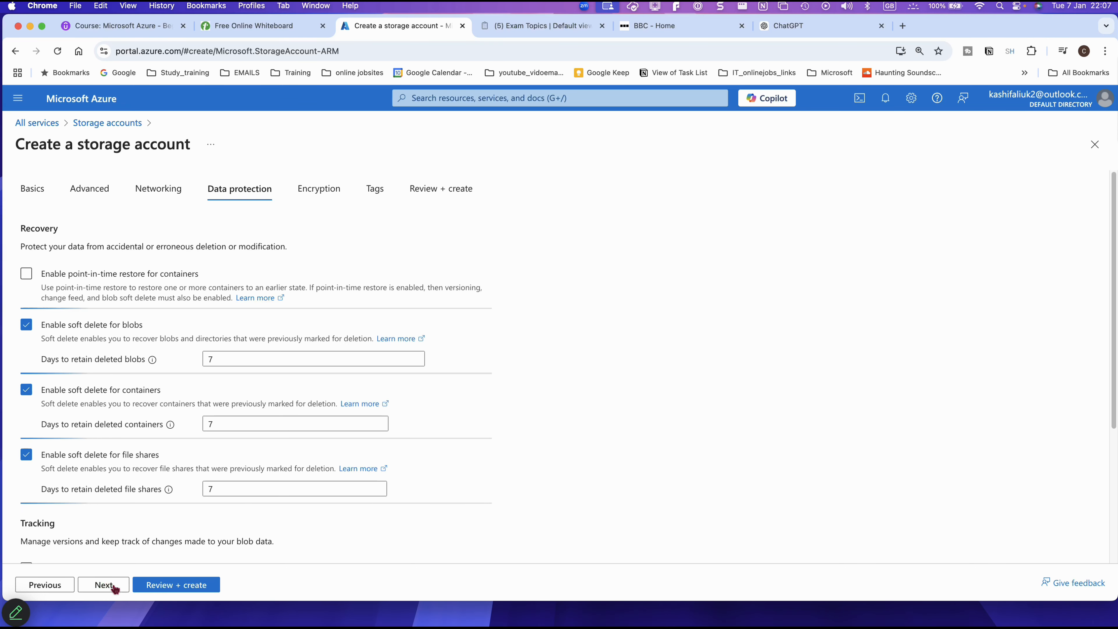
{"action": "left_click", "coordinate": [113, 586]}
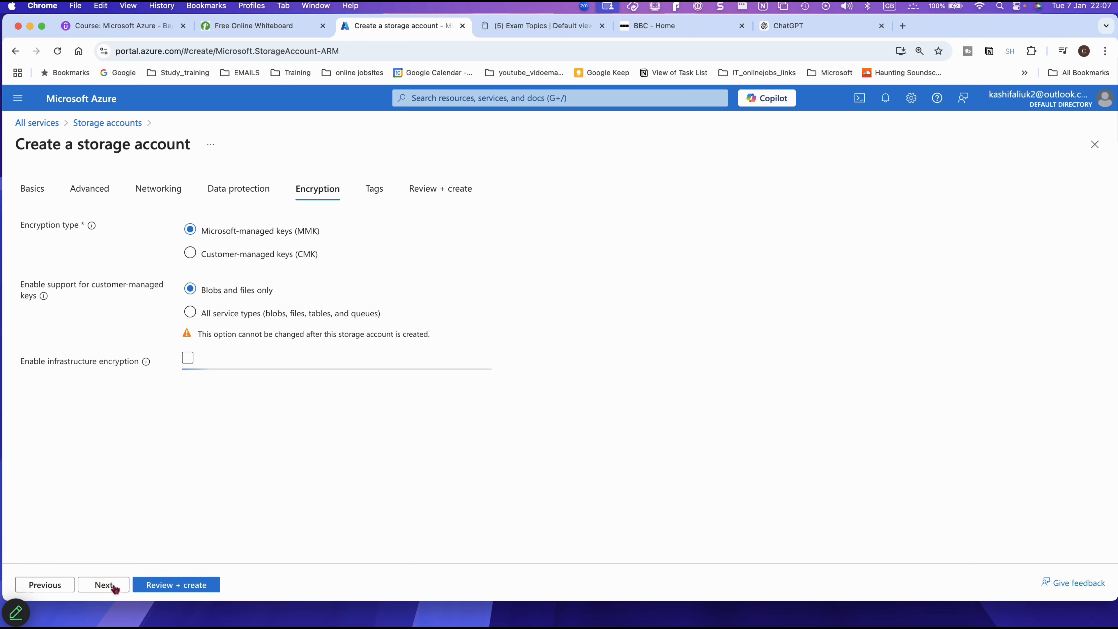
Step: Accept the default encryption and tag settings, then create the storage account
{"action": "left_click", "coordinate": [114, 586]}
{"action": "left_click", "coordinate": [113, 586]}
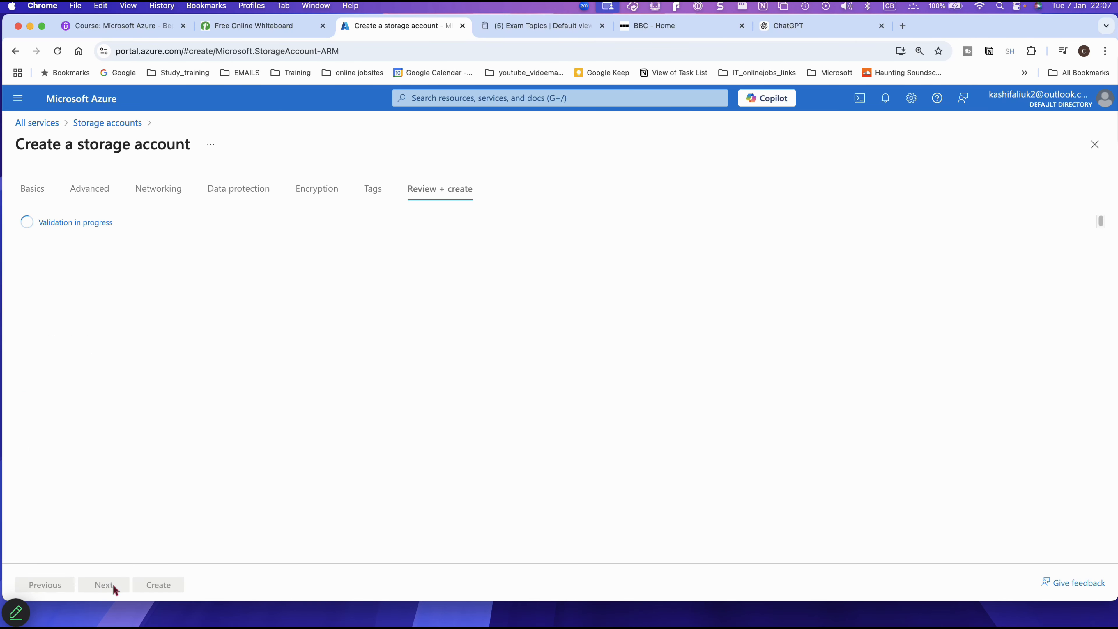
{"action": "left_click", "coordinate": [165, 587]}
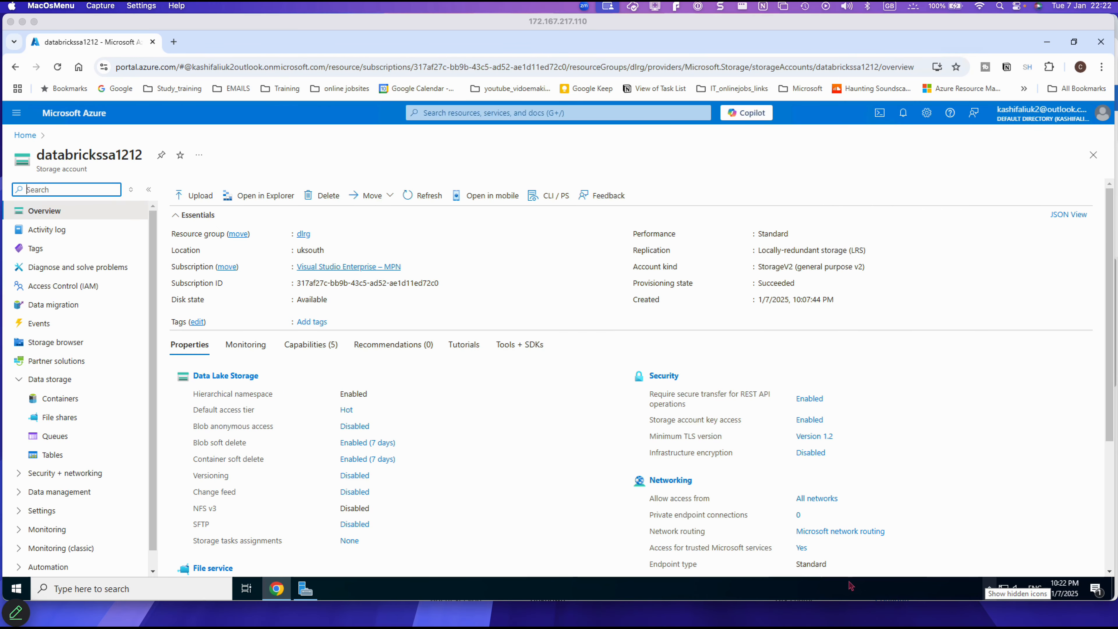
{"action": "left_click", "coordinate": [16, 113]}
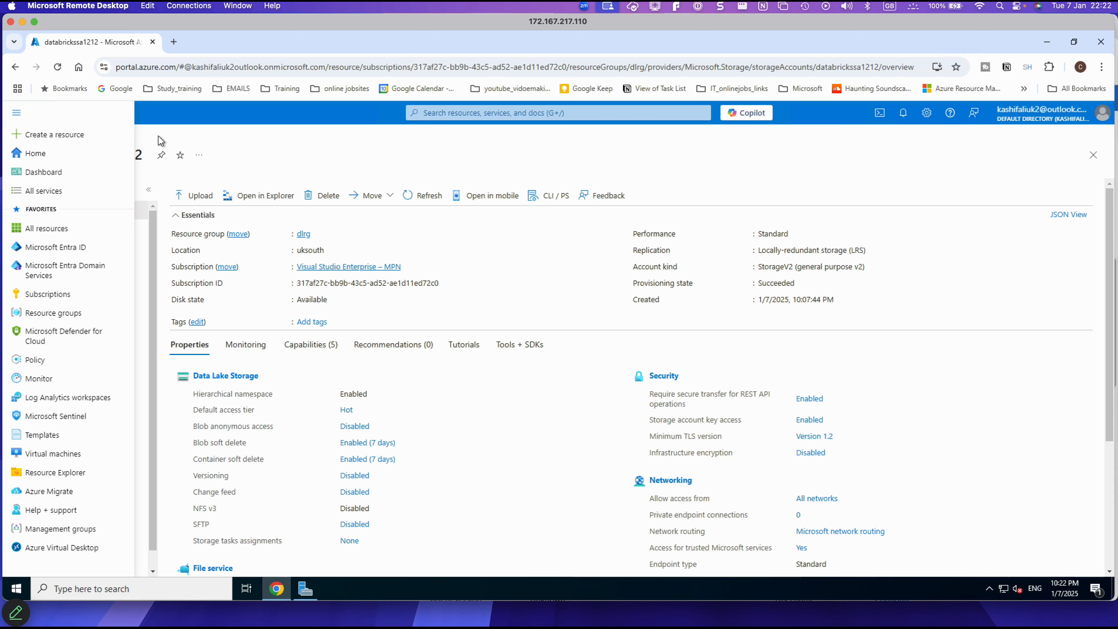
{"action": "left_click", "coordinate": [245, 149]}
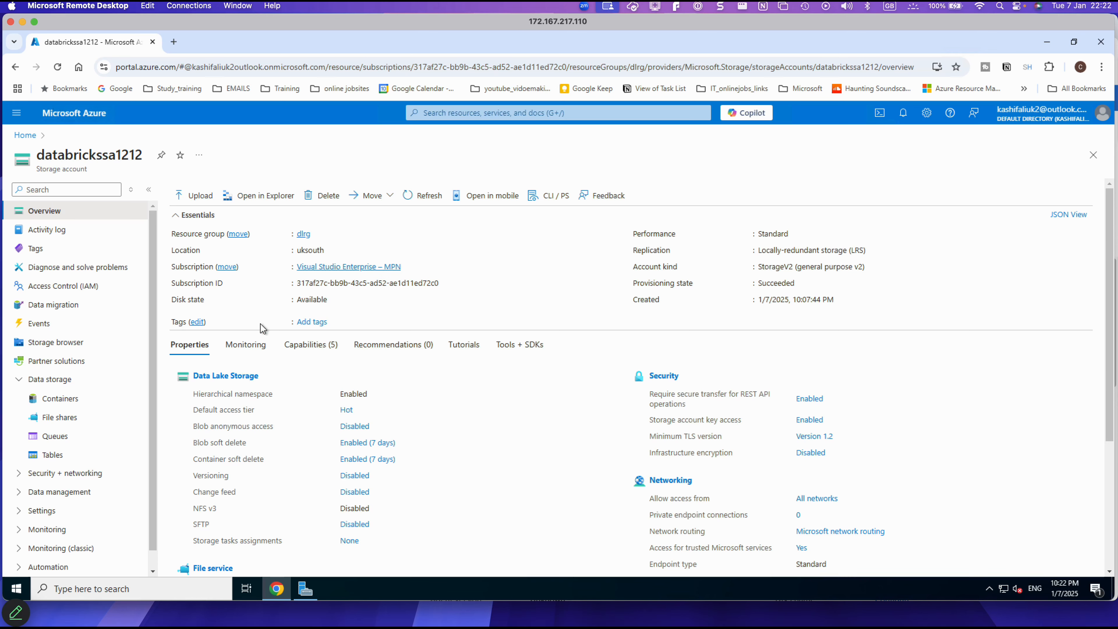
{"action": "left_click", "coordinate": [21, 118]}
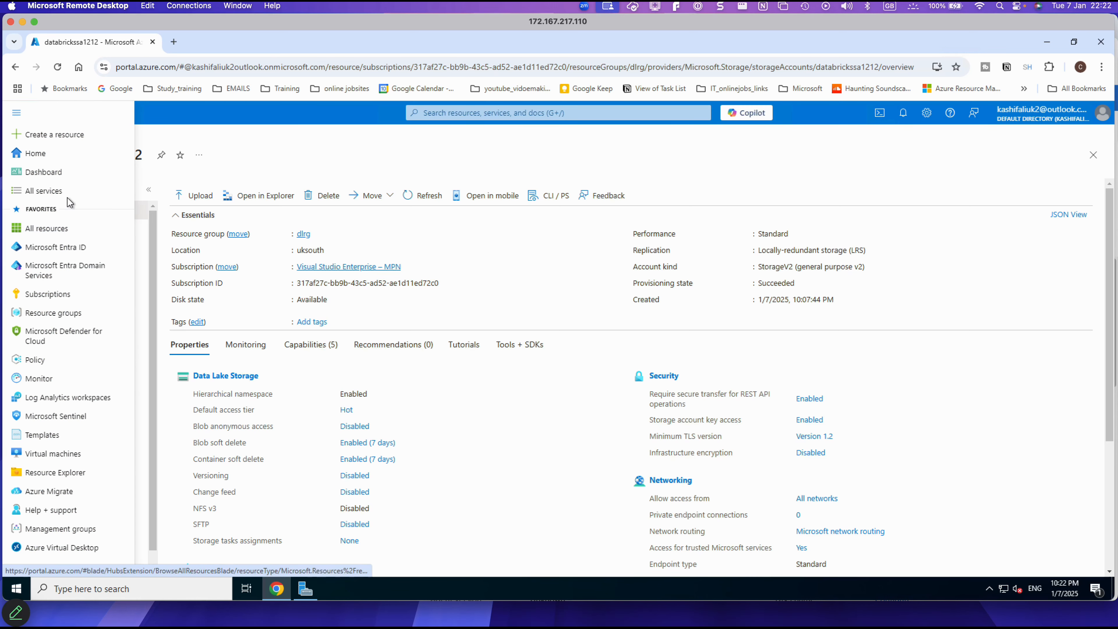
{"action": "left_click", "coordinate": [438, 115]}
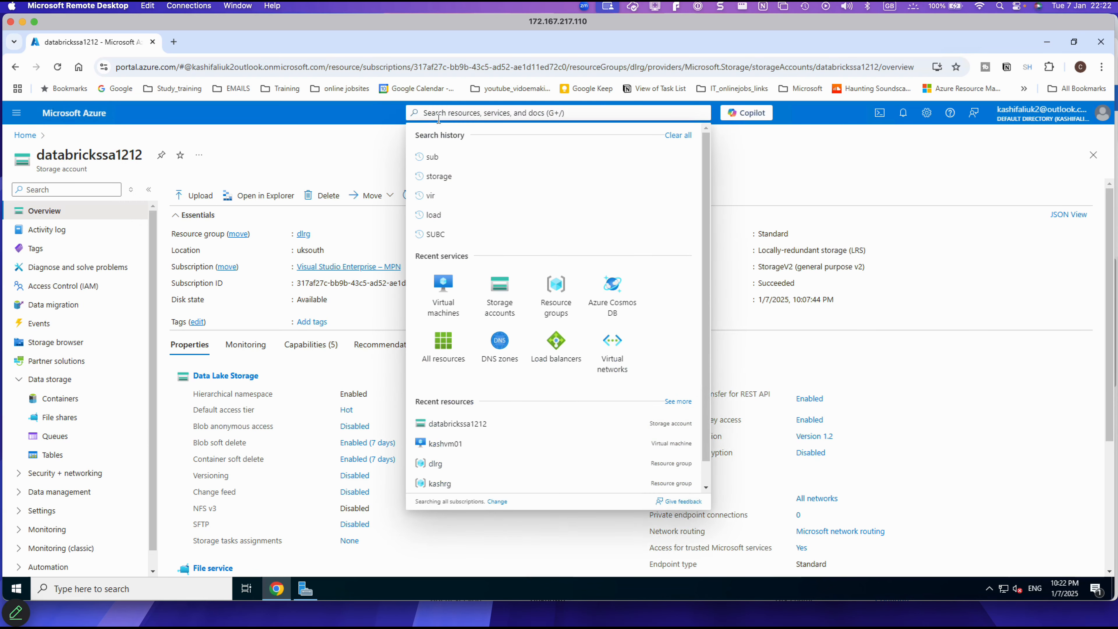
Step: Duplicate the storage account's browser tab and open the Storage accounts list in the copy, dismissing the Enhanced Safe Browsing notice
{"action": "right_click", "coordinate": [94, 43]}
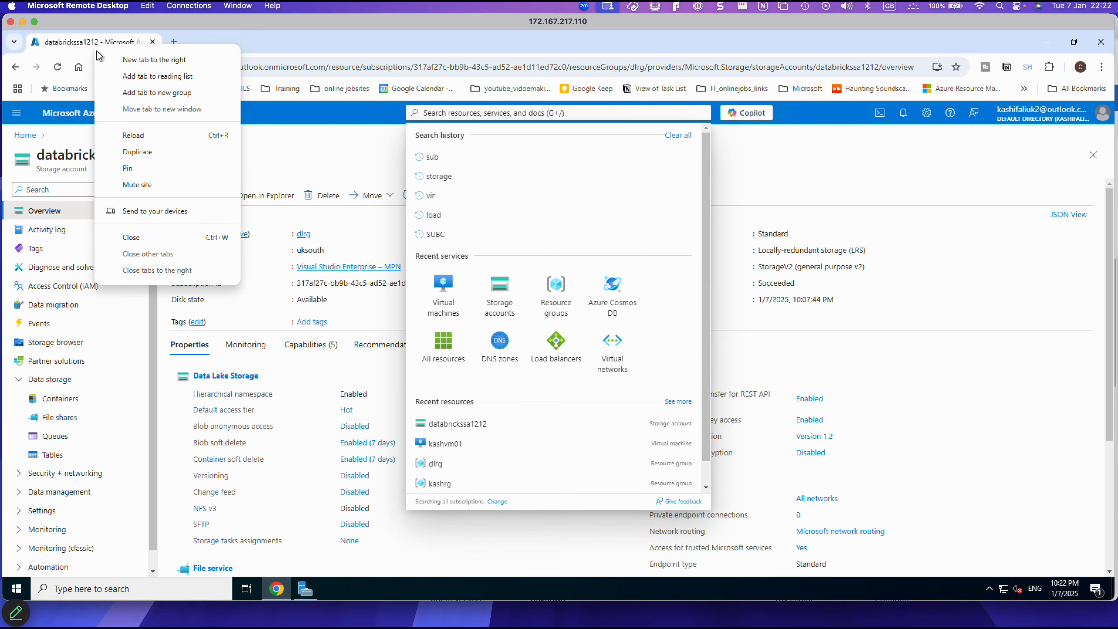
{"action": "left_click", "coordinate": [132, 152]}
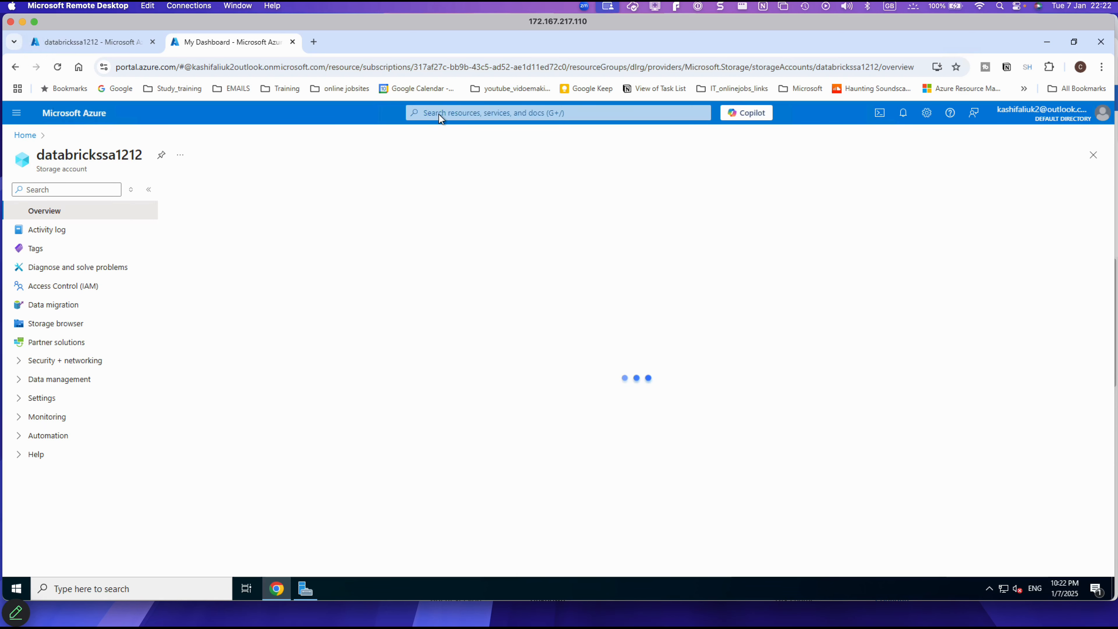
{"action": "left_click", "coordinate": [476, 114]}
{"action": "type", "text": "sto"}
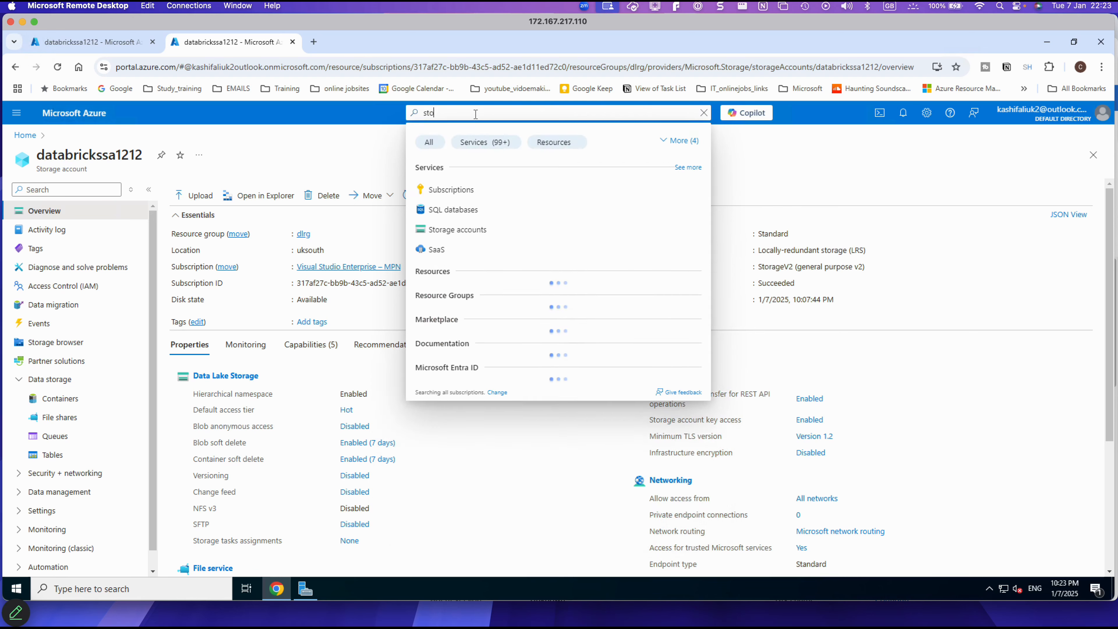
{"action": "type", "text": "rage accou"}
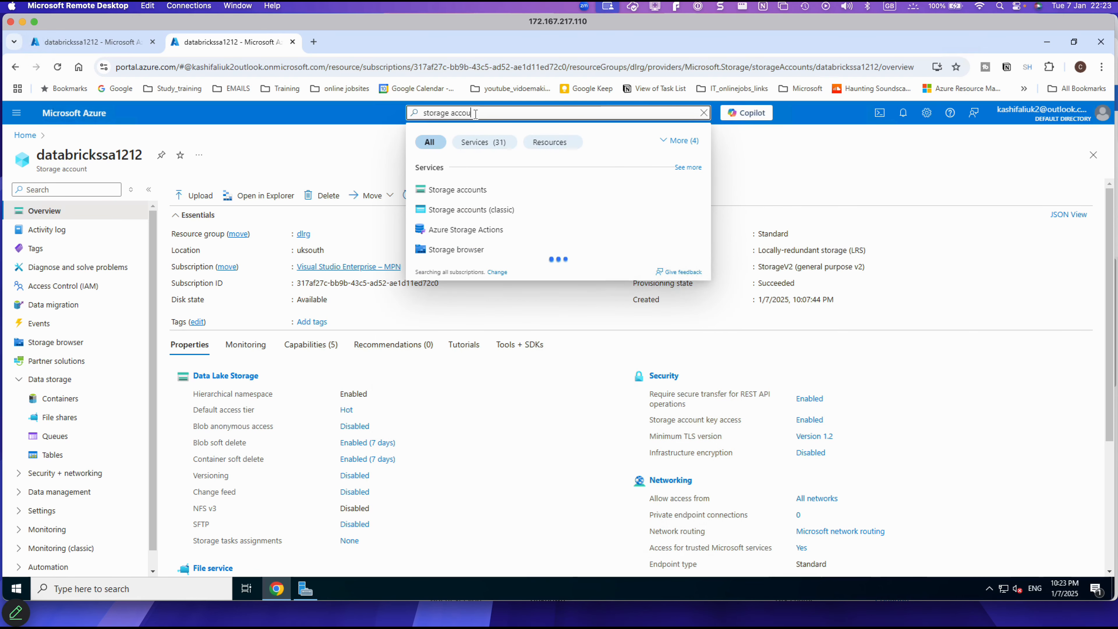
{"action": "left_click", "coordinate": [449, 192]}
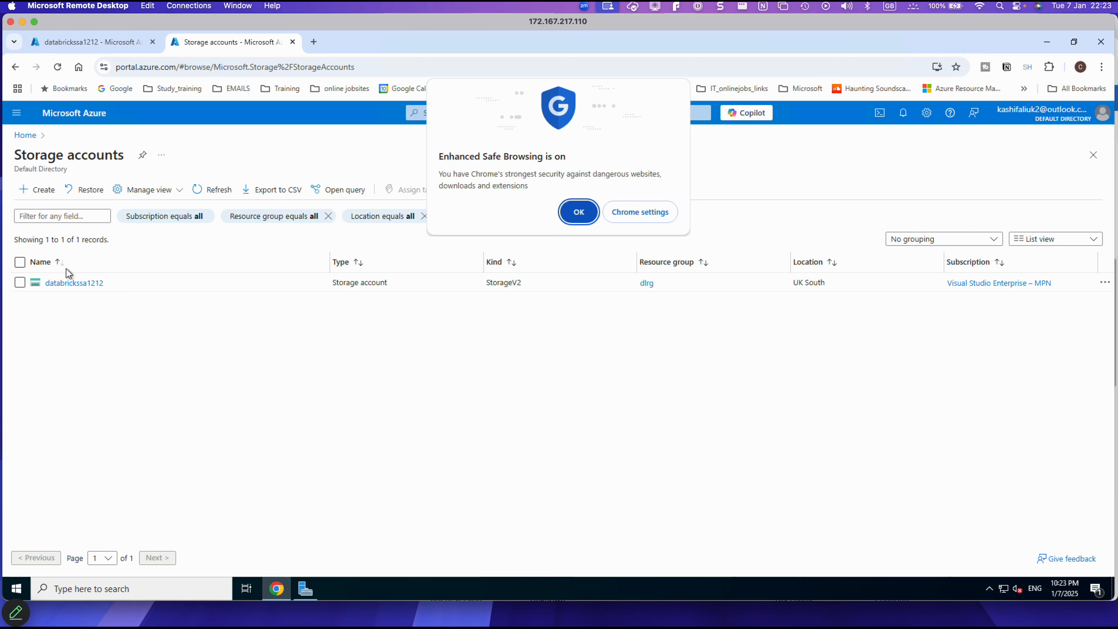
{"action": "left_click", "coordinate": [571, 210]}
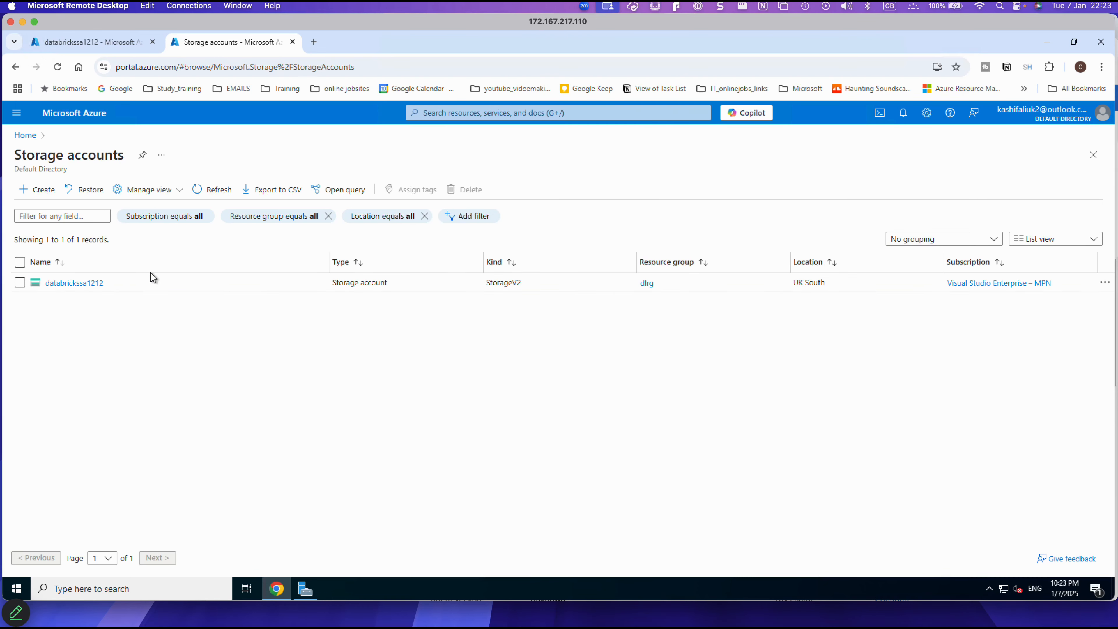
Step: Create a container named data in the databrickssa1212 storage account
{"action": "left_click", "coordinate": [88, 286]}
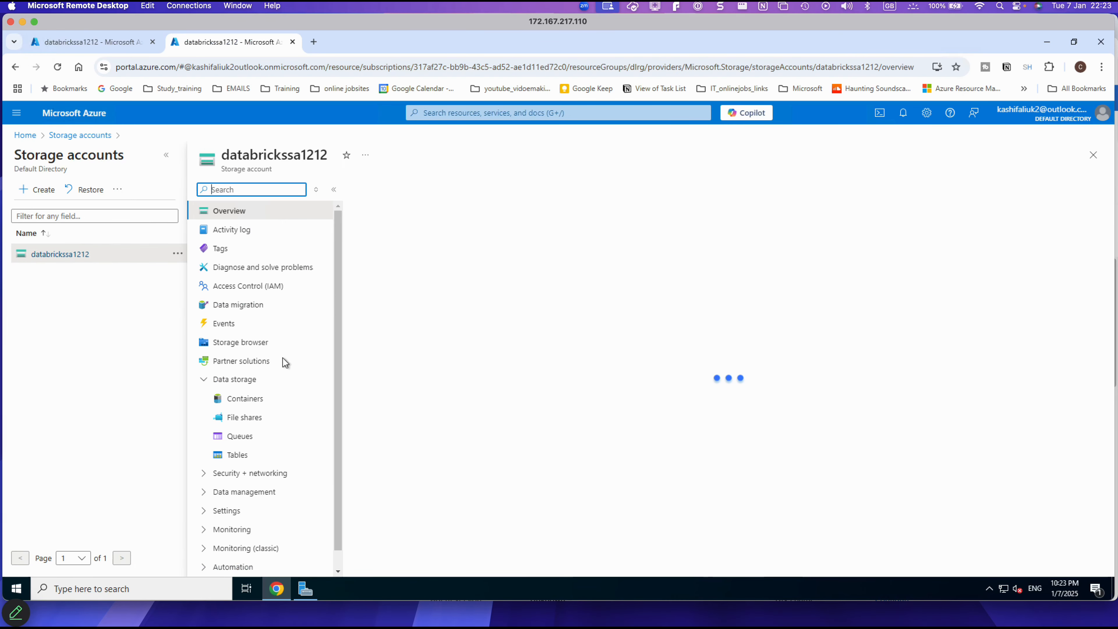
{"action": "left_click", "coordinate": [246, 401]}
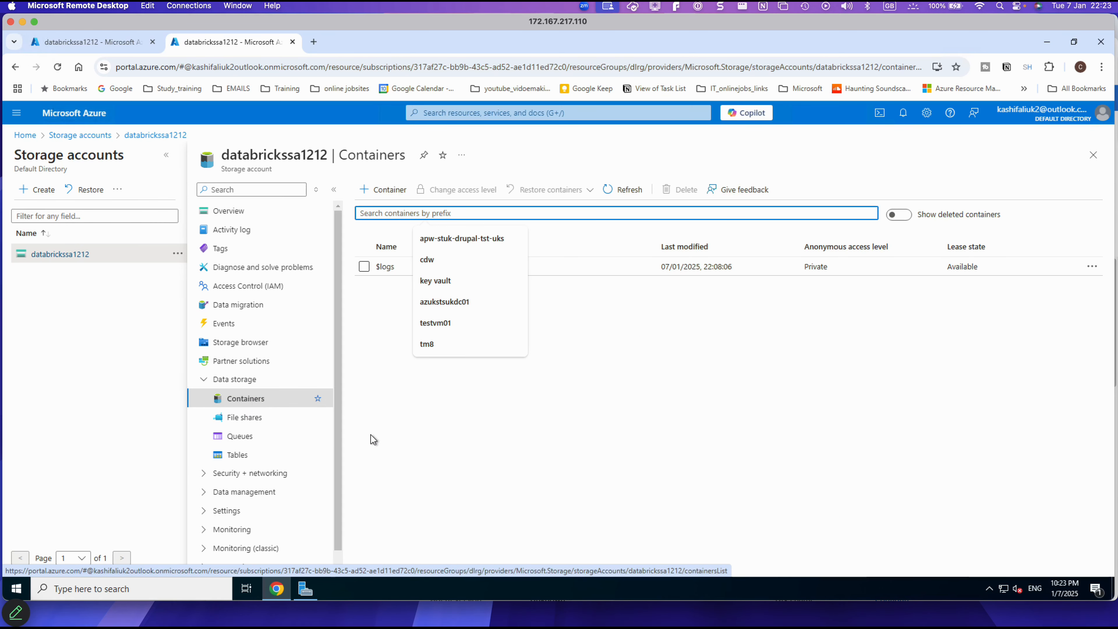
{"action": "left_click", "coordinate": [418, 451]}
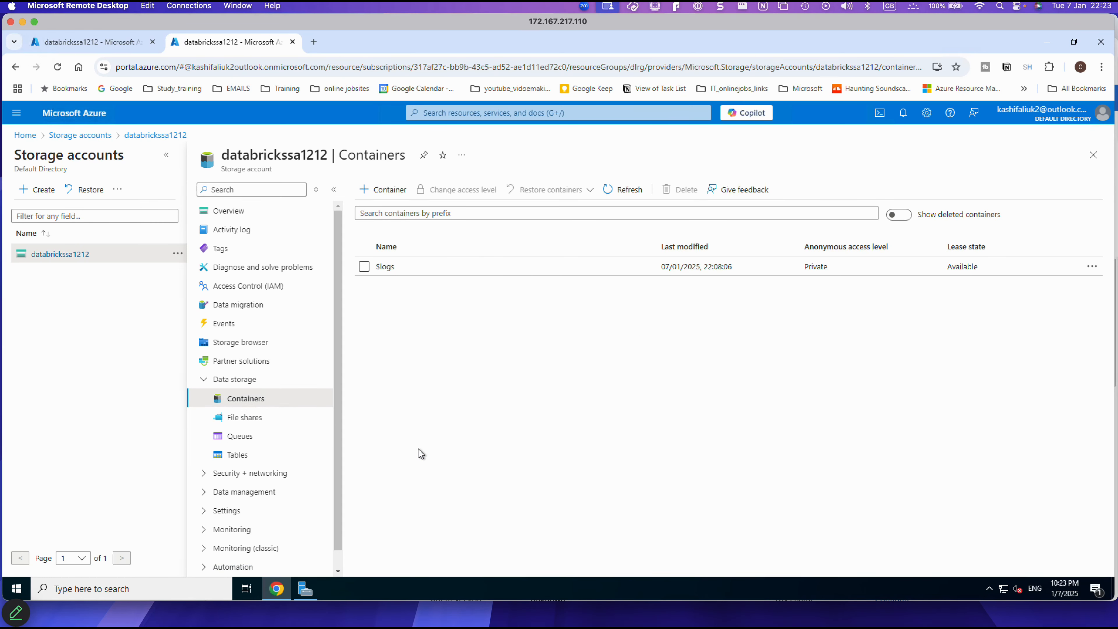
{"action": "left_click", "coordinate": [389, 190]}
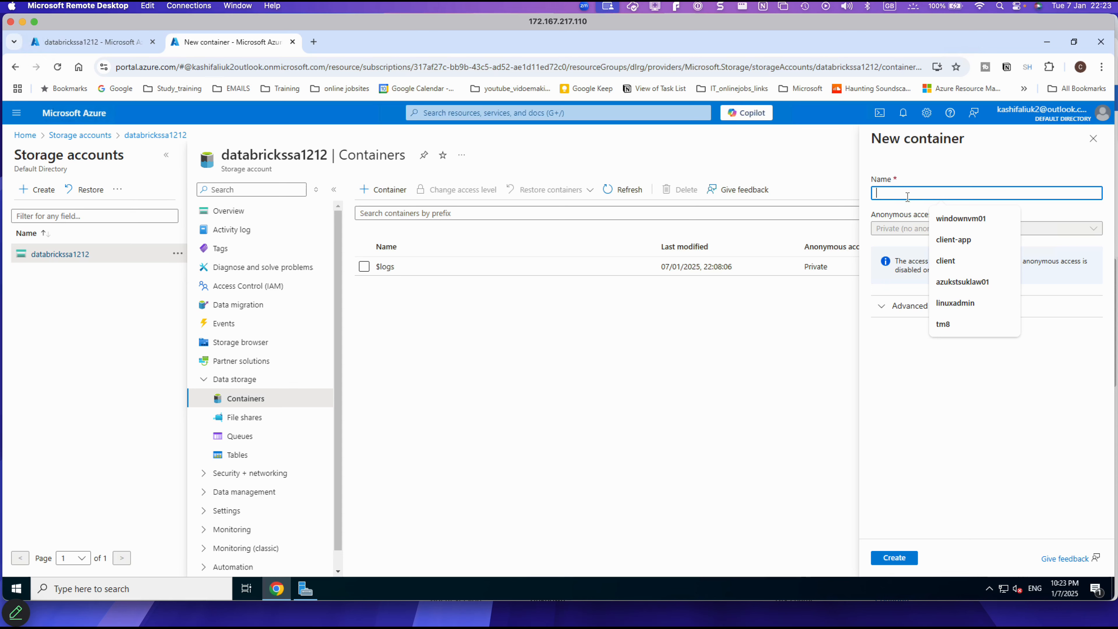
{"action": "type", "text": "data"}
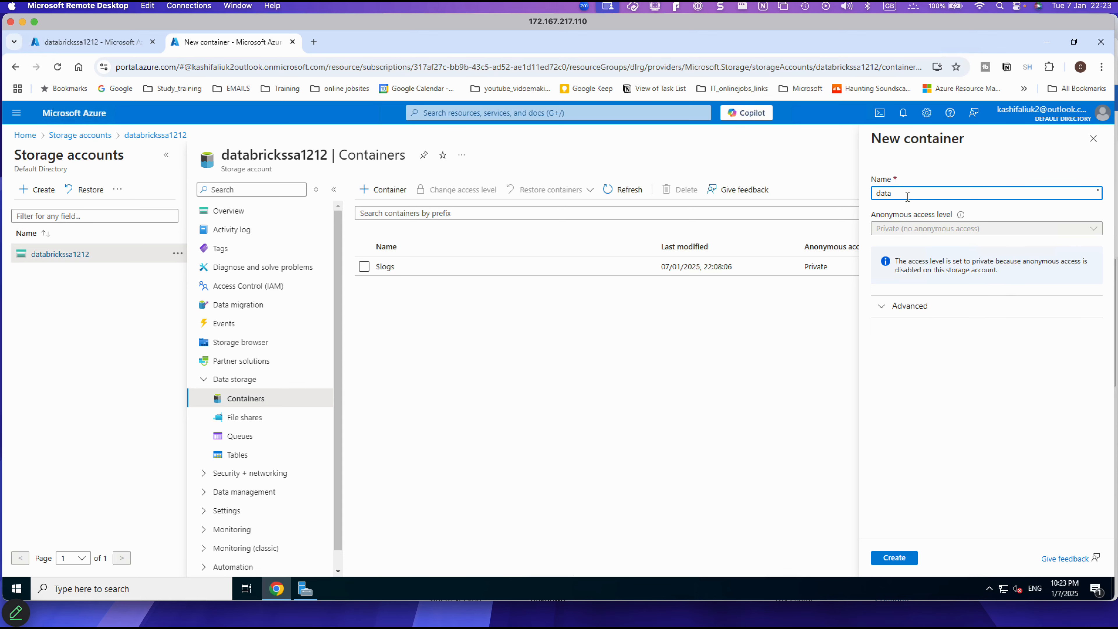
{"action": "left_click", "coordinate": [901, 560]}
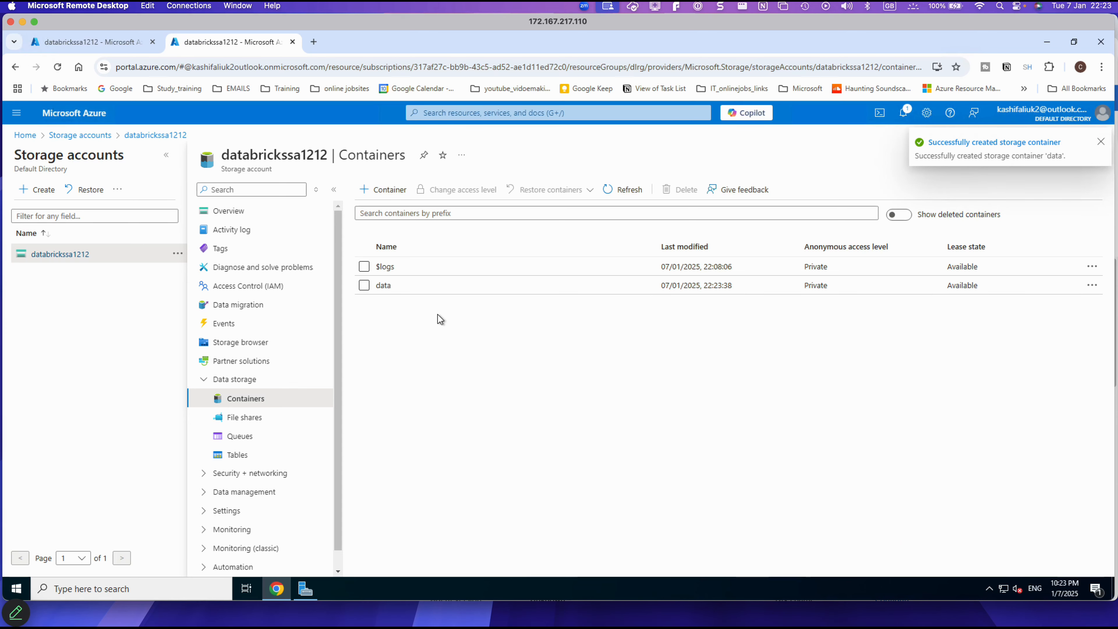
Step: Upload Log.csv from the local Database folder into the data container
{"action": "left_click", "coordinate": [379, 286]}
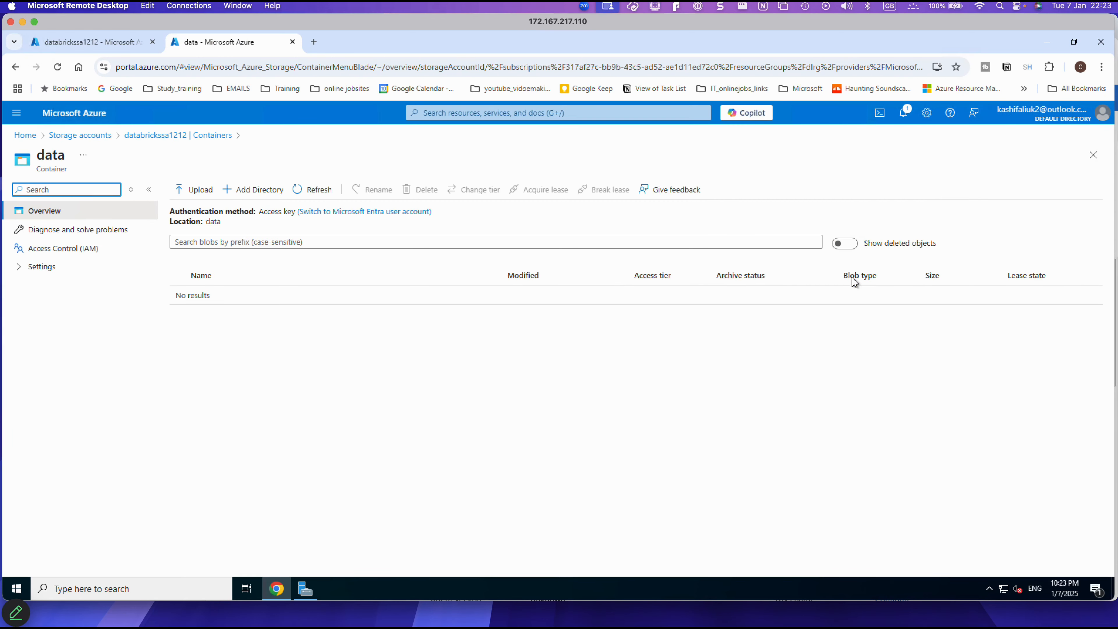
{"action": "left_click", "coordinate": [203, 190]}
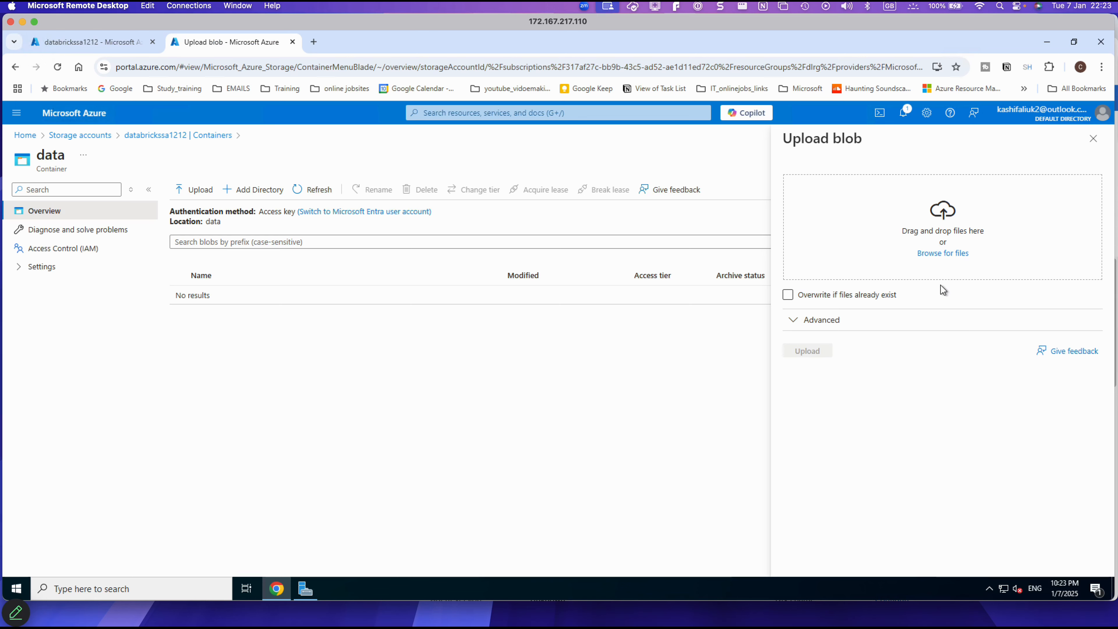
{"action": "left_click", "coordinate": [942, 253]}
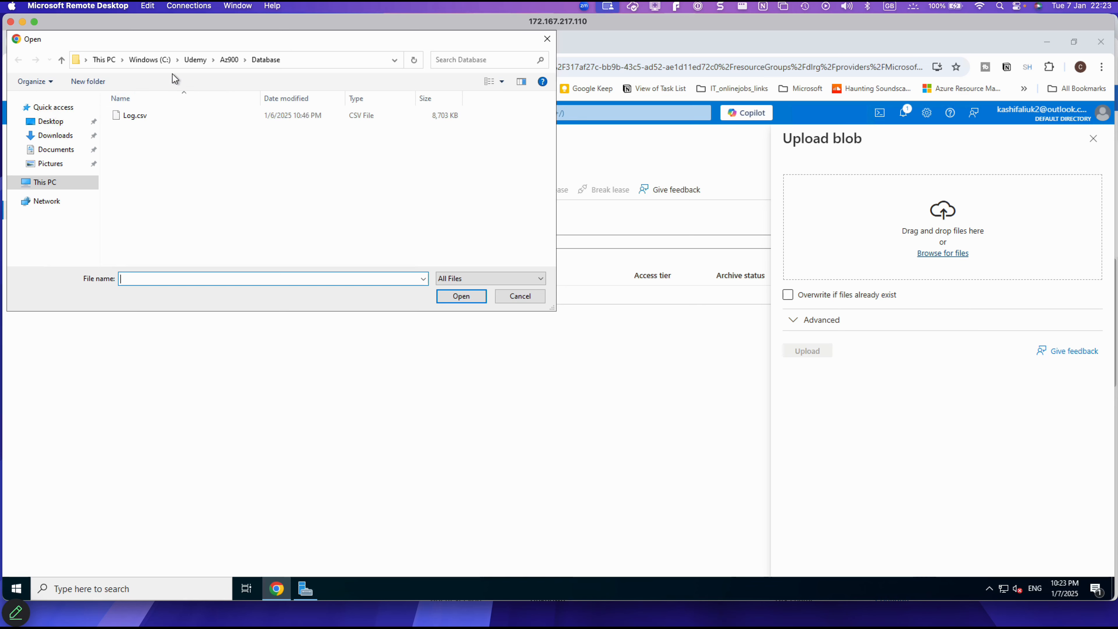
{"action": "left_click", "coordinate": [135, 116]}
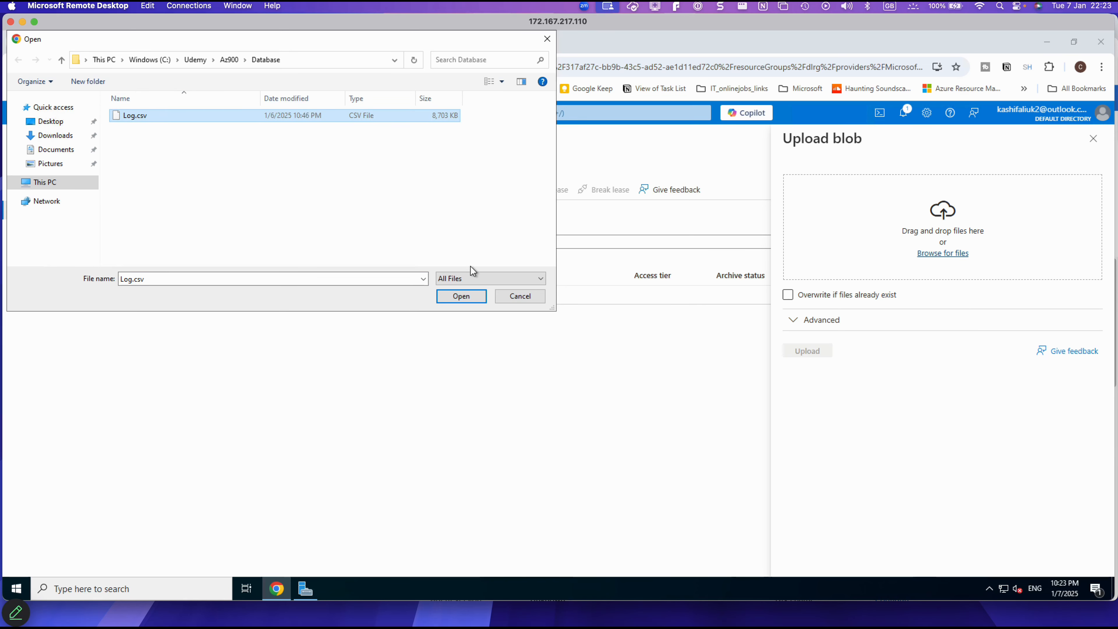
{"action": "left_click", "coordinate": [461, 296]}
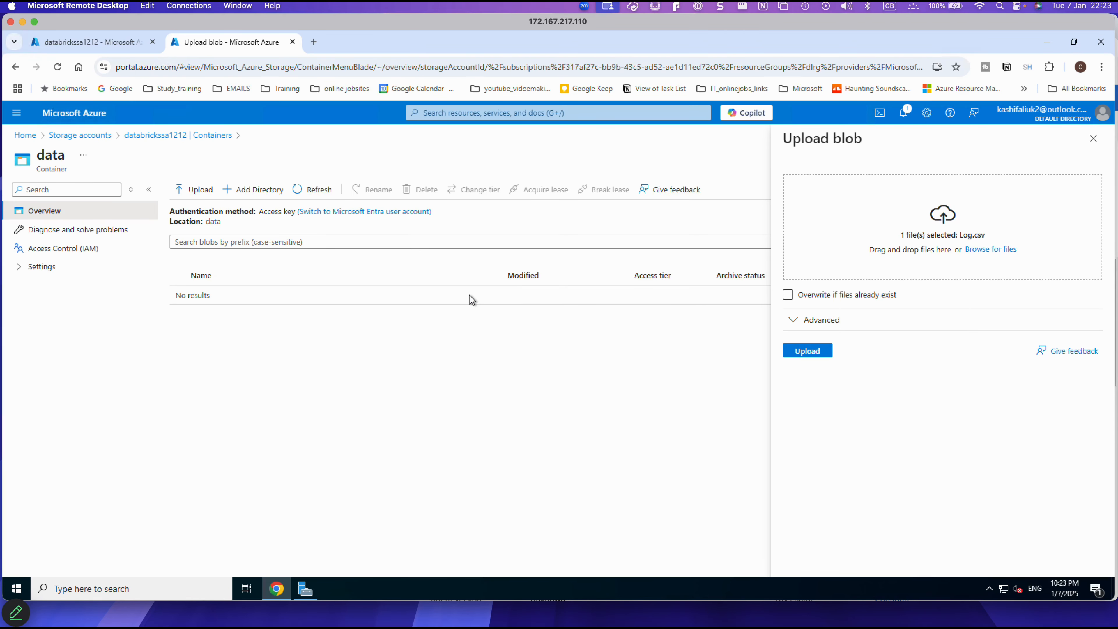
{"action": "left_click", "coordinate": [805, 352]}
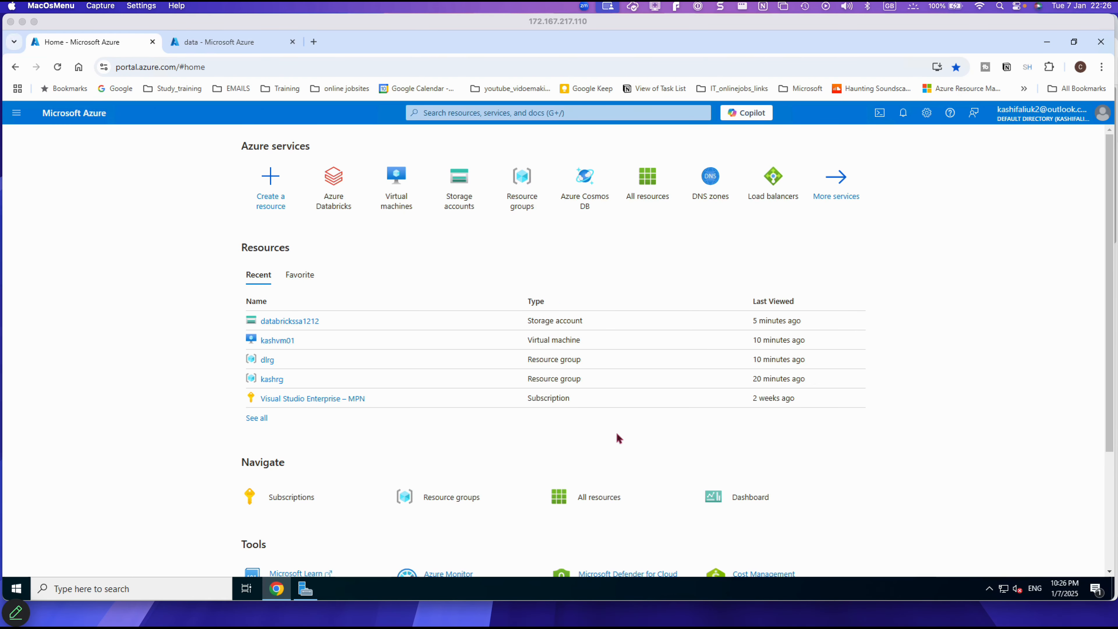
{"action": "left_click", "coordinate": [845, 9]}
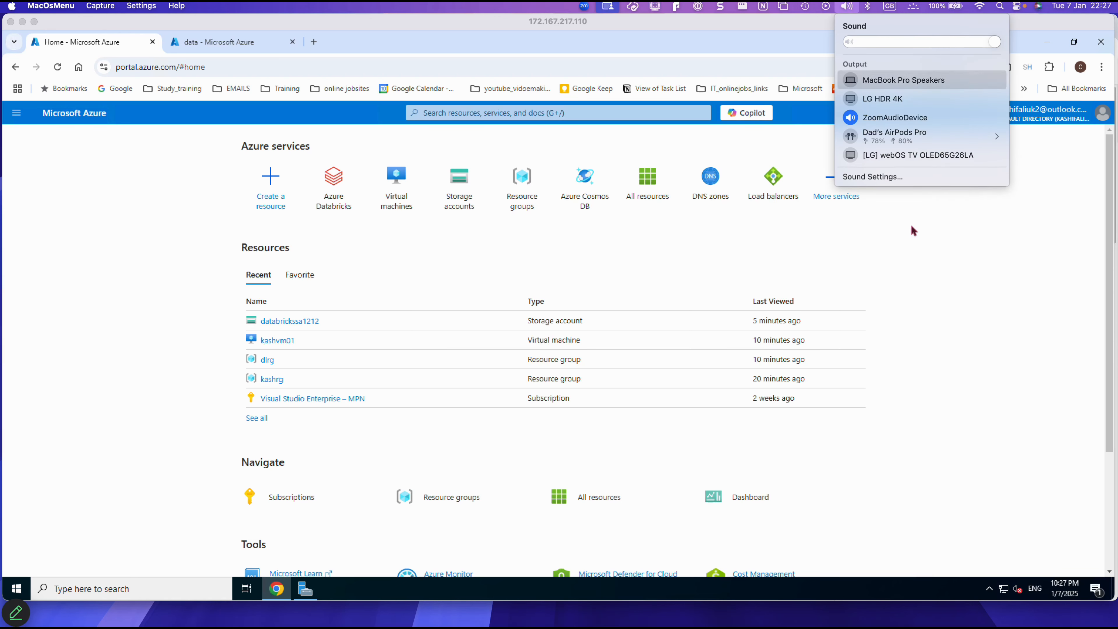
{"action": "left_click", "coordinate": [384, 318]}
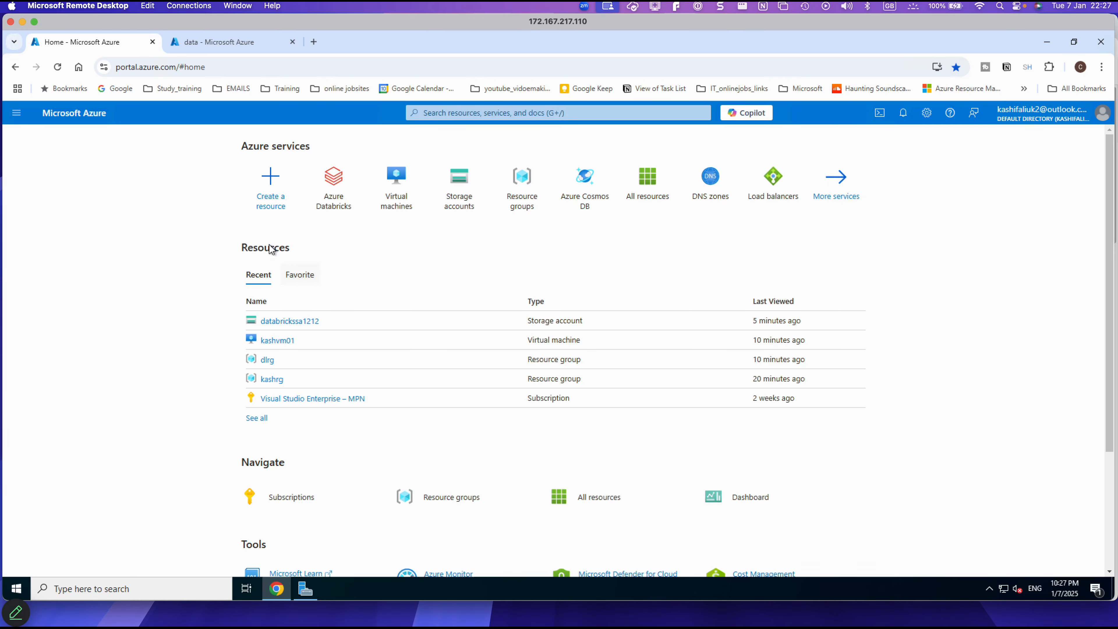
Step: Start creating an Azure Databricks workspace and assign it to the existing resource group dlrg
{"action": "left_click", "coordinate": [333, 203]}
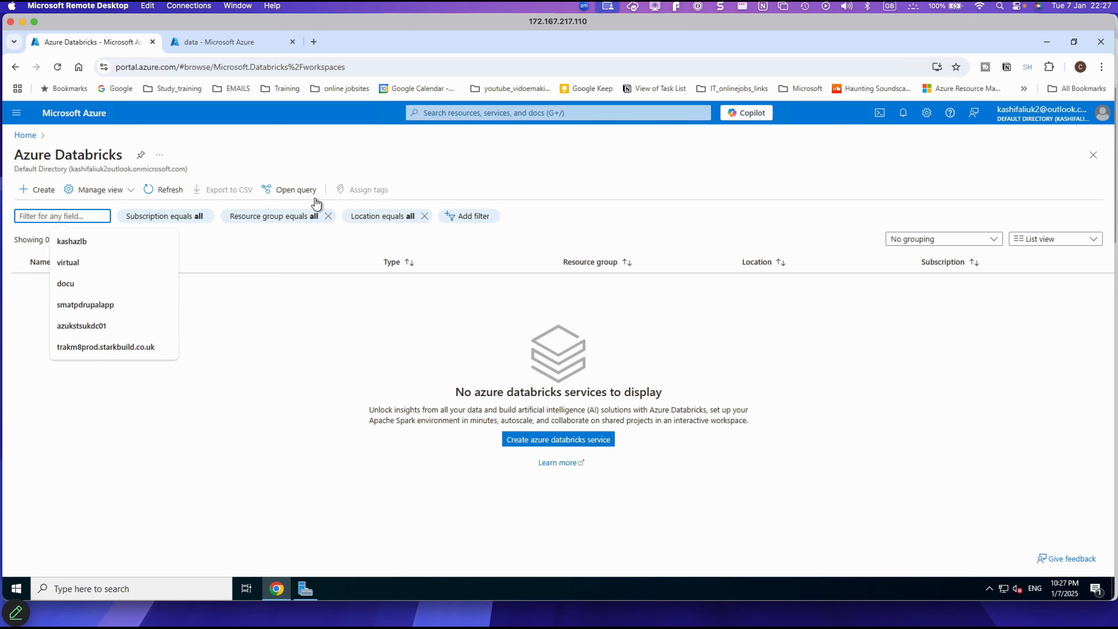
{"action": "left_click", "coordinate": [517, 440]}
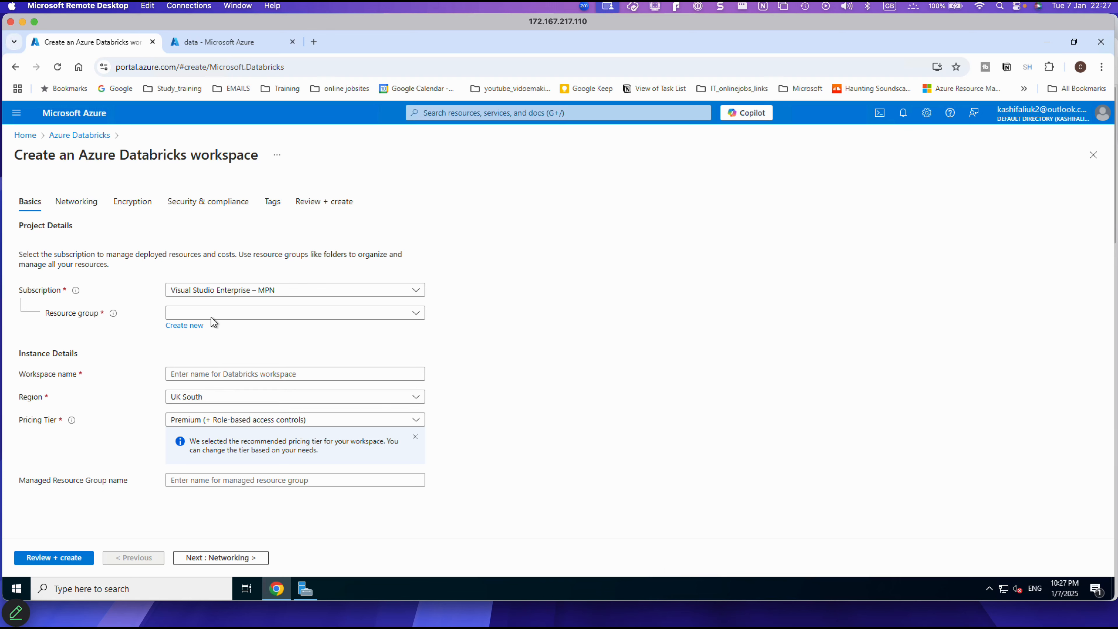
{"action": "left_click", "coordinate": [213, 313]}
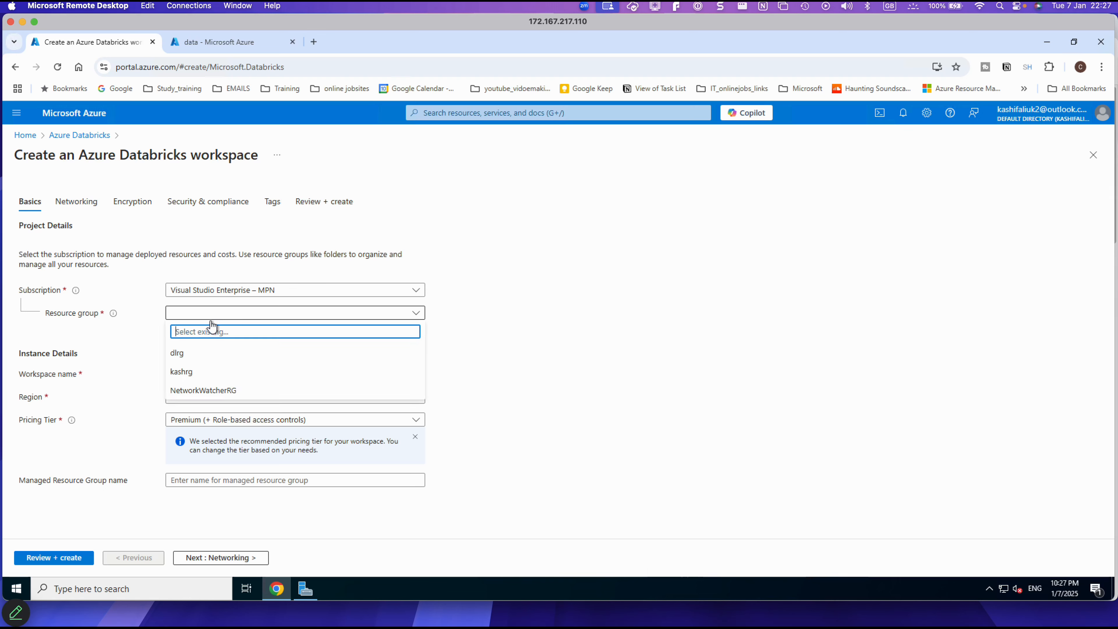
{"action": "left_click", "coordinate": [194, 353]}
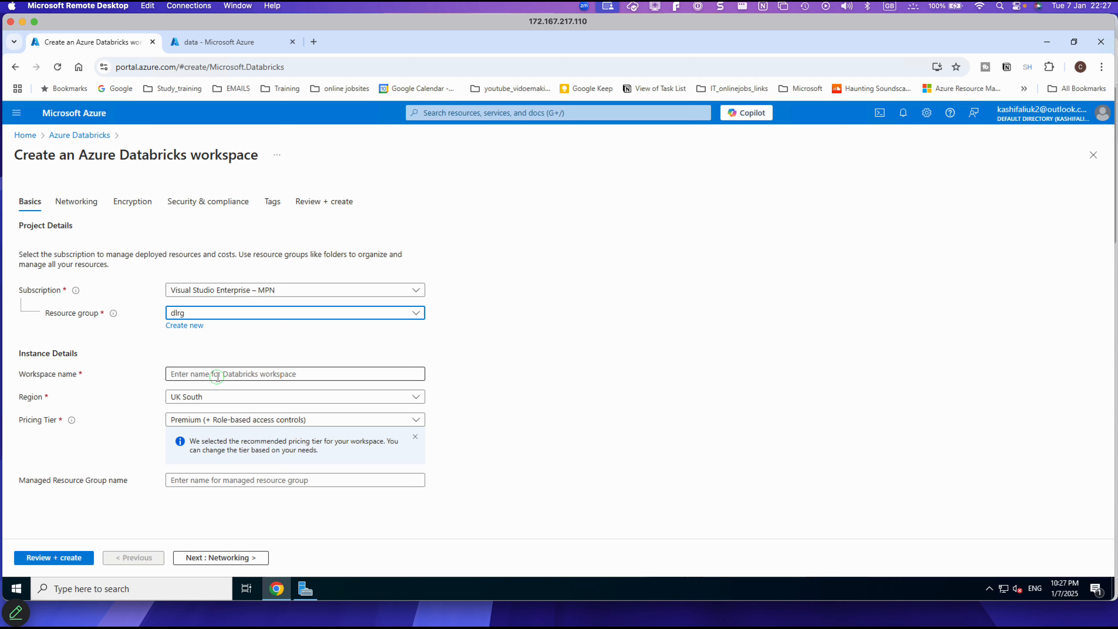
Step: Name the workspace databricksworkspace and set its pricing tier to Trial (Premium - 14-Days Free DBUs)
{"action": "left_click", "coordinate": [217, 377]}
{"action": "type", "text": "databricksworkspace"}
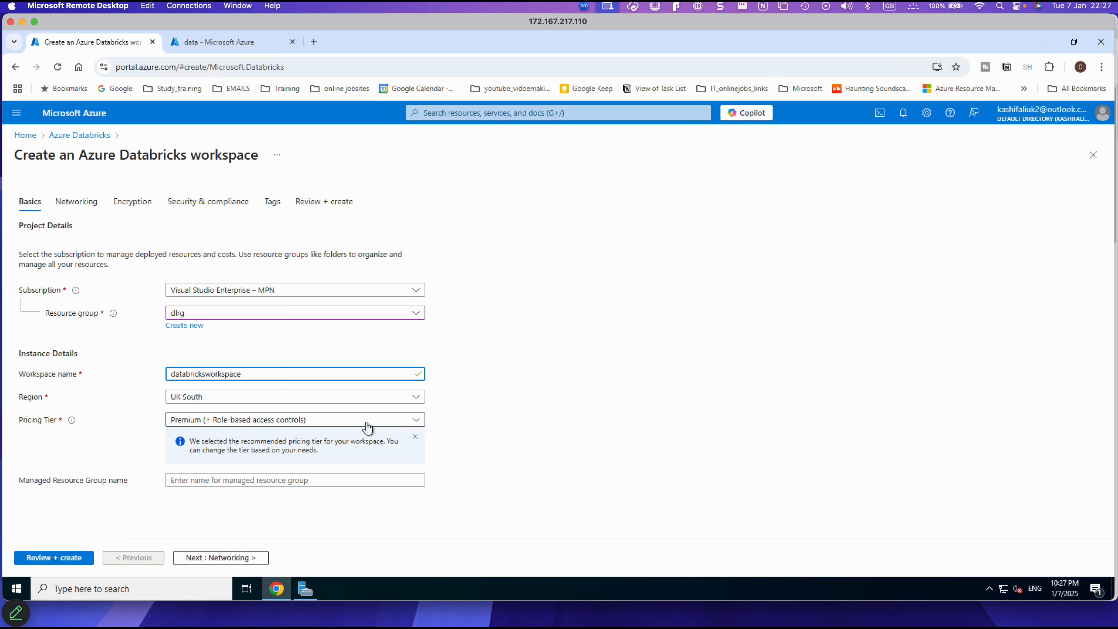
{"action": "left_click", "coordinate": [378, 422]}
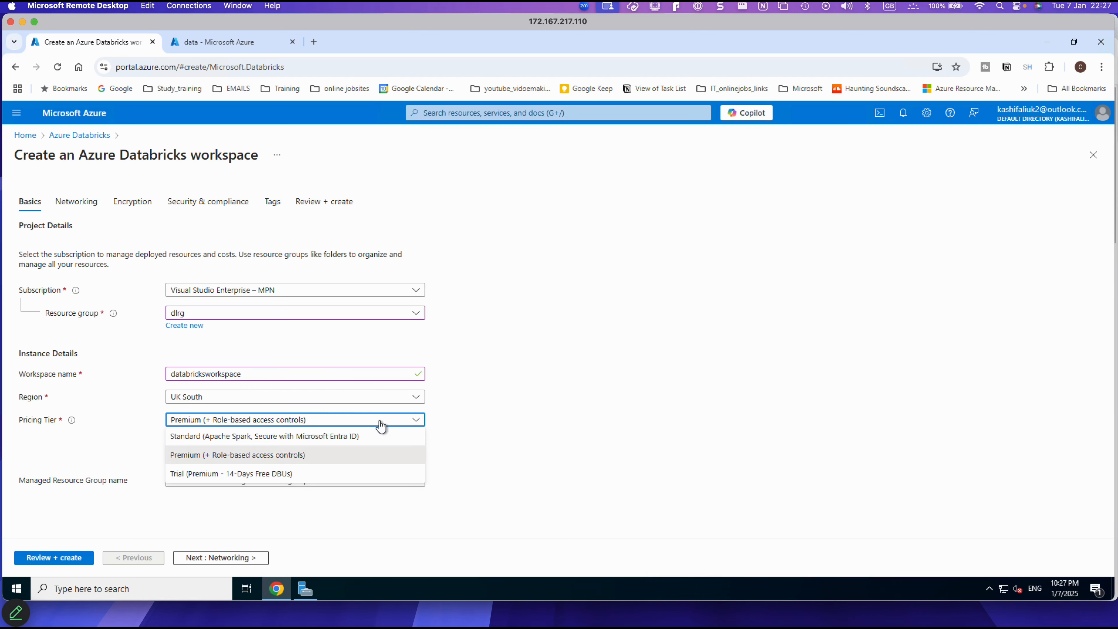
{"action": "left_click", "coordinate": [273, 472]}
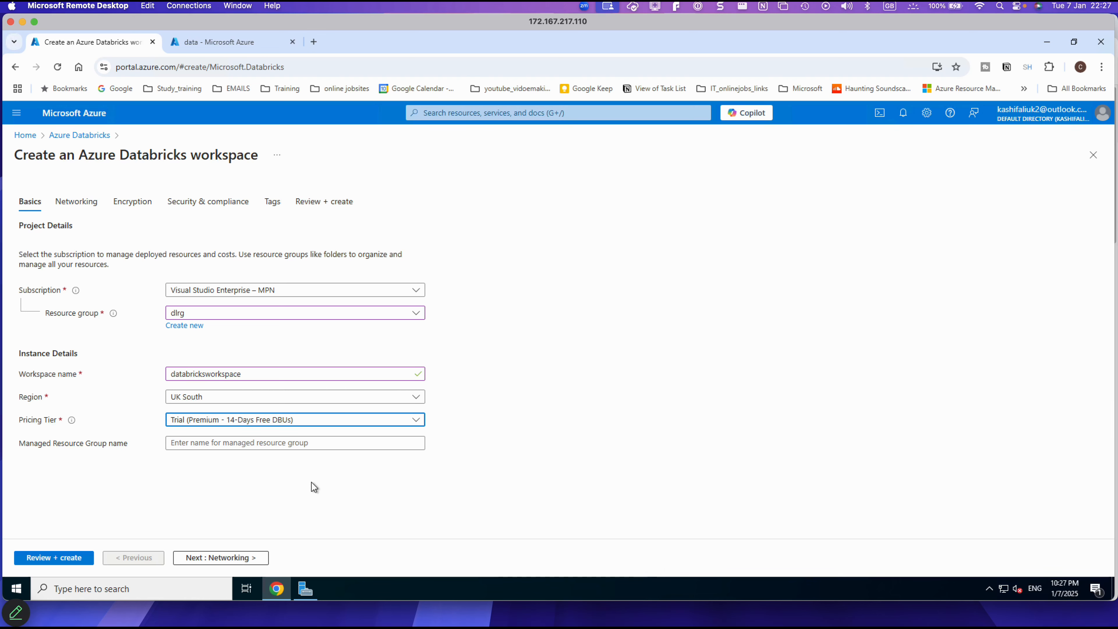
Step: Accept the workspace's default networking, encryption and security & compliance settings and continue to the tags
{"action": "left_click", "coordinate": [217, 558]}
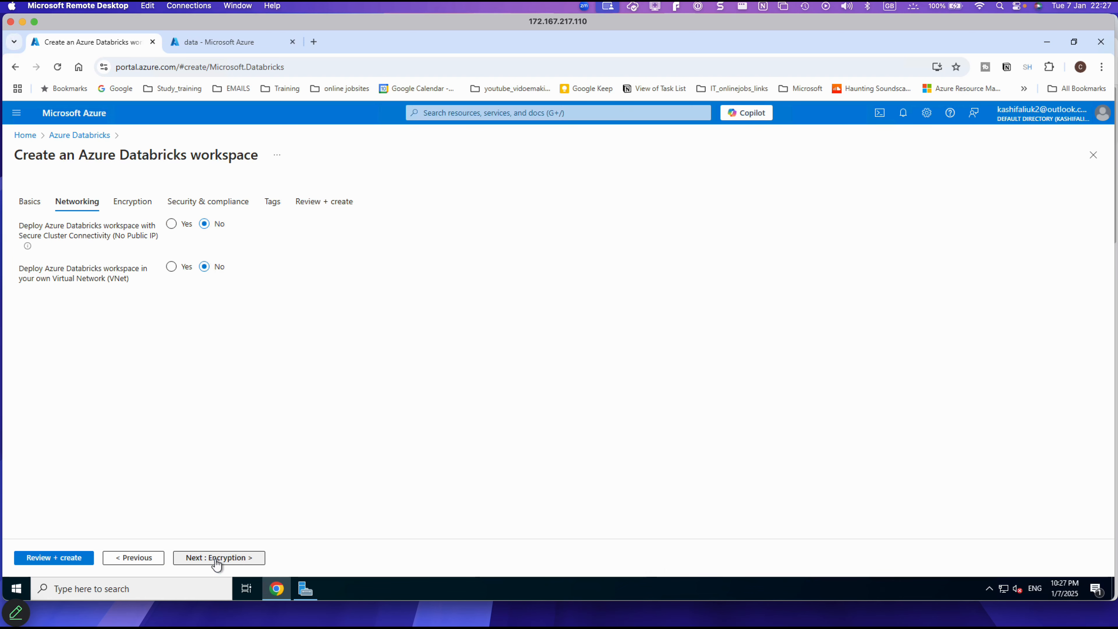
{"action": "left_click", "coordinate": [186, 560]}
{"action": "left_click", "coordinate": [188, 562]}
{"action": "left_click", "coordinate": [189, 561]}
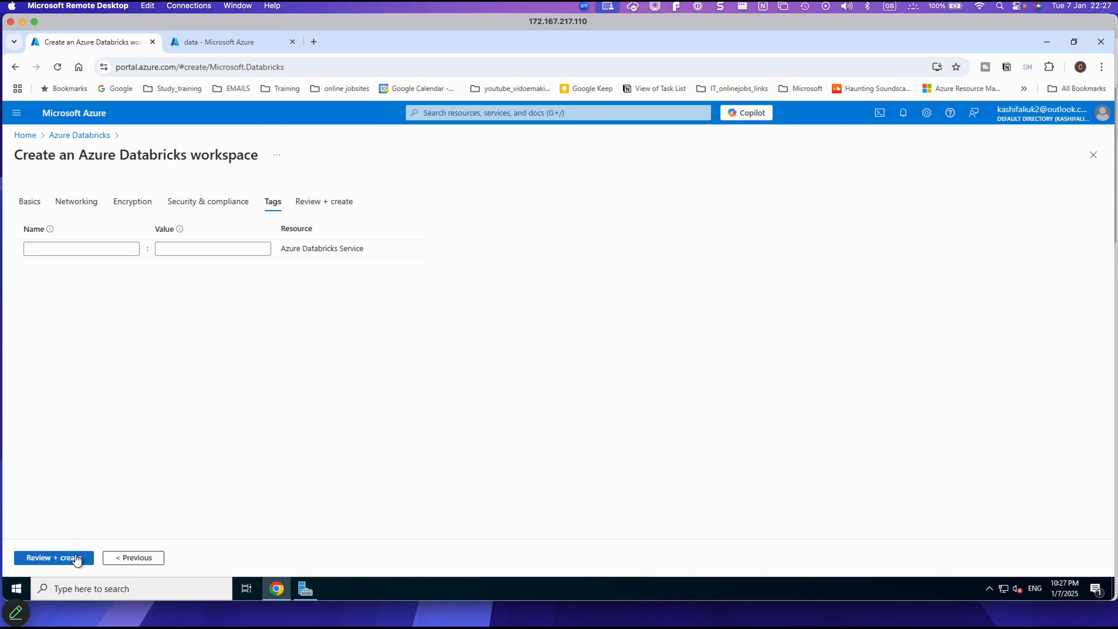
Step: Review and create the databricksworkspace resource, and open the deployed Databricks service's overview
{"action": "left_click", "coordinate": [77, 559]}
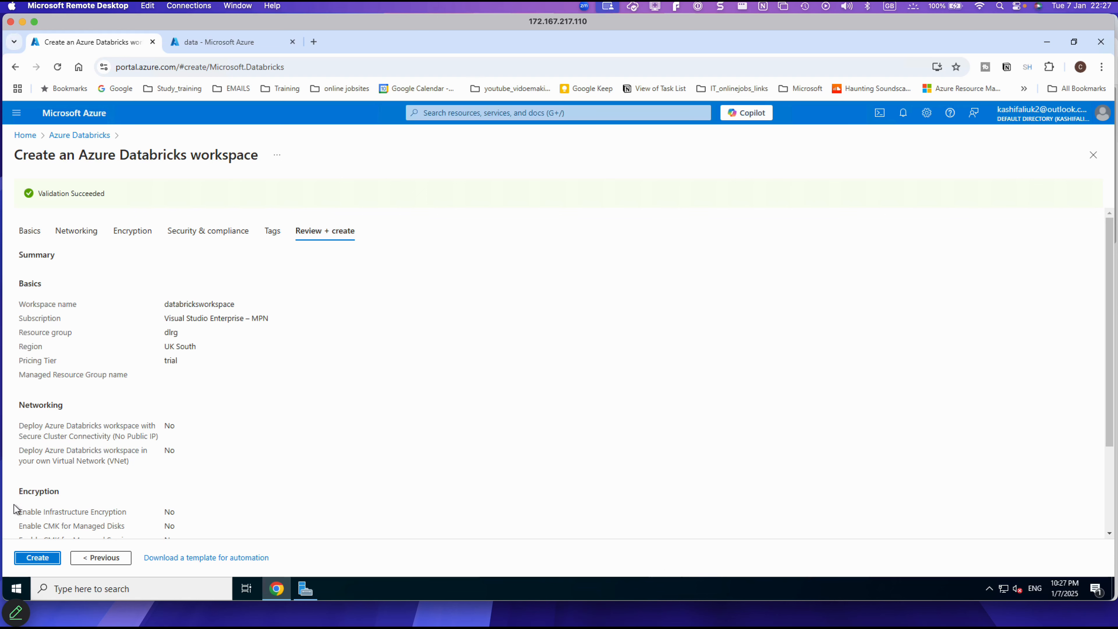
{"action": "left_click", "coordinate": [44, 556]}
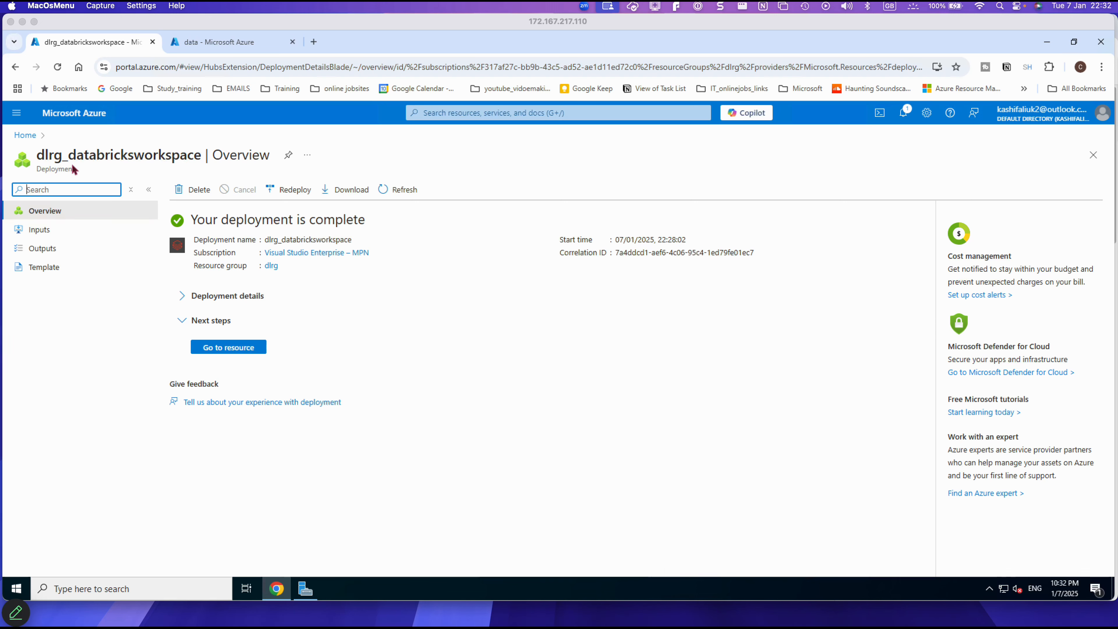
{"action": "left_click", "coordinate": [222, 348]}
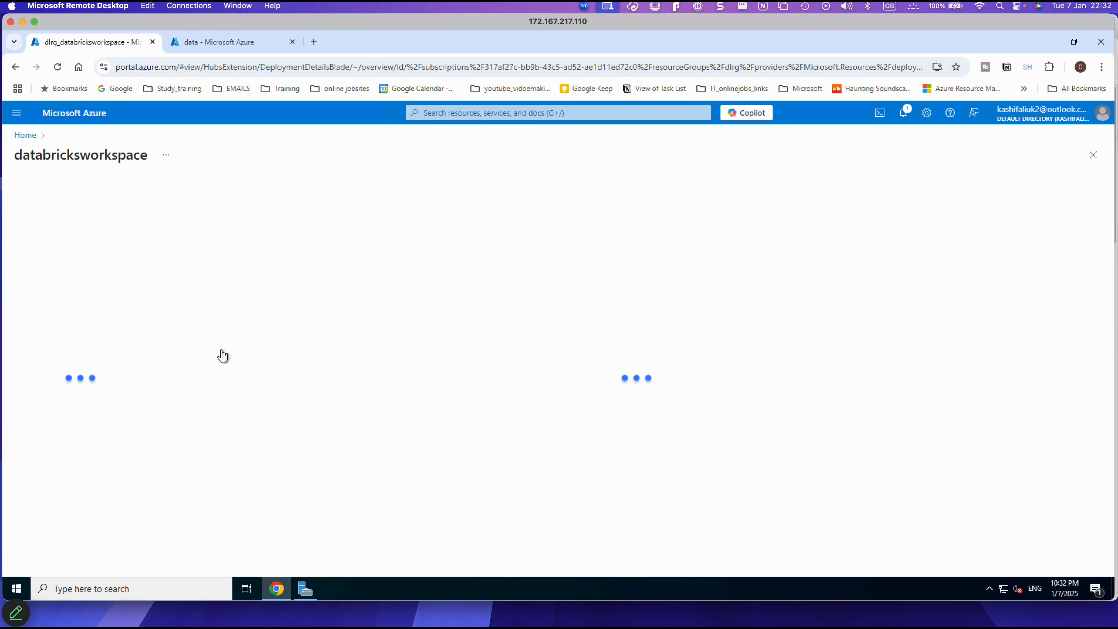
{"action": "left_click", "coordinate": [58, 459]}
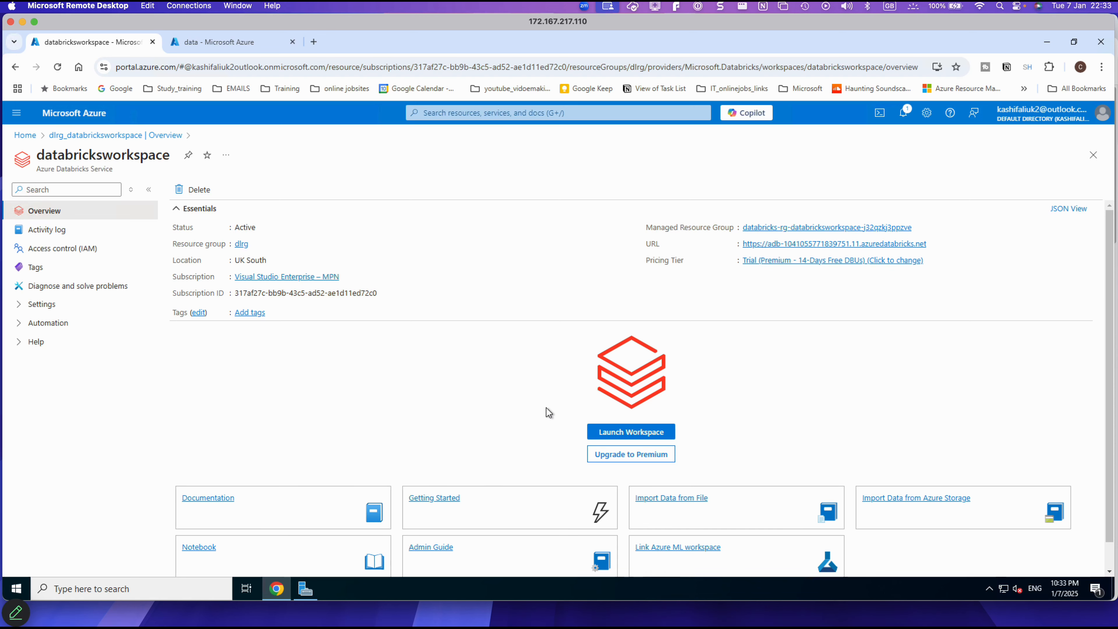
Step: Launch the Databricks workspace and start configuring a new compute cluster
{"action": "left_click", "coordinate": [631, 432]}
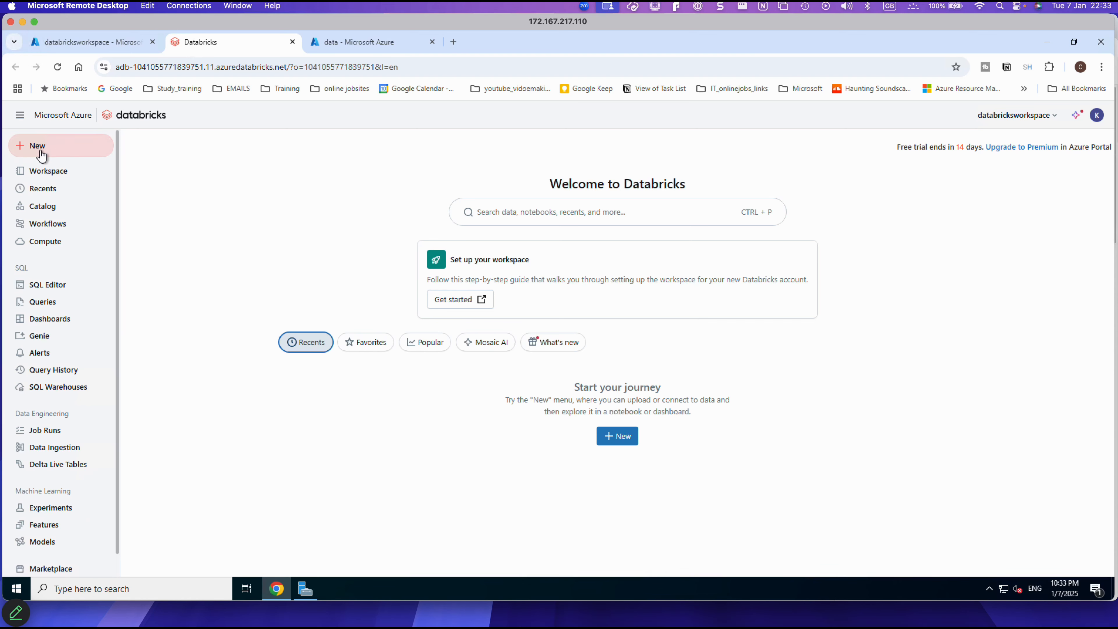
{"action": "left_click", "coordinate": [30, 152]}
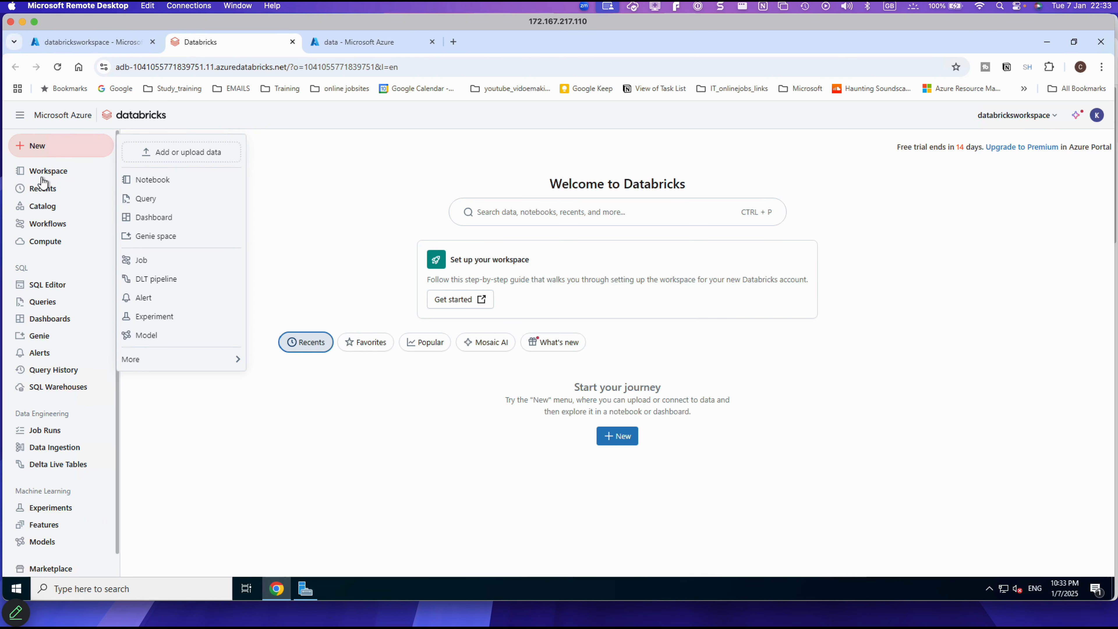
{"action": "left_click", "coordinate": [47, 244]}
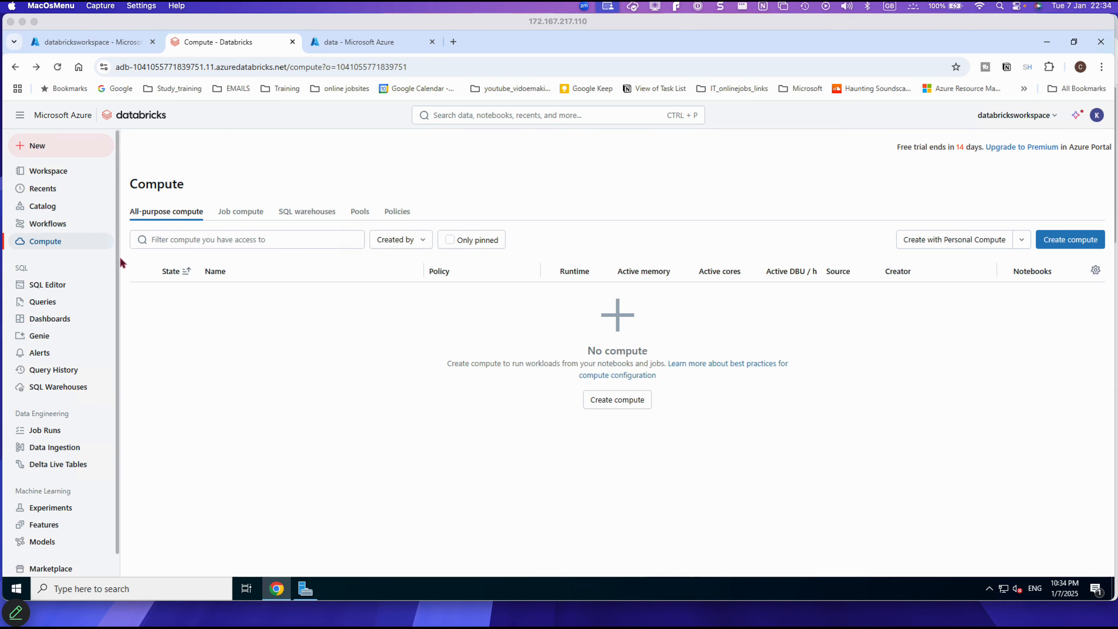
{"action": "left_click", "coordinate": [42, 245]}
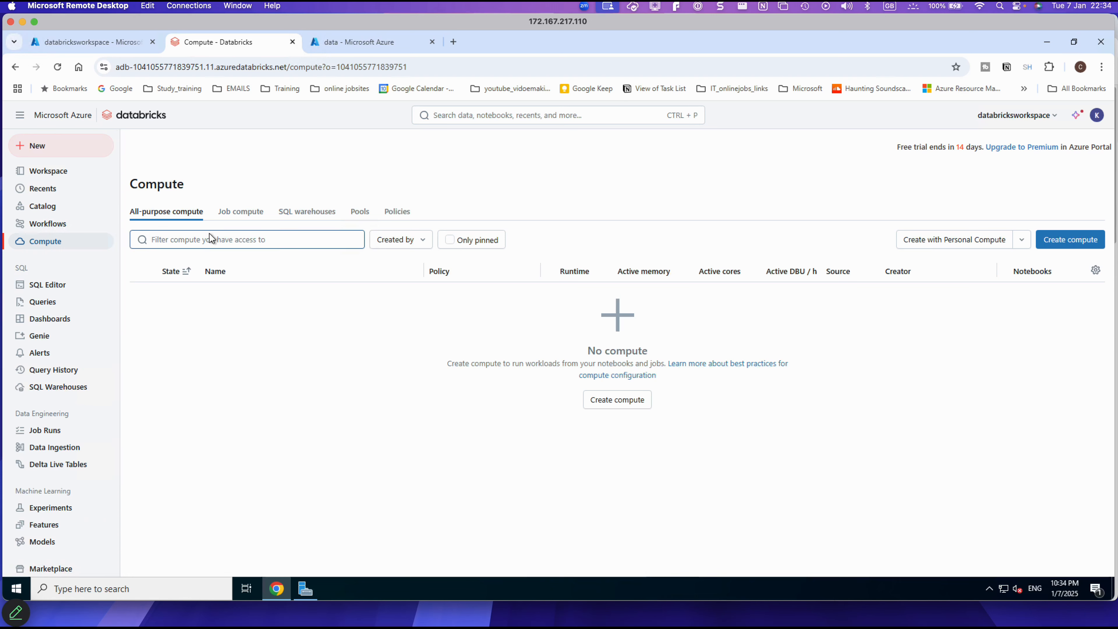
{"action": "left_click", "coordinate": [612, 409]}
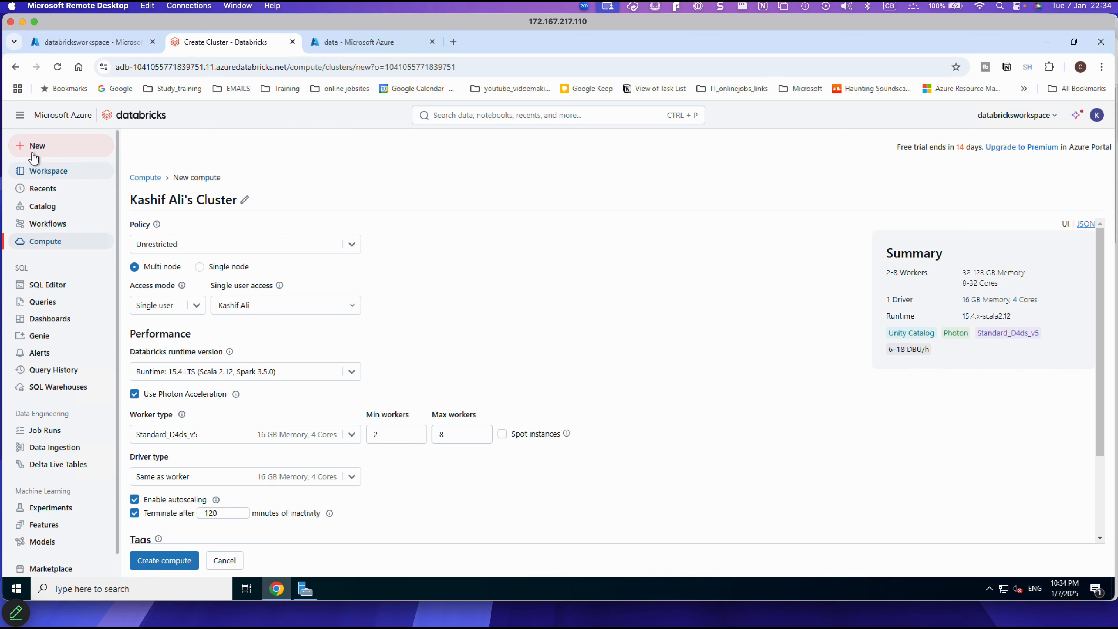
{"action": "left_click", "coordinate": [84, 155]}
{"action": "left_click", "coordinate": [476, 205]}
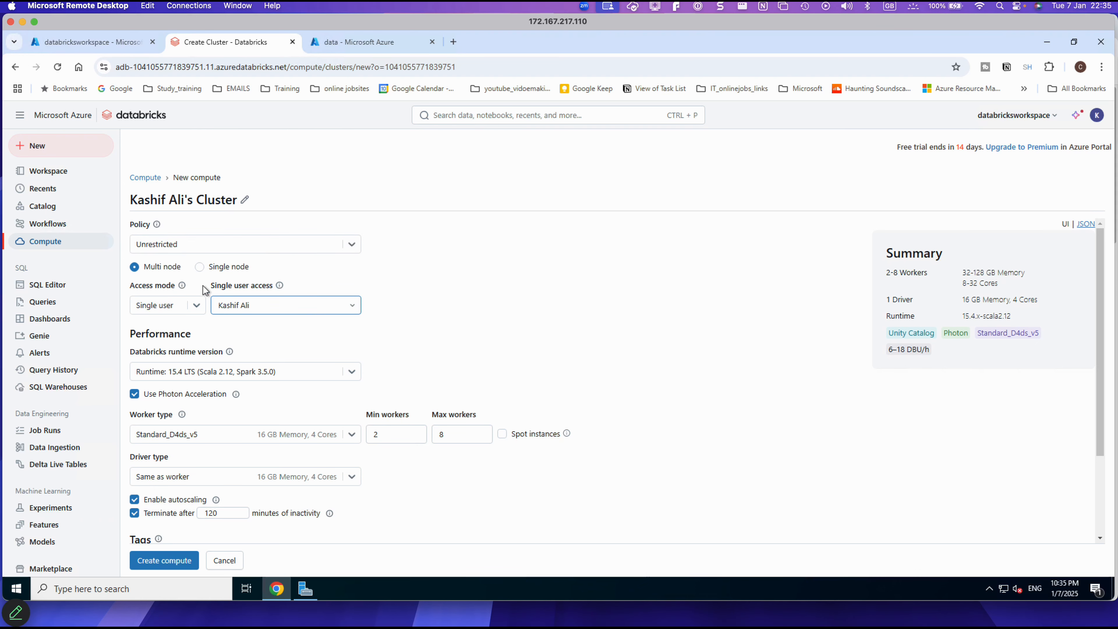
Step: Try to create a single-node cluster with the Standard_D4ds_v5 node type and the other settings at their defaults
{"action": "left_click", "coordinate": [200, 267]}
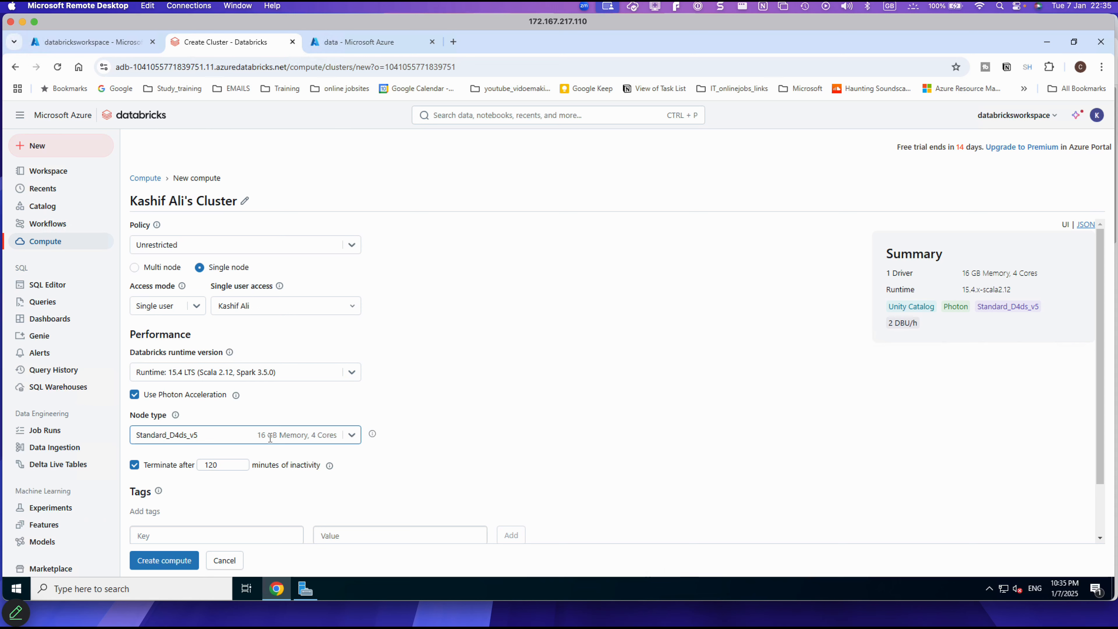
{"action": "left_click", "coordinate": [353, 436]}
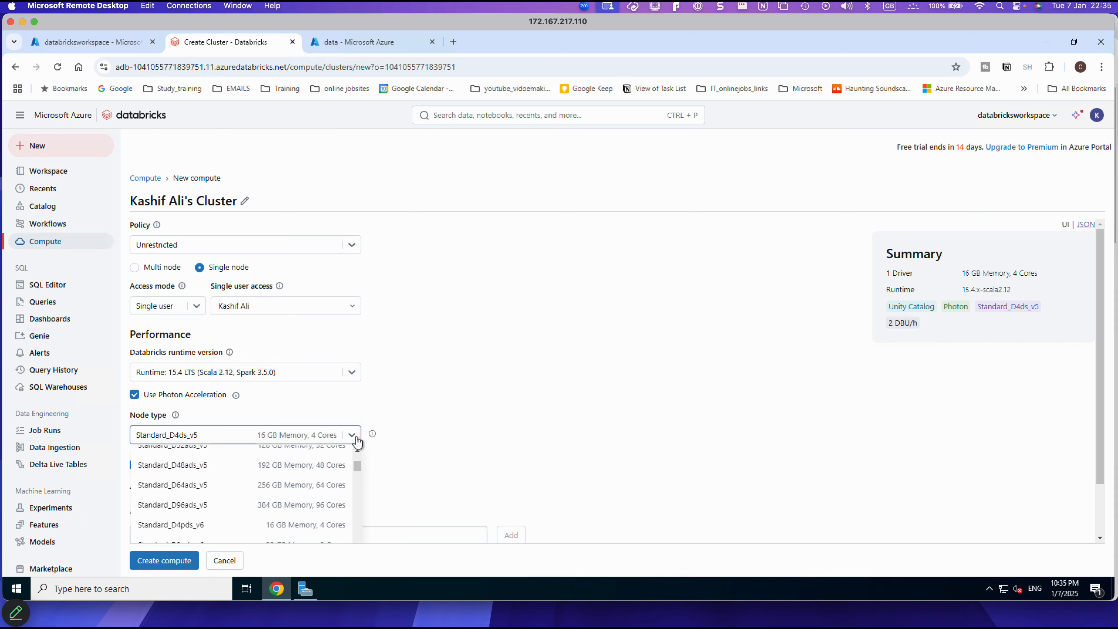
{"action": "scroll", "coordinate": [351, 479], "scroll_direction": "up", "scroll_amount": 3}
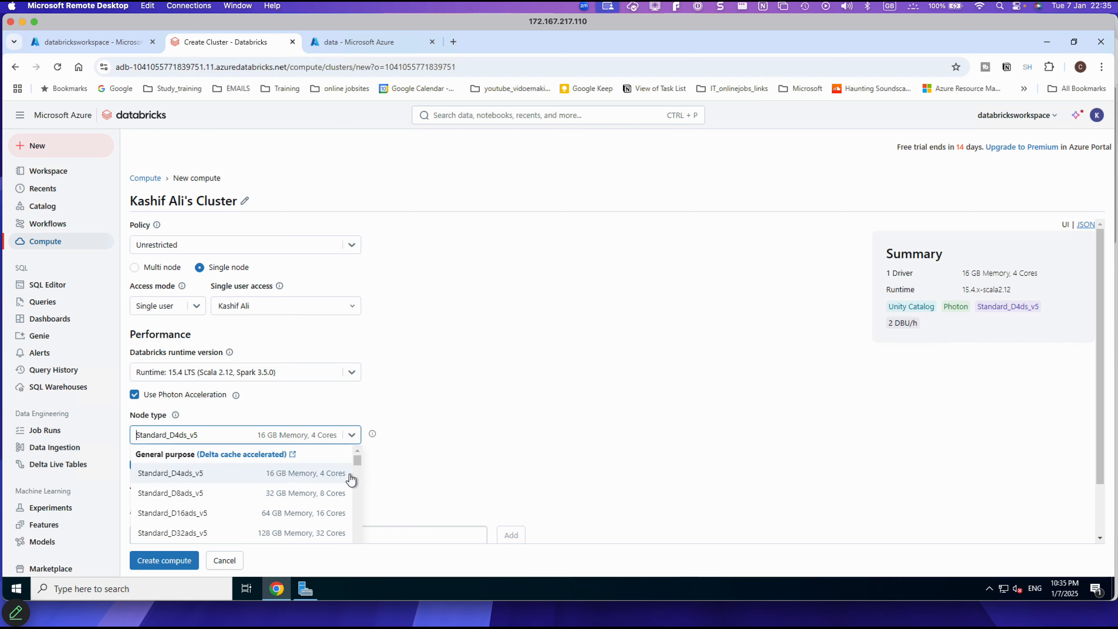
{"action": "scroll", "coordinate": [352, 481], "scroll_direction": "down", "scroll_amount": 3}
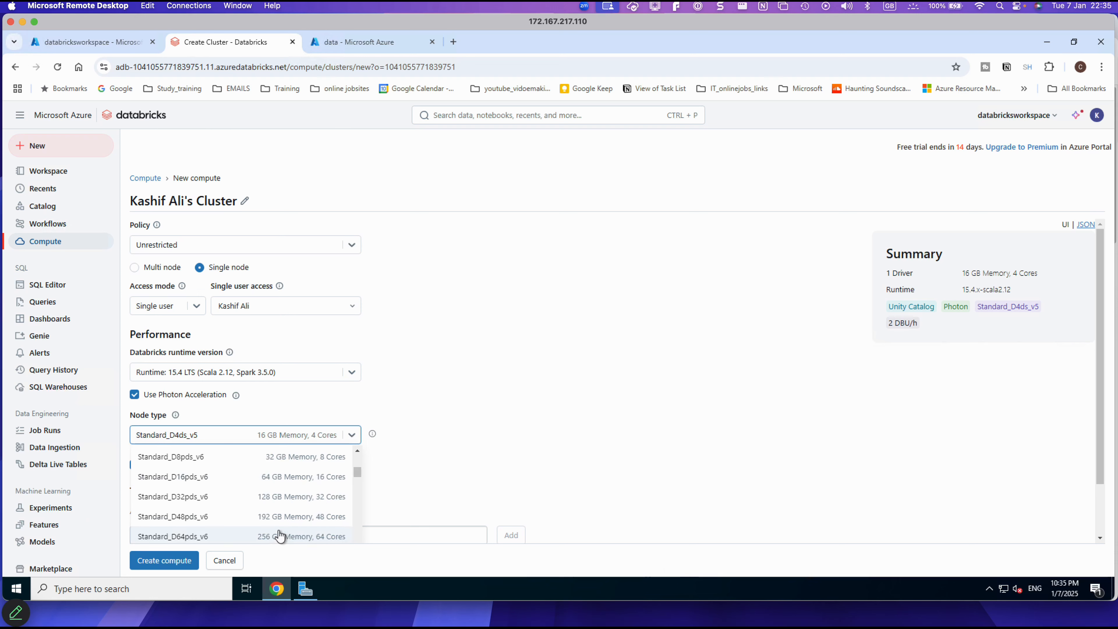
{"action": "left_click", "coordinate": [573, 292]}
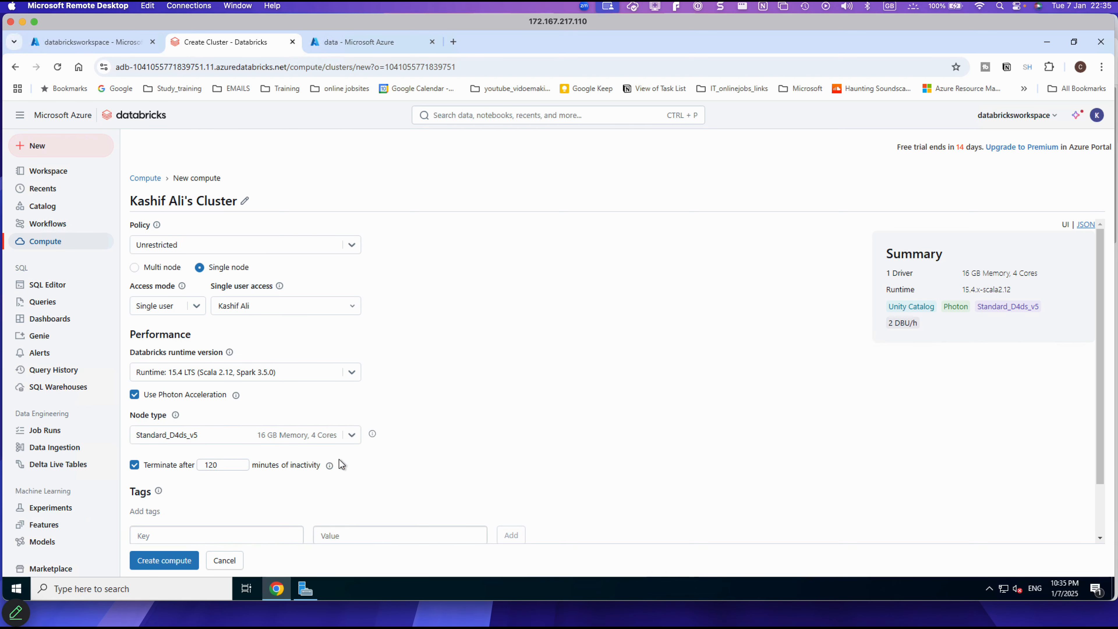
{"action": "scroll", "coordinate": [361, 454], "scroll_direction": "down", "scroll_amount": 2}
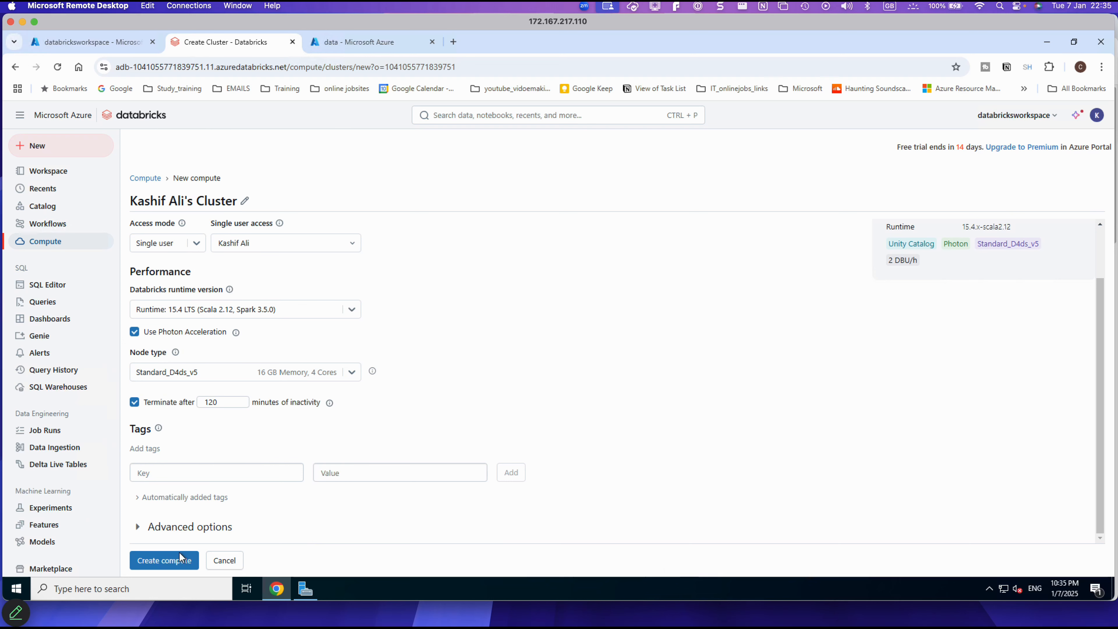
{"action": "left_click", "coordinate": [177, 563]}
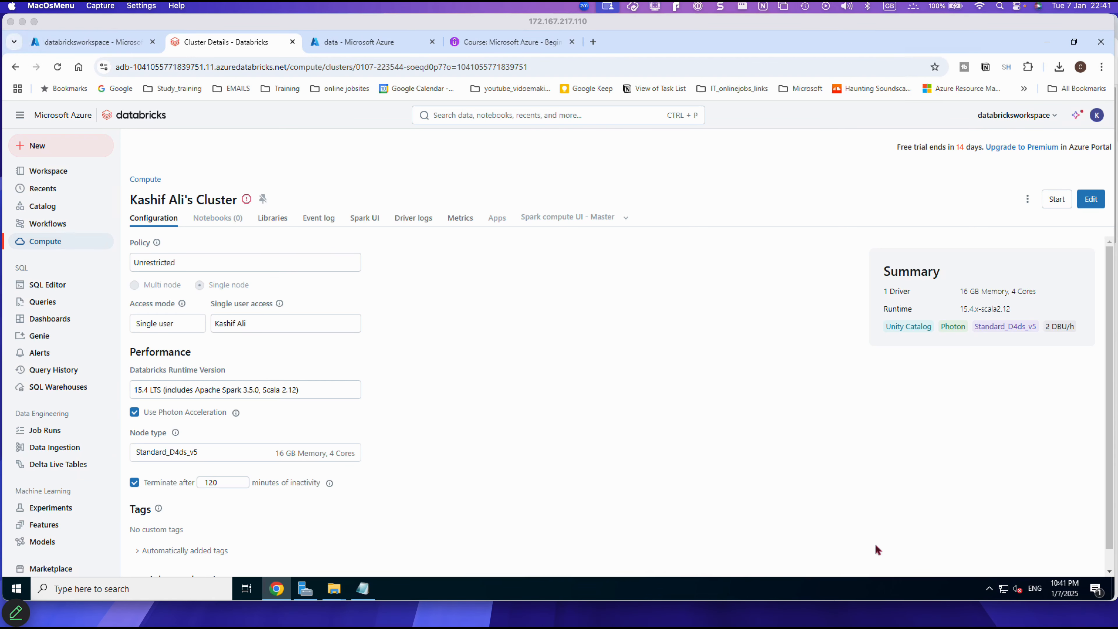
Step: Review the cluster's configuration and its status
{"action": "left_click", "coordinate": [575, 346]}
{"action": "scroll", "coordinate": [596, 383], "scroll_direction": "down", "scroll_amount": 1}
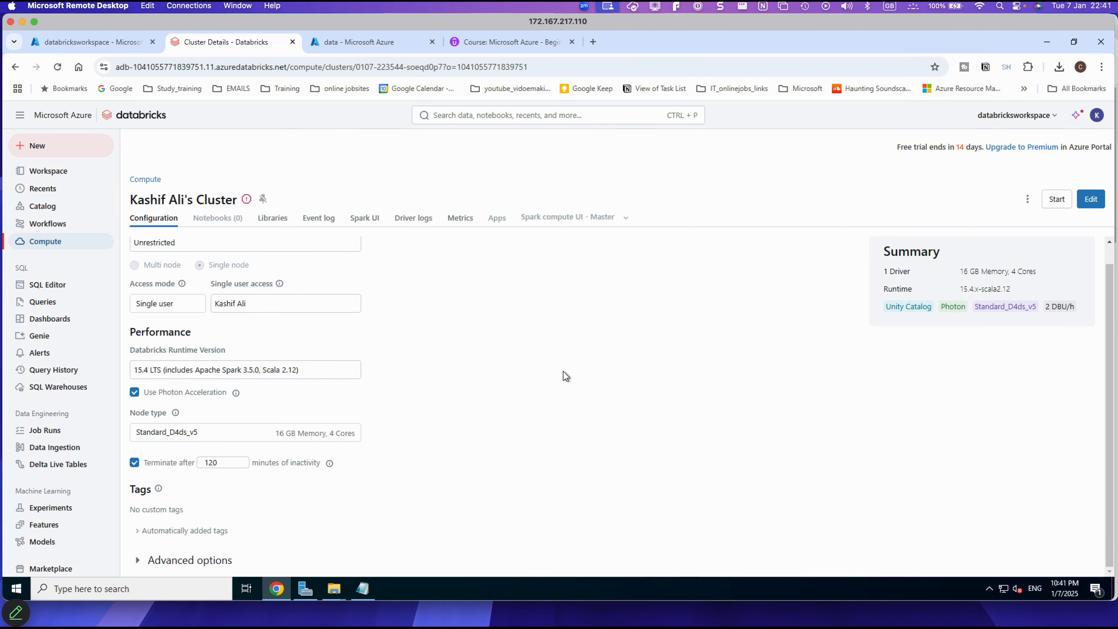
{"action": "mouse_move", "coordinate": [262, 199]}
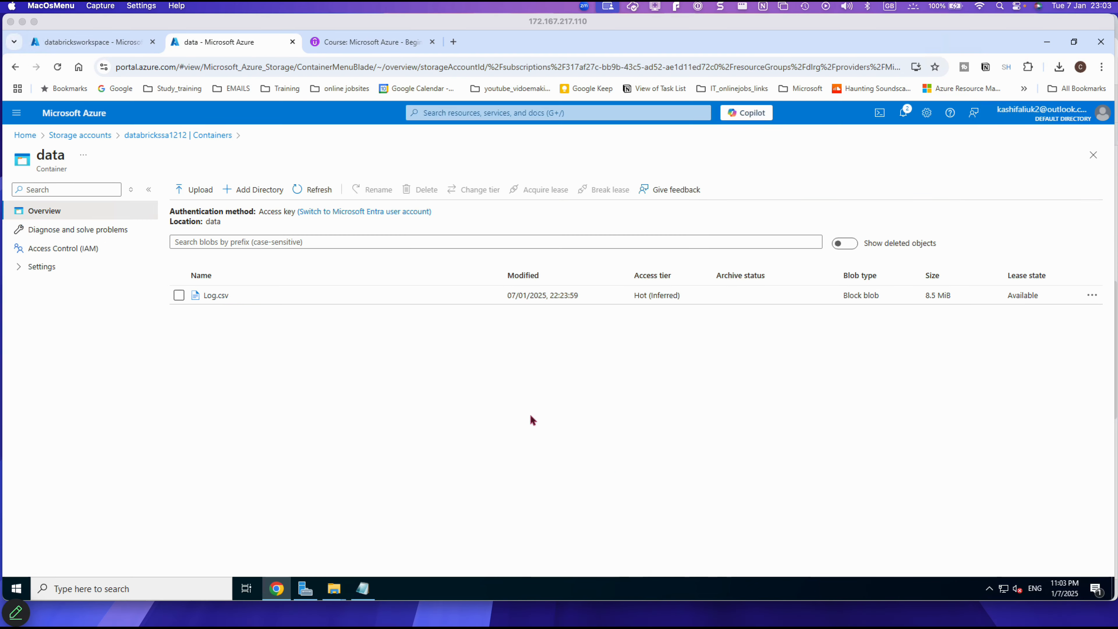
Step: Return to the databricksworkspace resource in Azure, launch the workspace and start a new compute cluster
{"action": "left_click", "coordinate": [206, 44]}
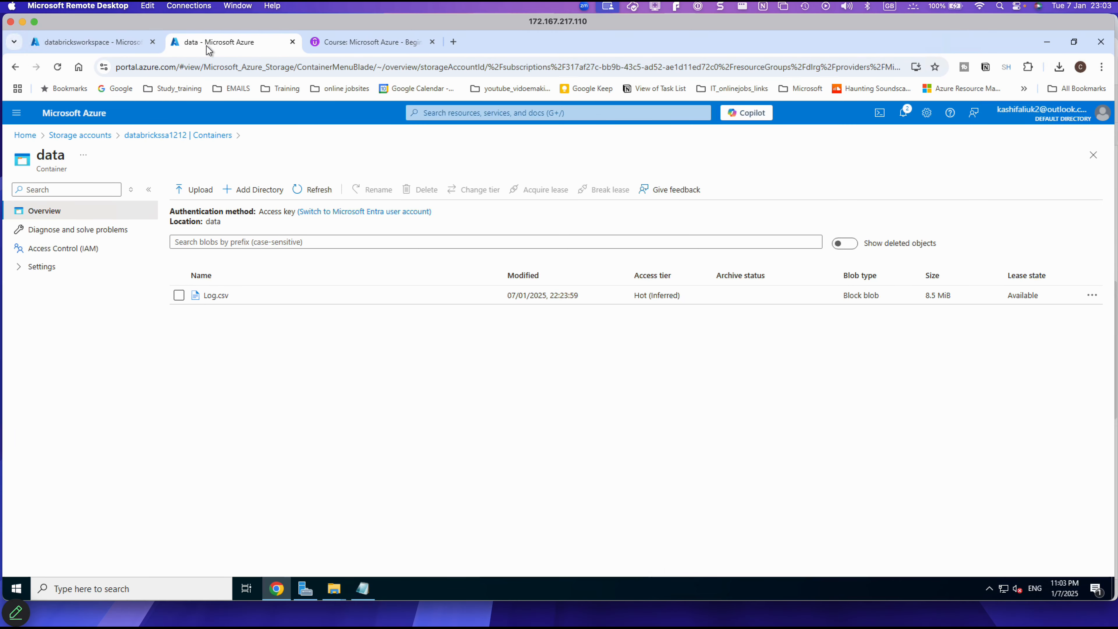
{"action": "left_click", "coordinate": [106, 49]}
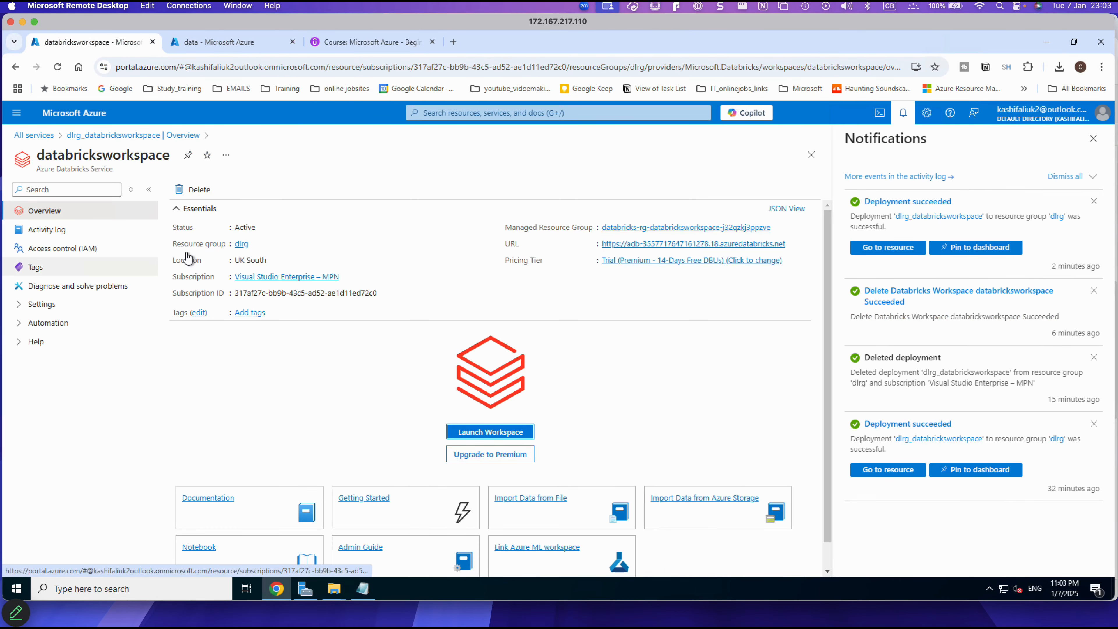
{"action": "left_click", "coordinate": [1094, 138]}
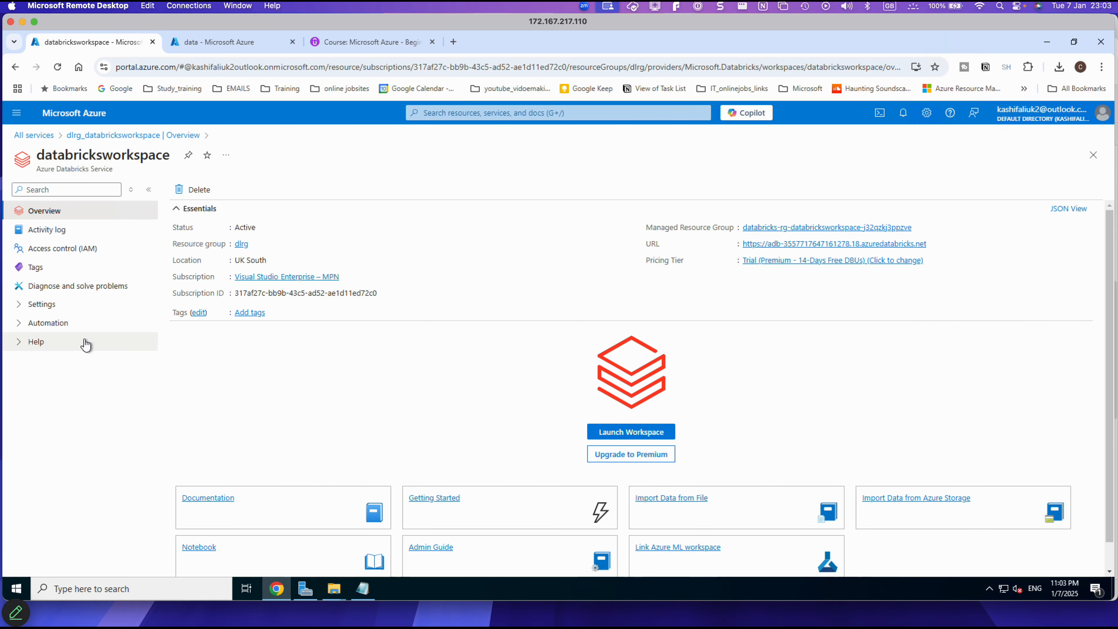
{"action": "left_click", "coordinate": [608, 431]}
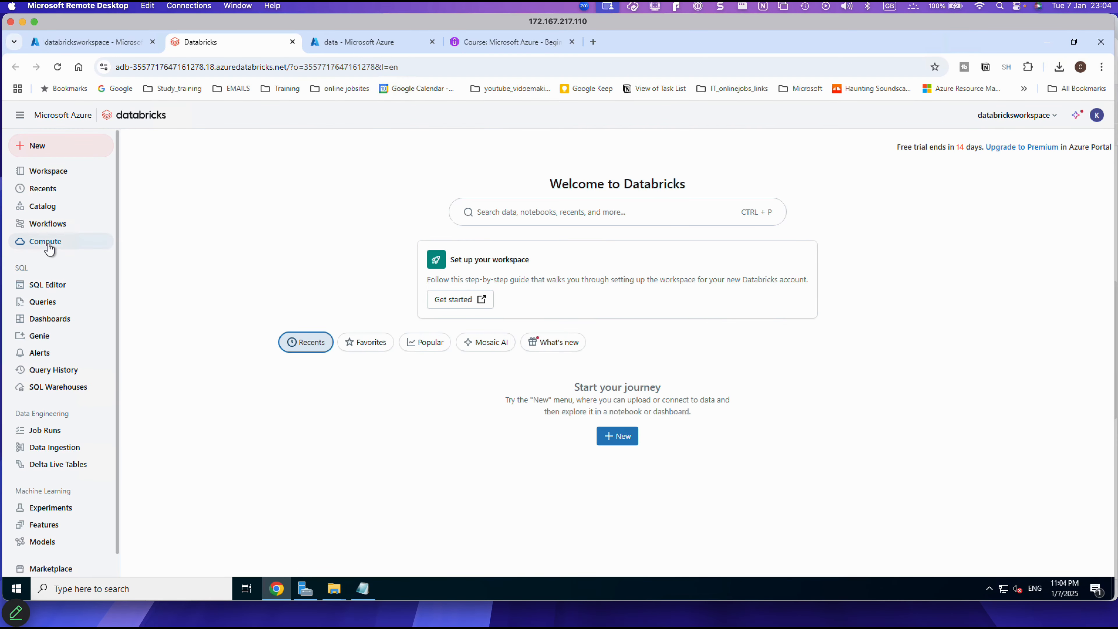
{"action": "left_click", "coordinate": [67, 243]}
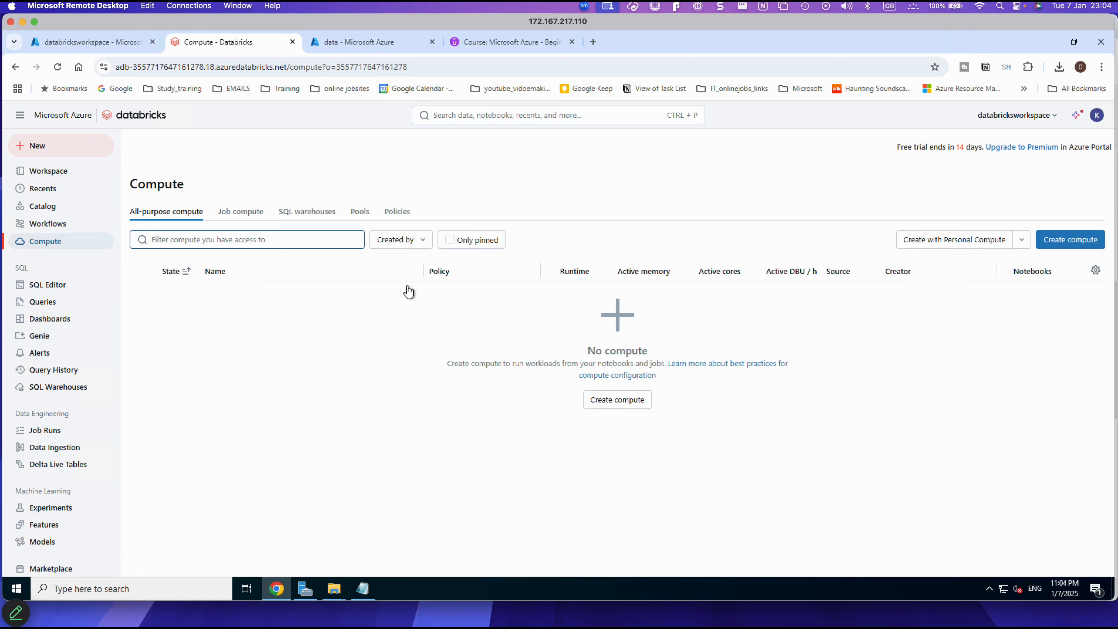
{"action": "left_click", "coordinate": [617, 401]}
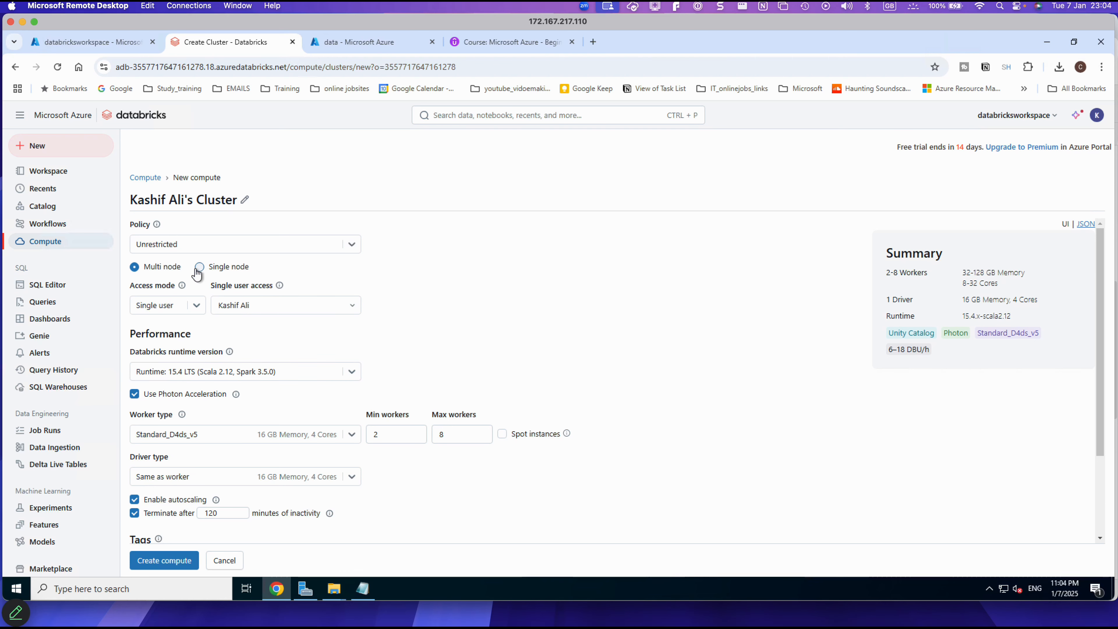
Step: Create a single-node cluster with the Standard_D4s_v3 node type, keeping the other settings at their defaults
{"action": "left_click", "coordinate": [199, 267]}
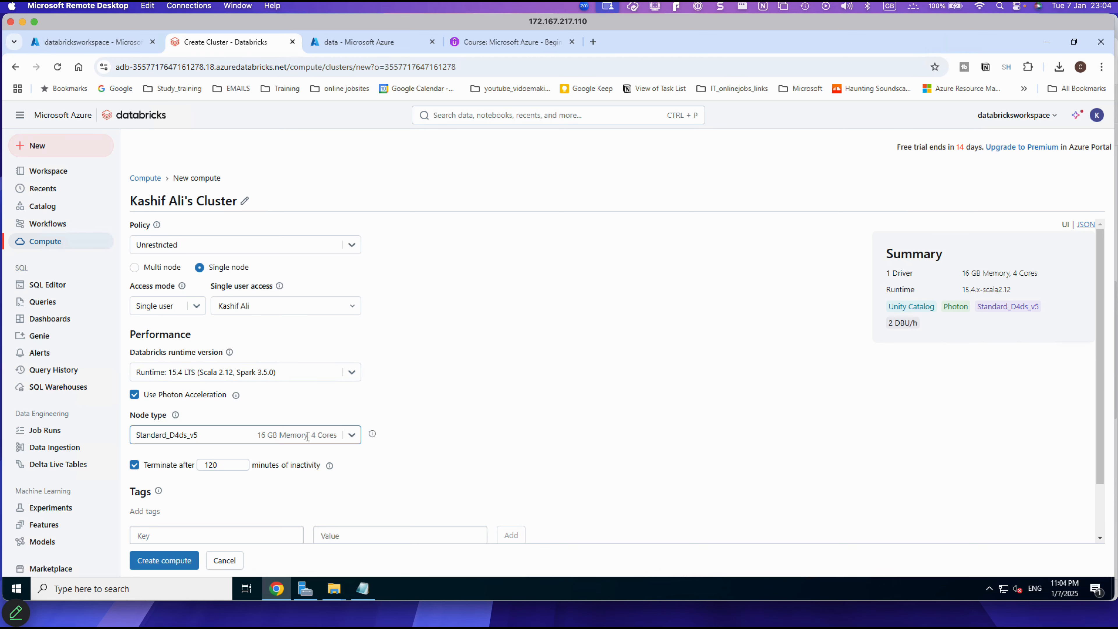
{"action": "left_click", "coordinate": [352, 435]}
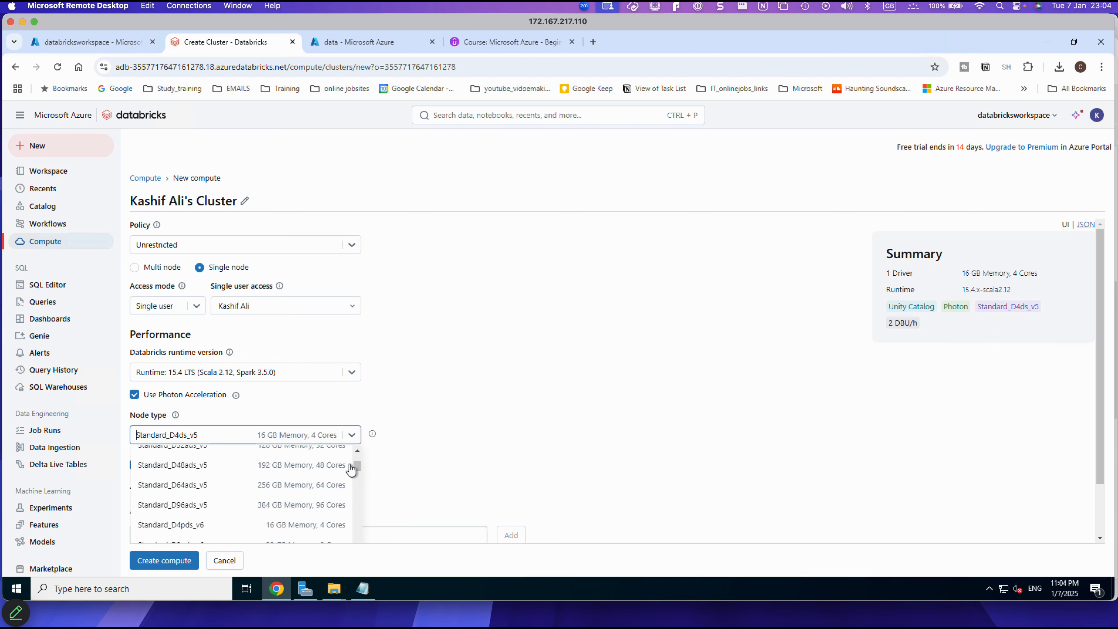
{"action": "scroll", "coordinate": [344, 485], "scroll_direction": "down", "scroll_amount": 5}
{"action": "scroll", "coordinate": [344, 488], "scroll_direction": "down", "scroll_amount": 3}
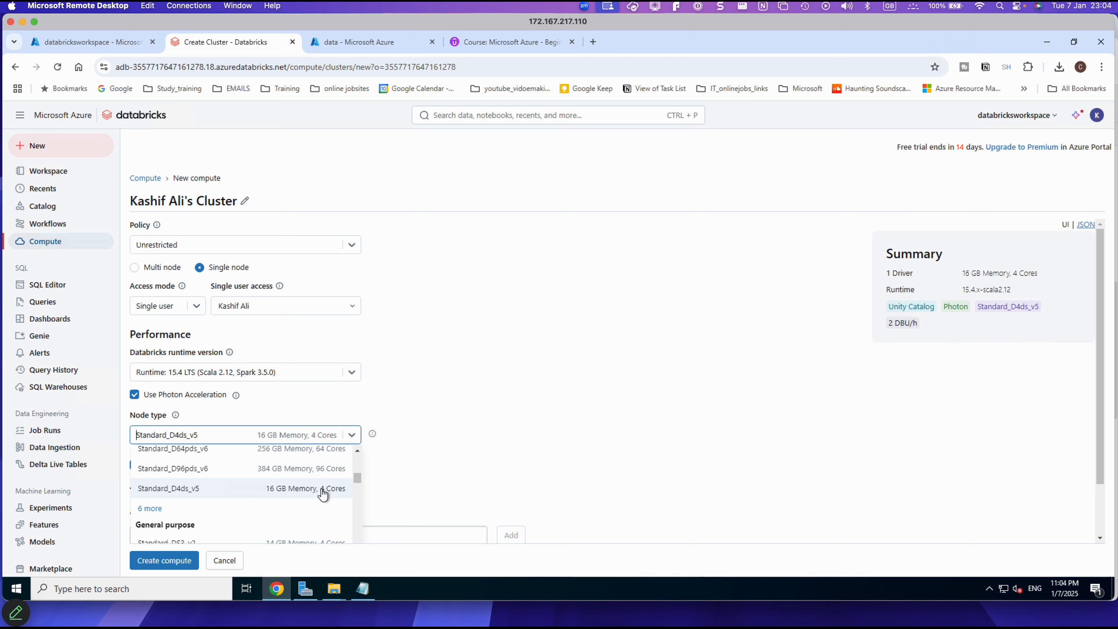
{"action": "scroll", "coordinate": [324, 498], "scroll_direction": "down", "scroll_amount": 3}
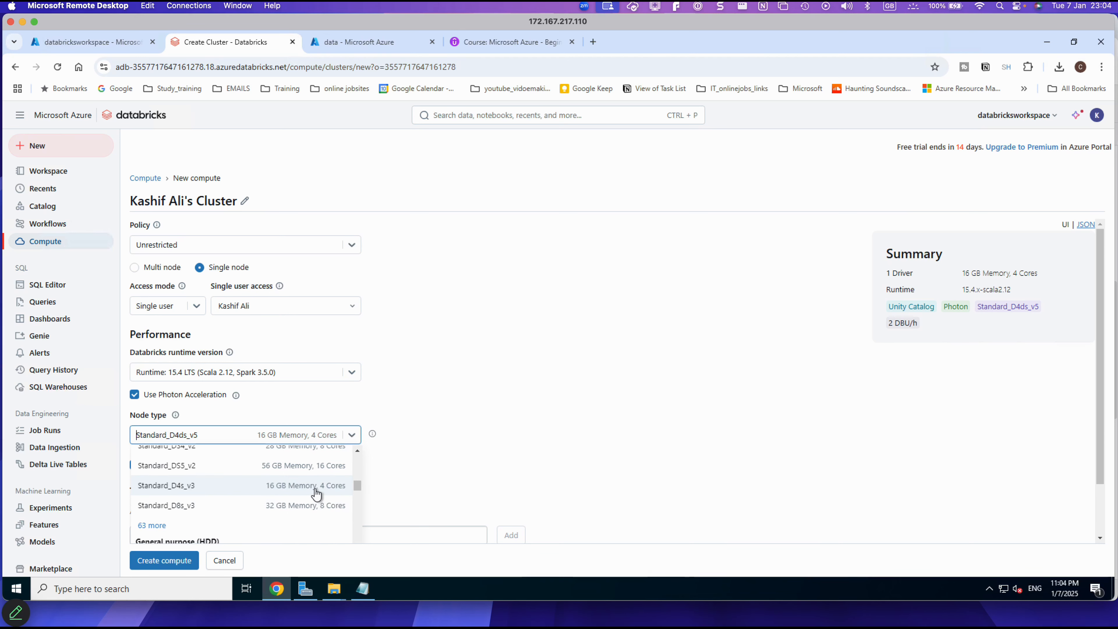
{"action": "left_click", "coordinate": [316, 490]}
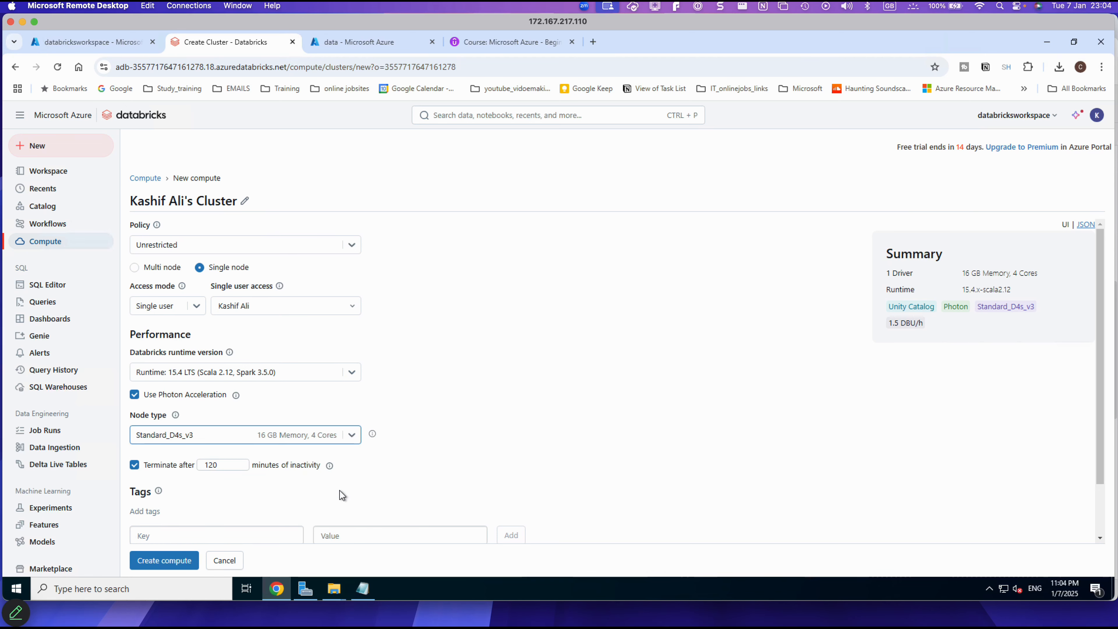
{"action": "scroll", "coordinate": [397, 482], "scroll_direction": "down", "scroll_amount": 2}
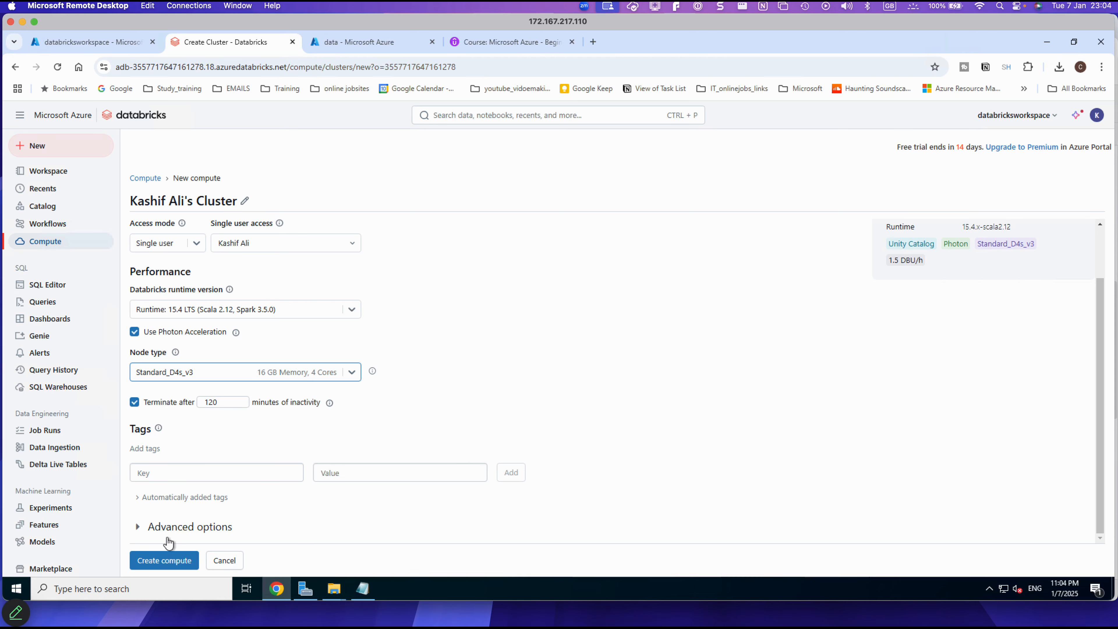
{"action": "left_click", "coordinate": [164, 561]}
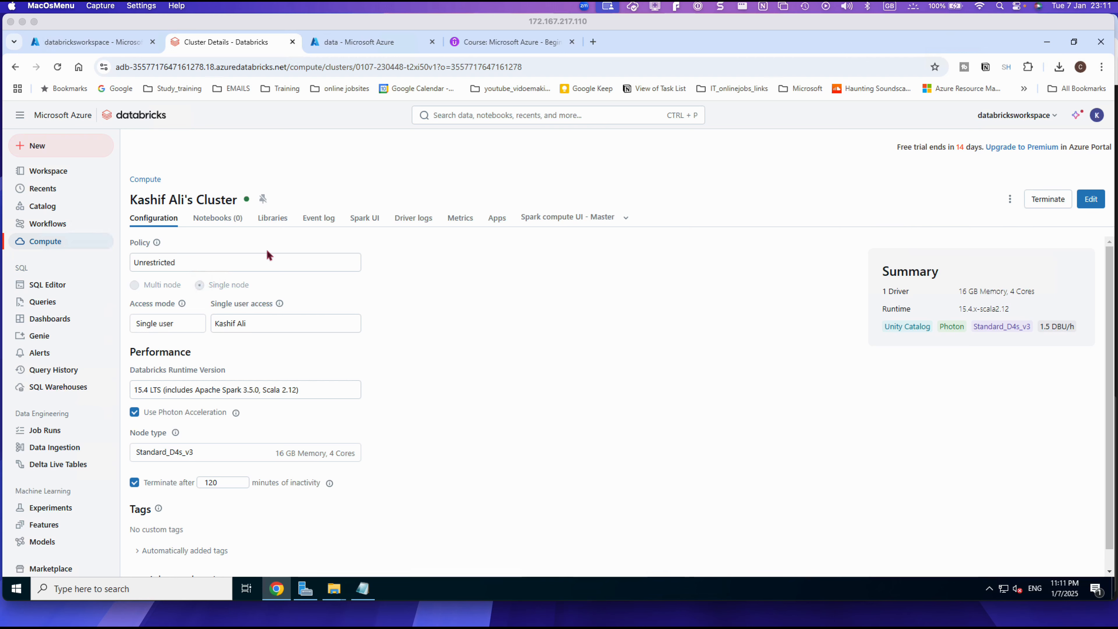
Step: Create a new notebook in the Databricks workspace
{"action": "mouse_move", "coordinate": [246, 203]}
{"action": "left_click", "coordinate": [34, 151]}
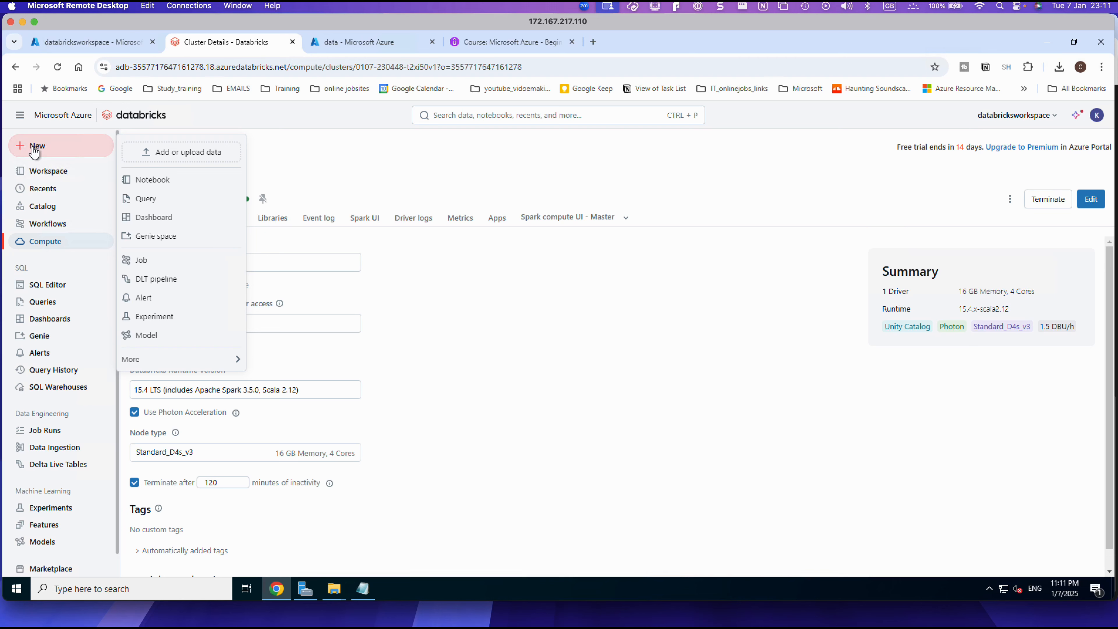
{"action": "left_click", "coordinate": [141, 184]}
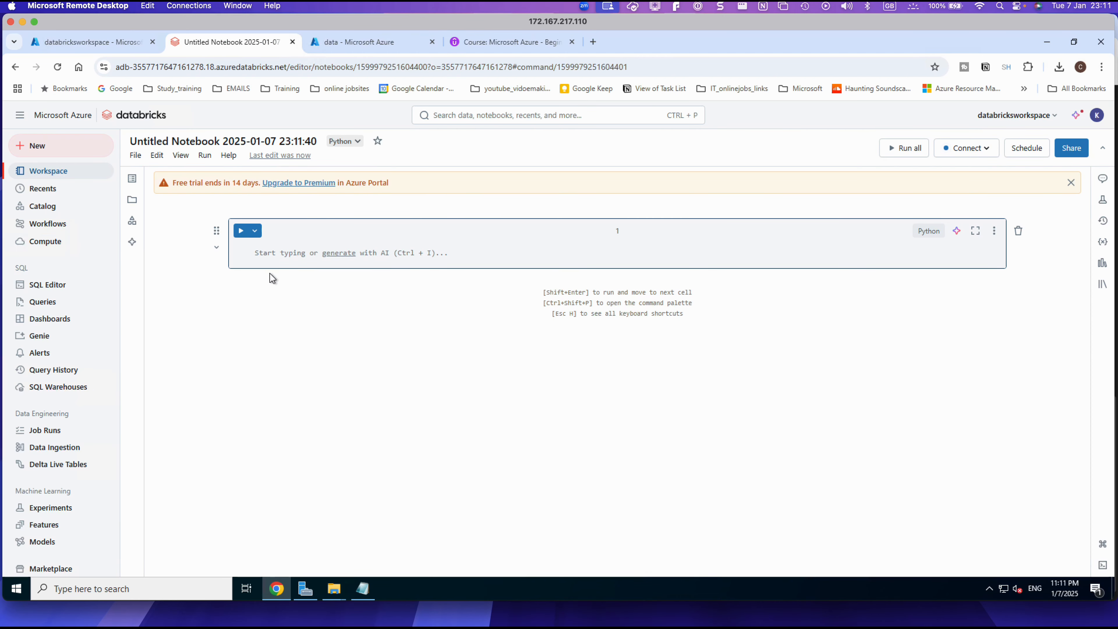
Step: Switch to the Scala script in Notepad and change the container name in the file_location path to data
{"action": "left_click", "coordinate": [364, 591]}
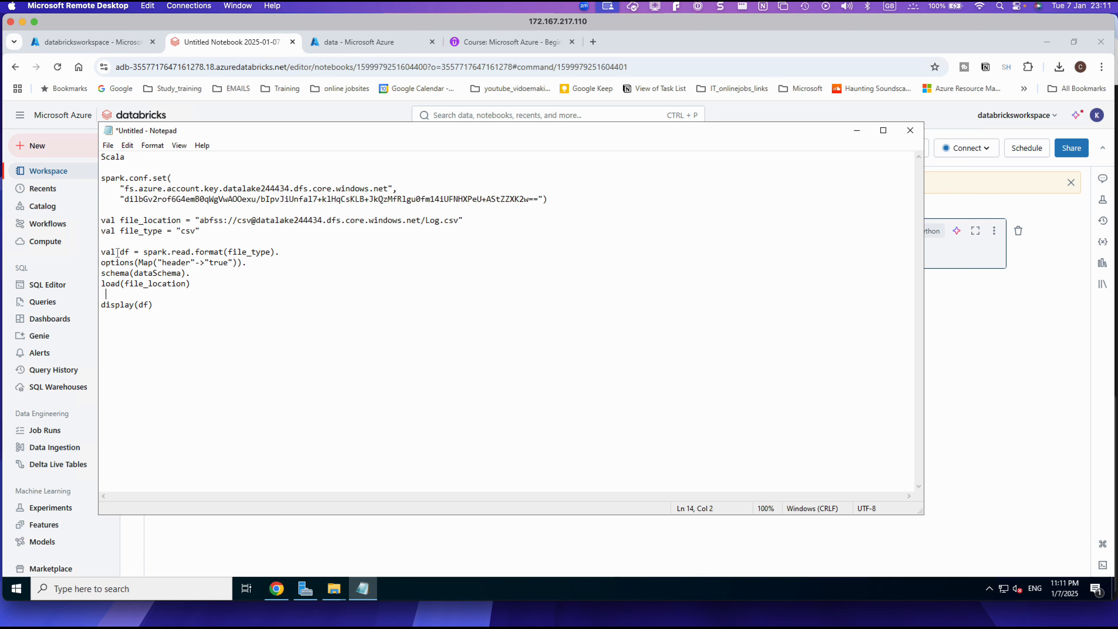
{"action": "left_click_drag", "start_coordinate": [114, 253], "coordinate": [167, 254]}
{"action": "left_click", "coordinate": [399, 252]}
{"action": "left_click_drag", "start_coordinate": [426, 221], "coordinate": [453, 223]}
{"action": "left_click", "coordinate": [426, 240]}
{"action": "left_click_drag", "start_coordinate": [250, 220], "coordinate": [239, 221]}
{"action": "type", "text": "data"}
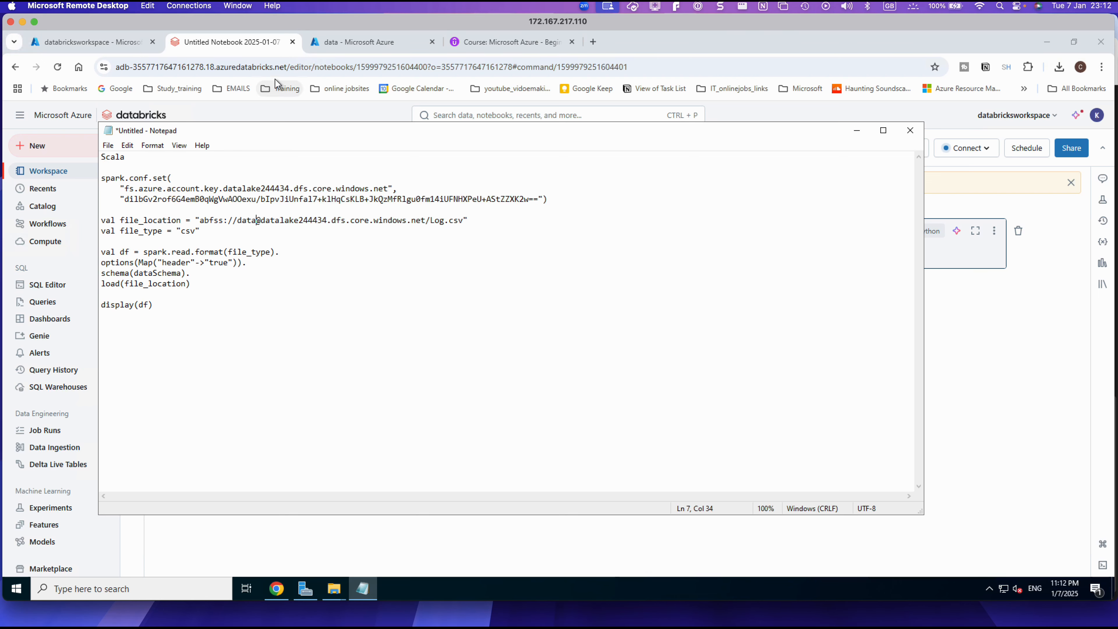
Step: Switch to the Azure portal, open the databrickssa1212 storage account and copy its name
{"action": "left_click", "coordinate": [328, 41]}
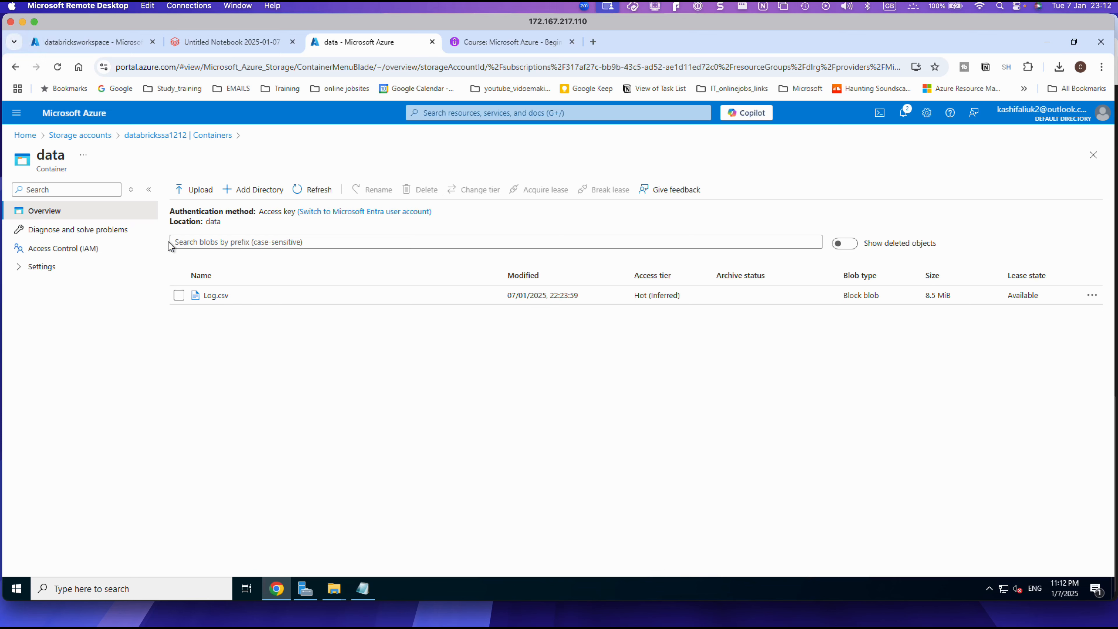
{"action": "left_click", "coordinate": [96, 136]}
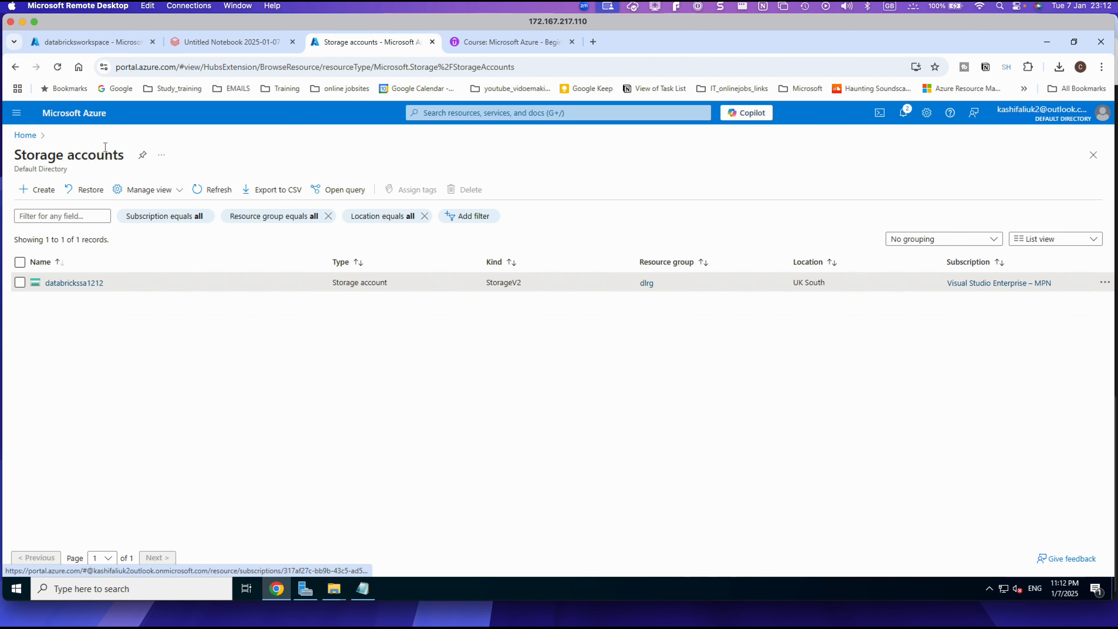
{"action": "left_click", "coordinate": [67, 285]}
{"action": "mouse_move", "coordinate": [329, 158]}
{"action": "left_mouse_down"}
{"action": "mouse_move", "coordinate": [235, 158]}
{"action": "mouse_move", "coordinate": [330, 160]}
{"action": "left_mouse_up"}
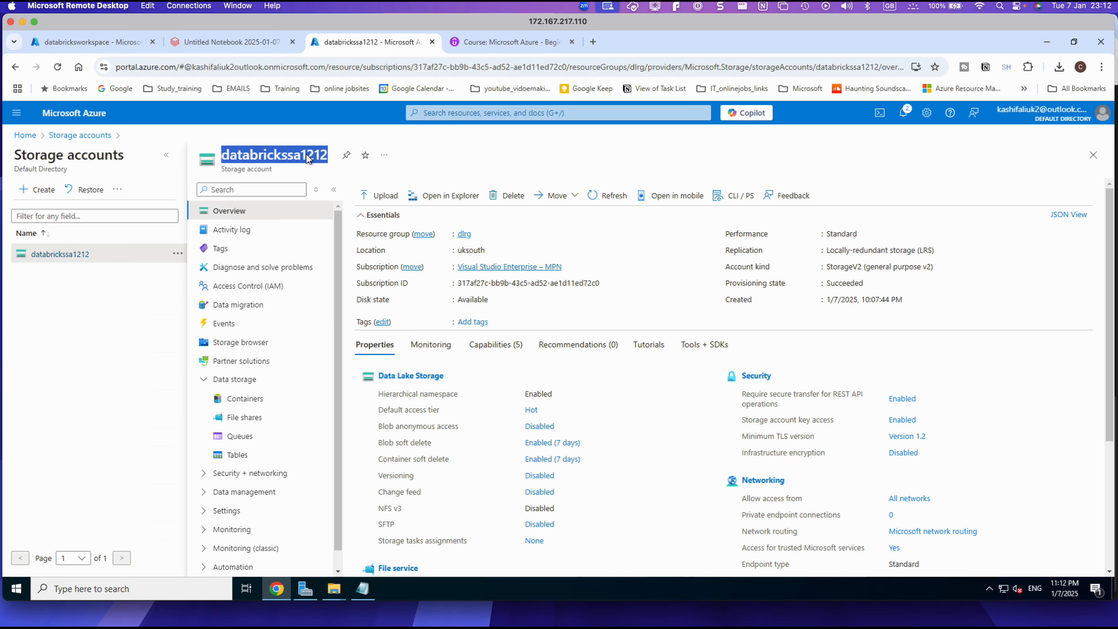
{"action": "right_click", "coordinate": [307, 159]}
{"action": "left_click", "coordinate": [336, 171]}
Step: In the Notepad script, replace the storage account name in both spark.conf.set and the file_location path with databrickssa1212
{"action": "left_click", "coordinate": [365, 599]}
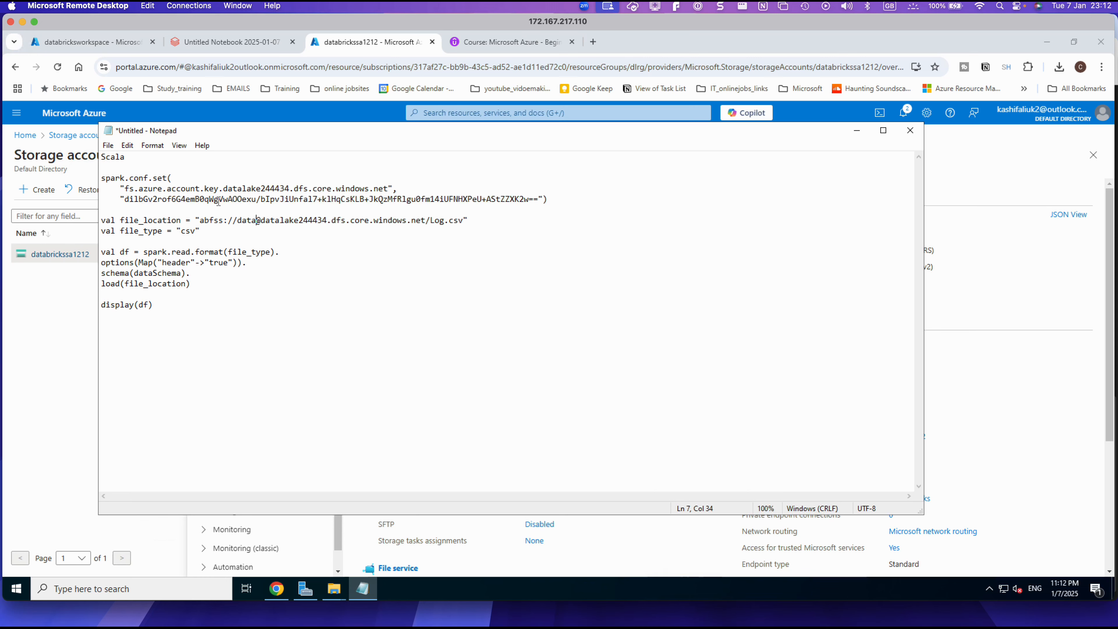
{"action": "left_click_drag", "start_coordinate": [223, 190], "coordinate": [290, 188]}
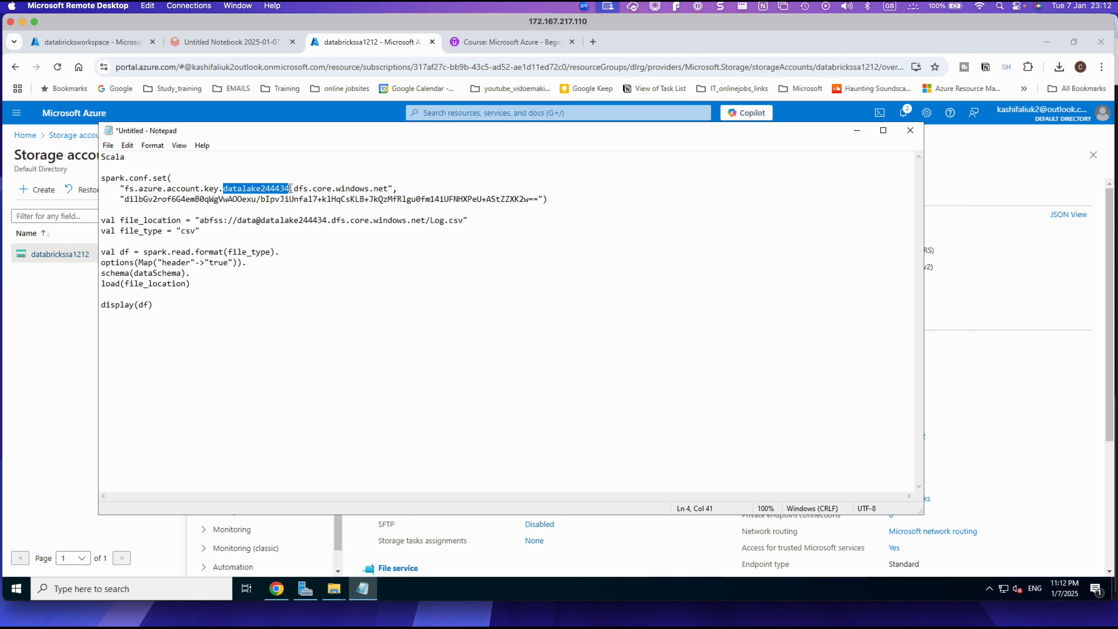
{"action": "right_click", "coordinate": [282, 189]}
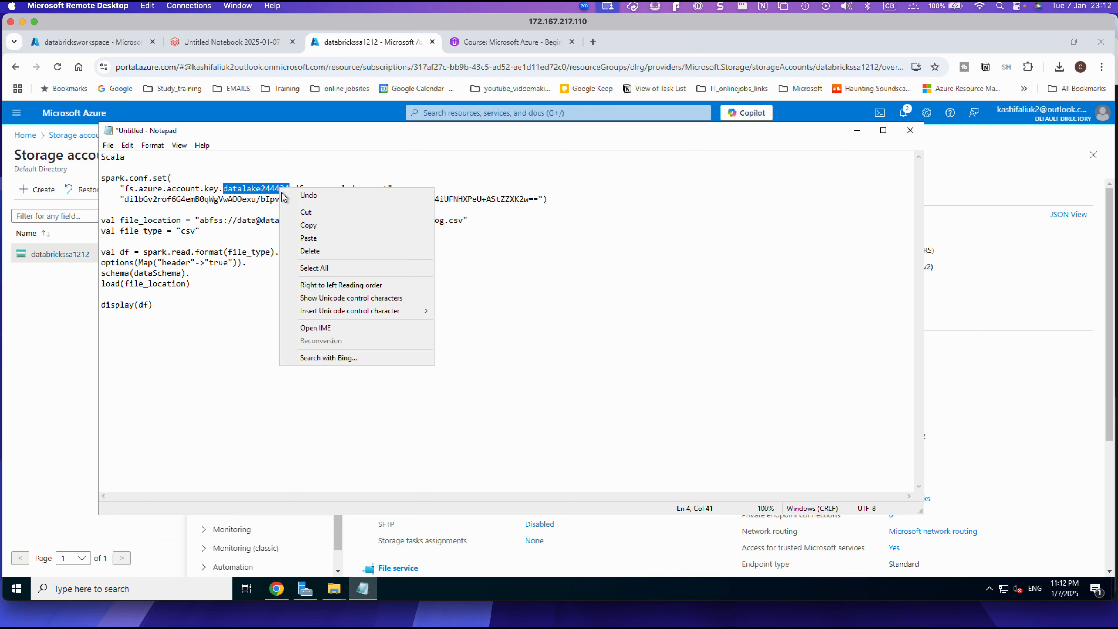
{"action": "left_click", "coordinate": [308, 238]}
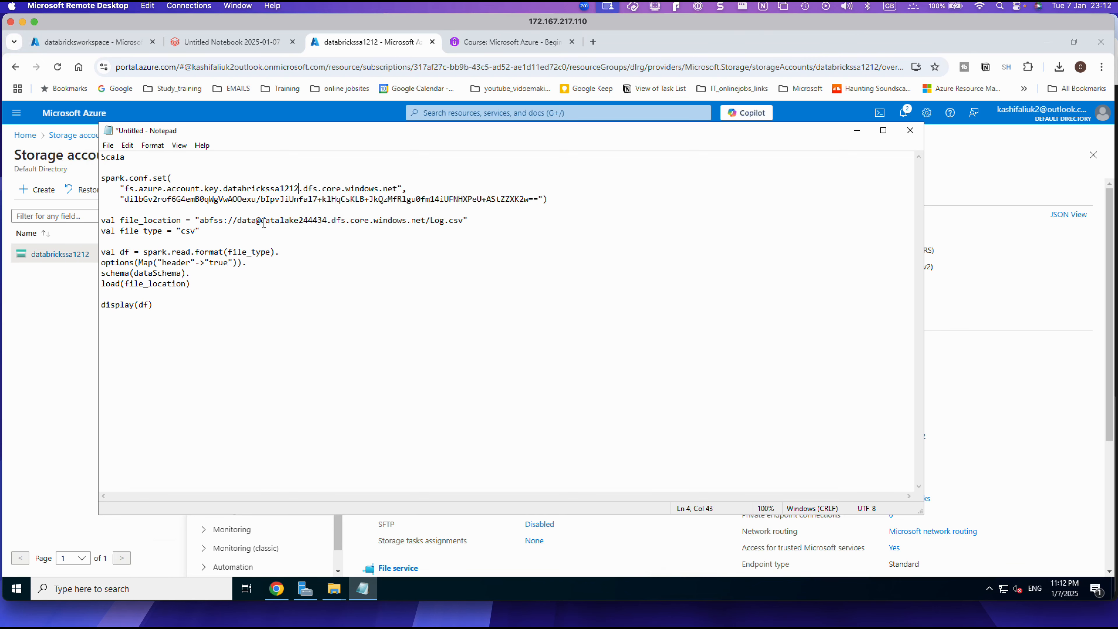
{"action": "left_click_drag", "start_coordinate": [262, 223], "coordinate": [327, 224]}
{"action": "right_click", "coordinate": [300, 223]}
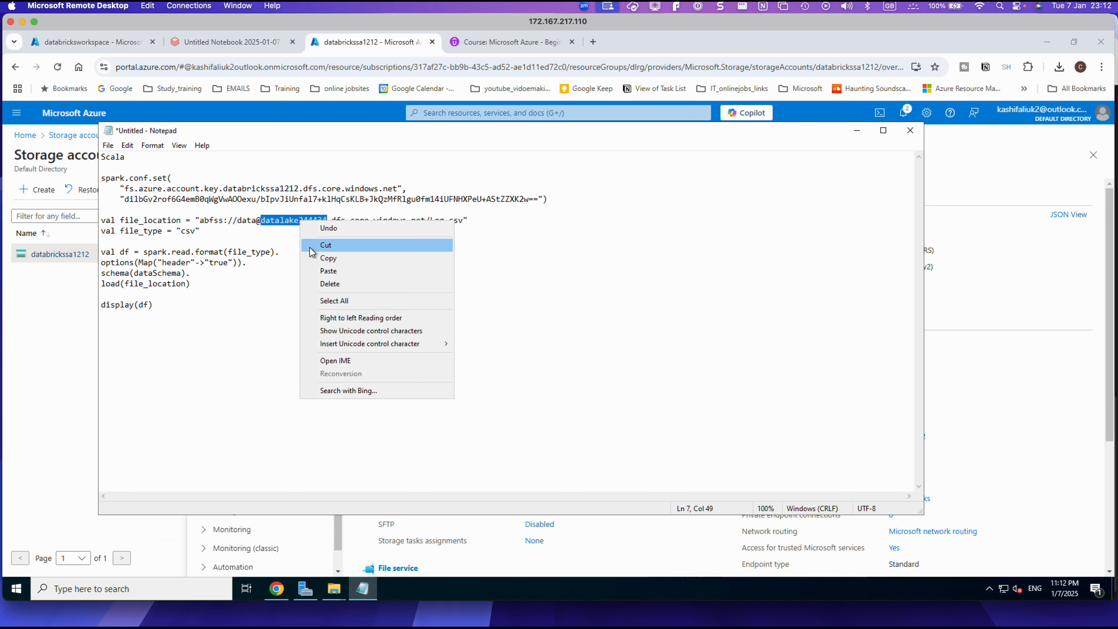
{"action": "left_click", "coordinate": [329, 273]}
{"action": "left_click", "coordinate": [233, 331]}
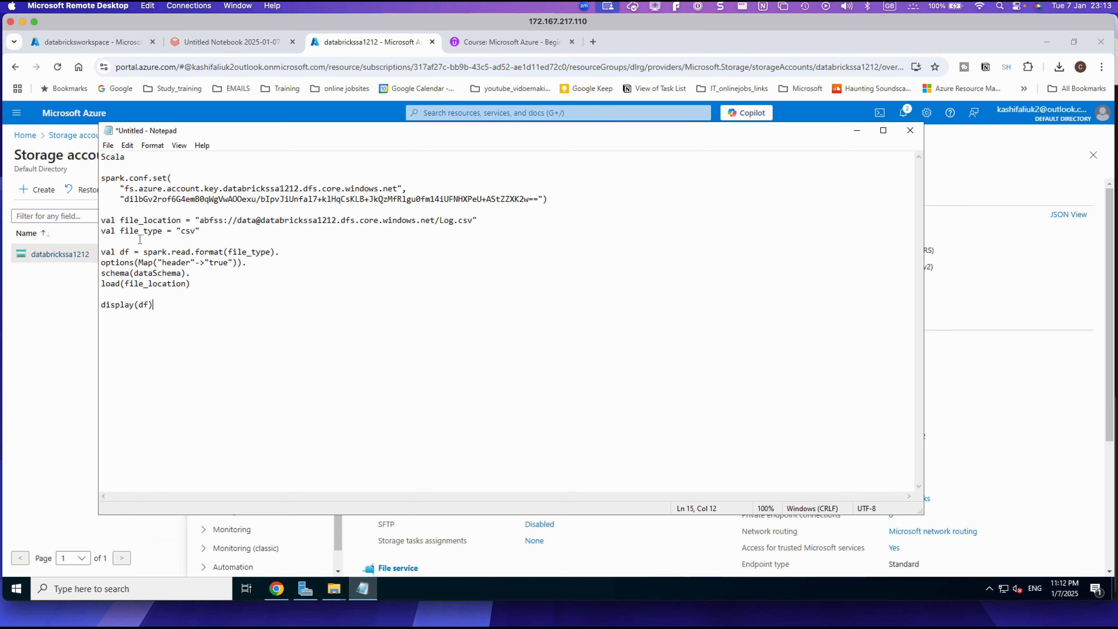
Step: Open the access keys of the databrickssa1212 storage account in the Azure portal, reveal the key1 value and copy it
{"action": "left_click_drag", "start_coordinate": [126, 200], "coordinate": [310, 199]}
{"action": "left_click", "coordinate": [305, 325]}
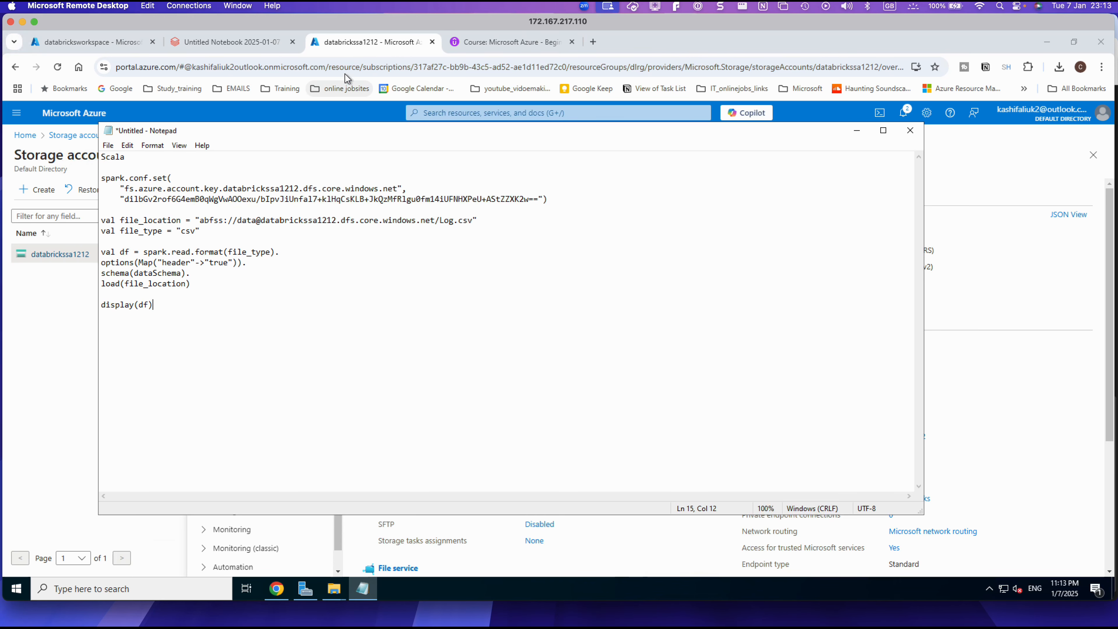
{"action": "left_click", "coordinate": [349, 44]}
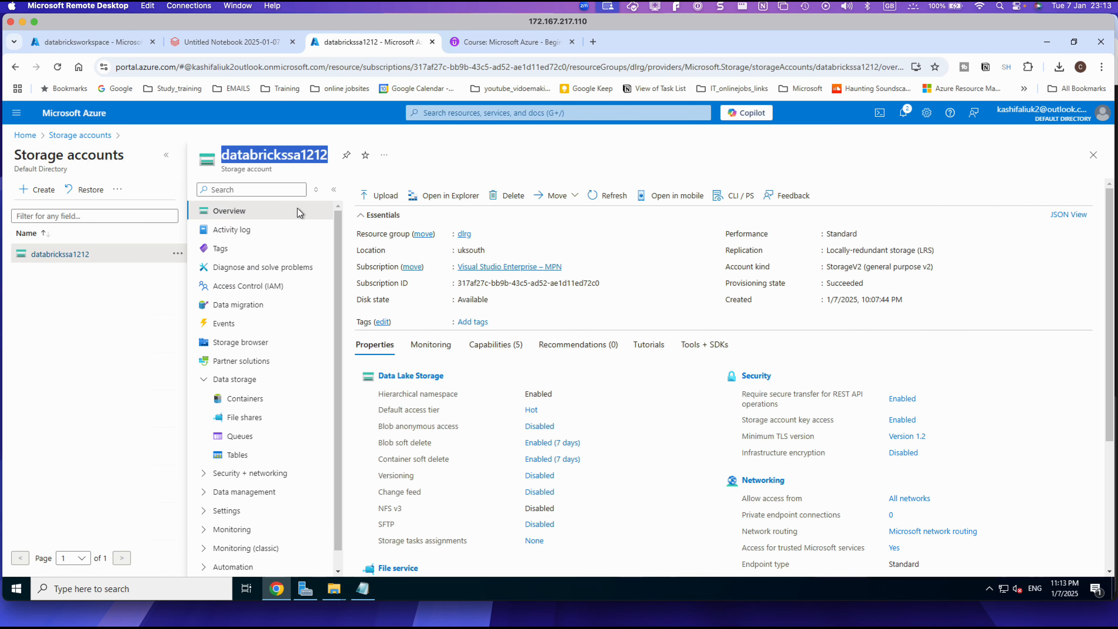
{"action": "scroll", "coordinate": [286, 355], "scroll_direction": "down", "scroll_amount": 1}
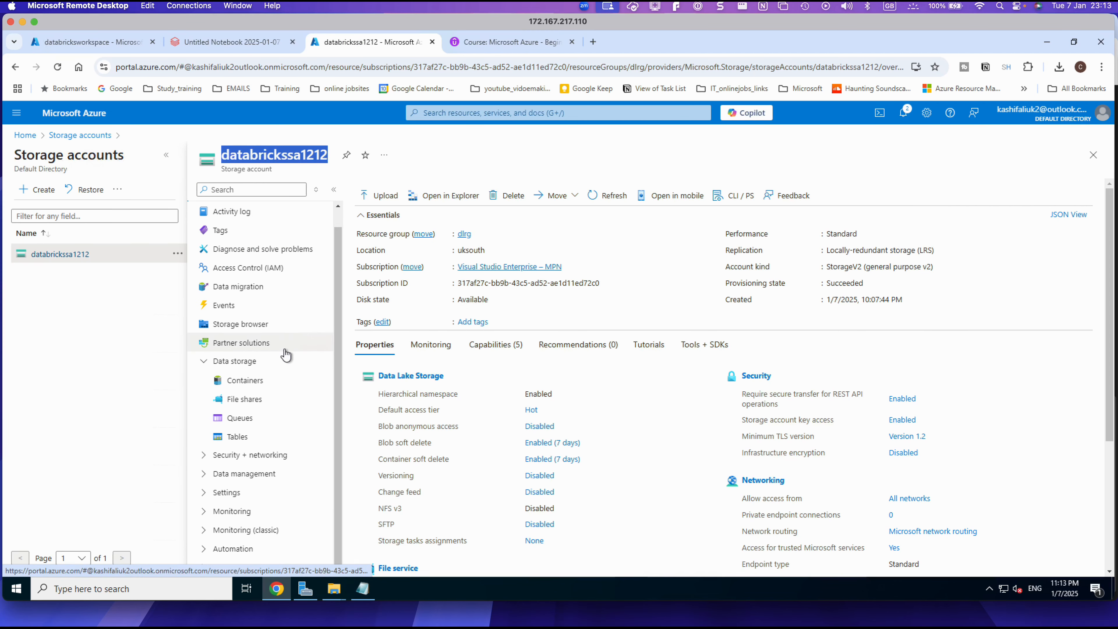
{"action": "left_click", "coordinate": [203, 494]}
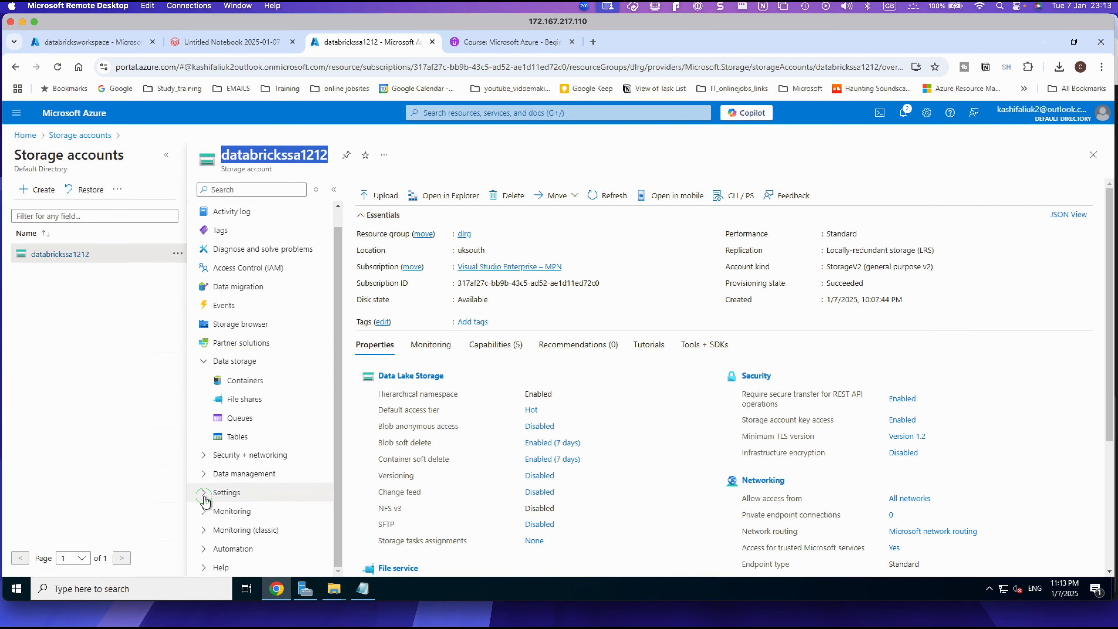
{"action": "scroll", "coordinate": [217, 504], "scroll_direction": "down", "scroll_amount": 3}
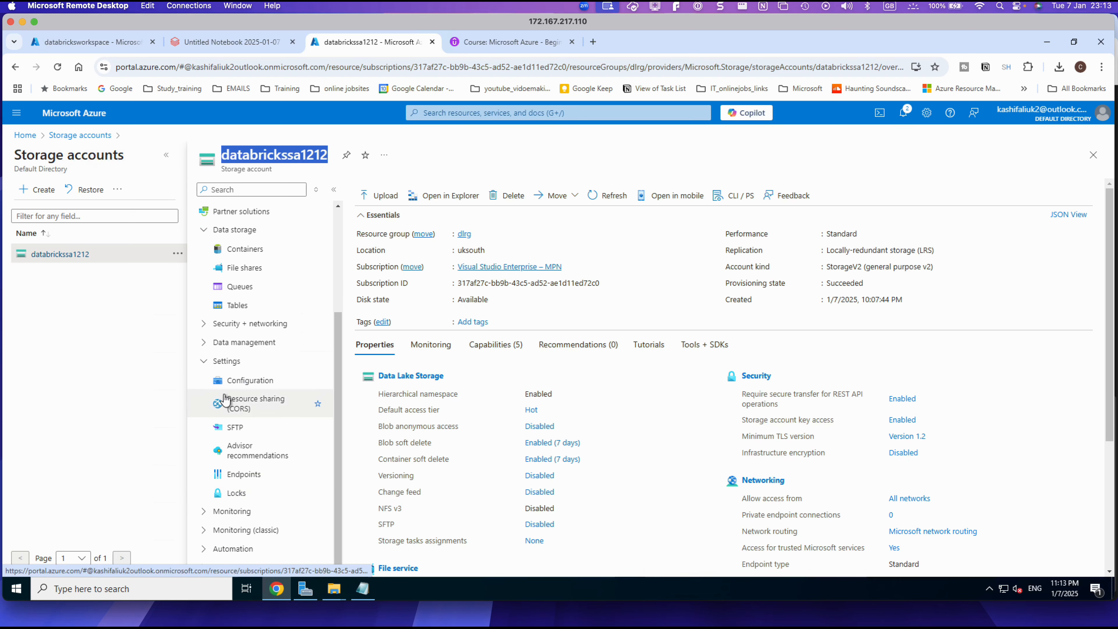
{"action": "left_click", "coordinate": [210, 325]}
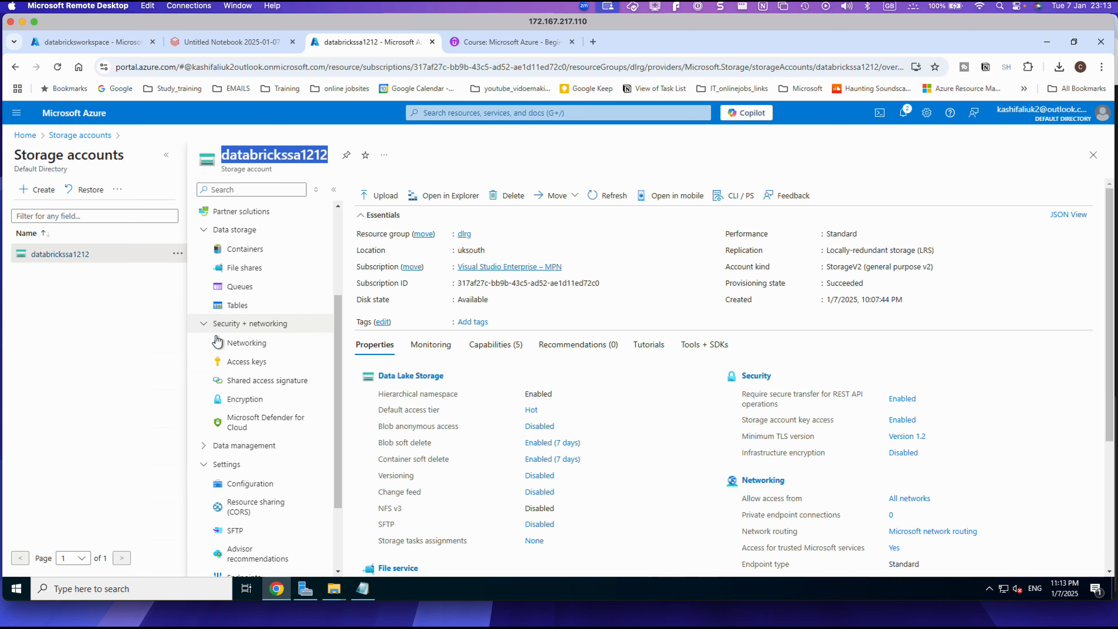
{"action": "left_click", "coordinate": [243, 362]}
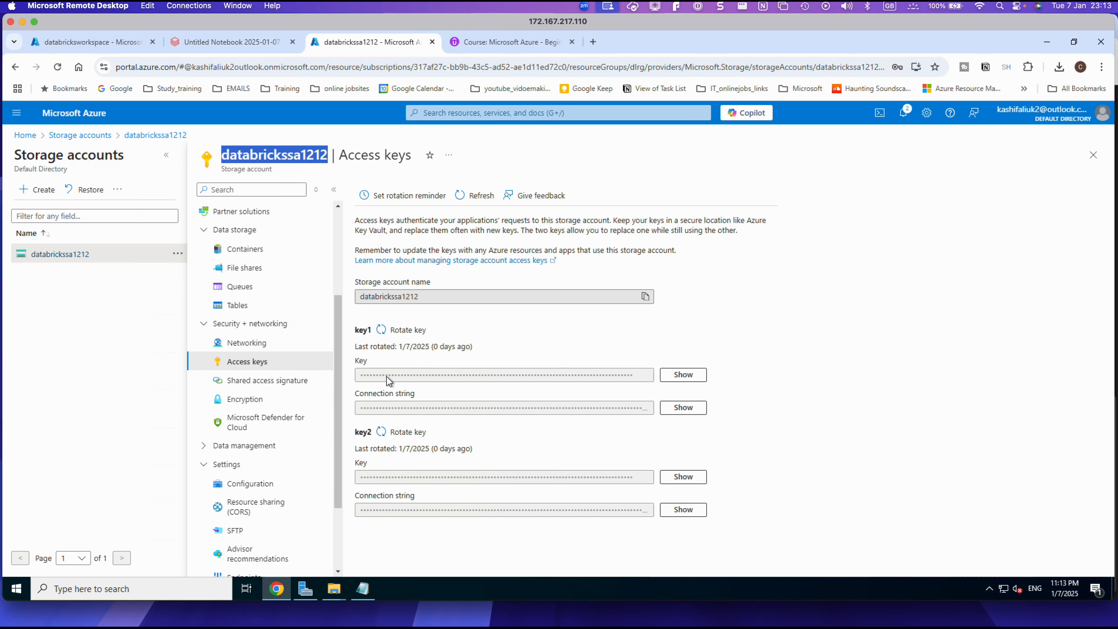
{"action": "left_click", "coordinate": [678, 378]}
{"action": "left_click", "coordinate": [645, 377]}
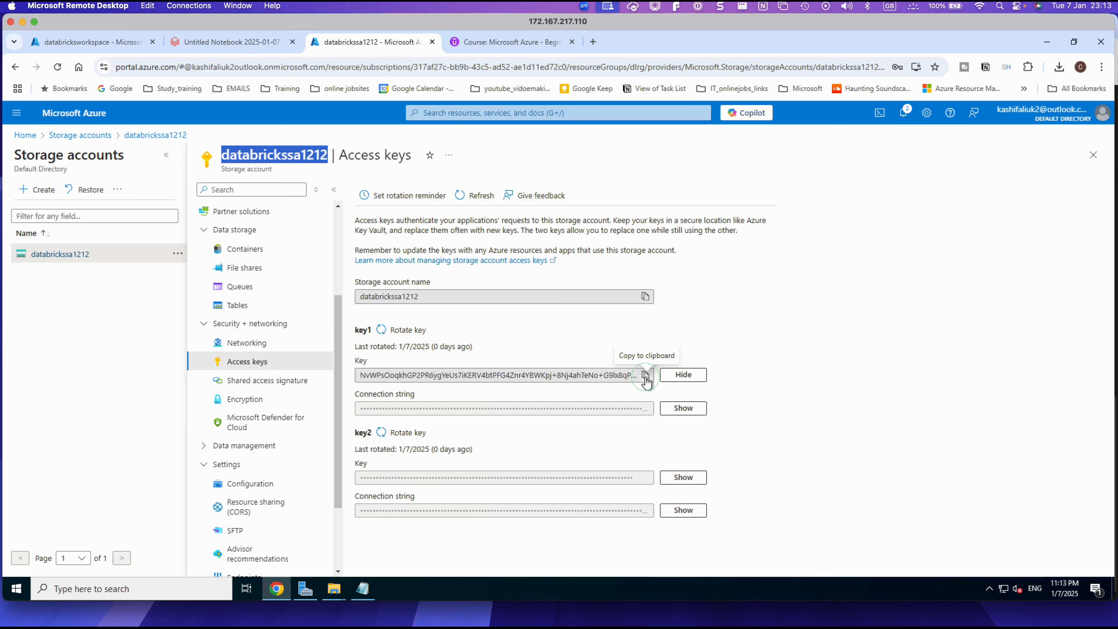
Step: Locate the old account key in the Notepad script and copy the key1 value again from the Azure portal
{"action": "left_click", "coordinate": [364, 589]}
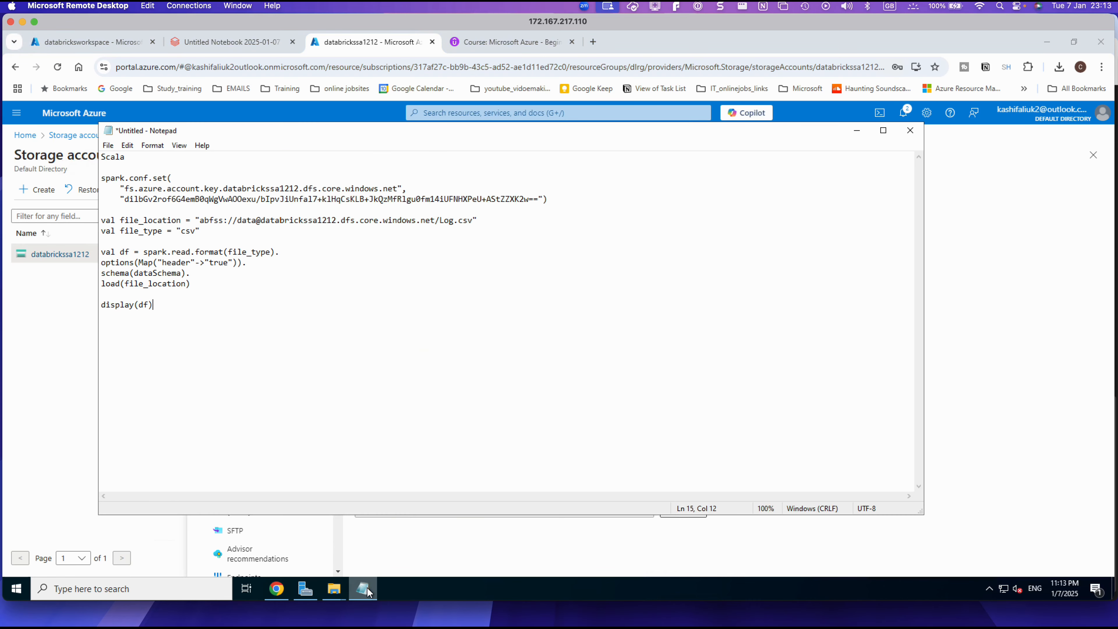
{"action": "left_click_drag", "start_coordinate": [126, 202], "coordinate": [538, 200]}
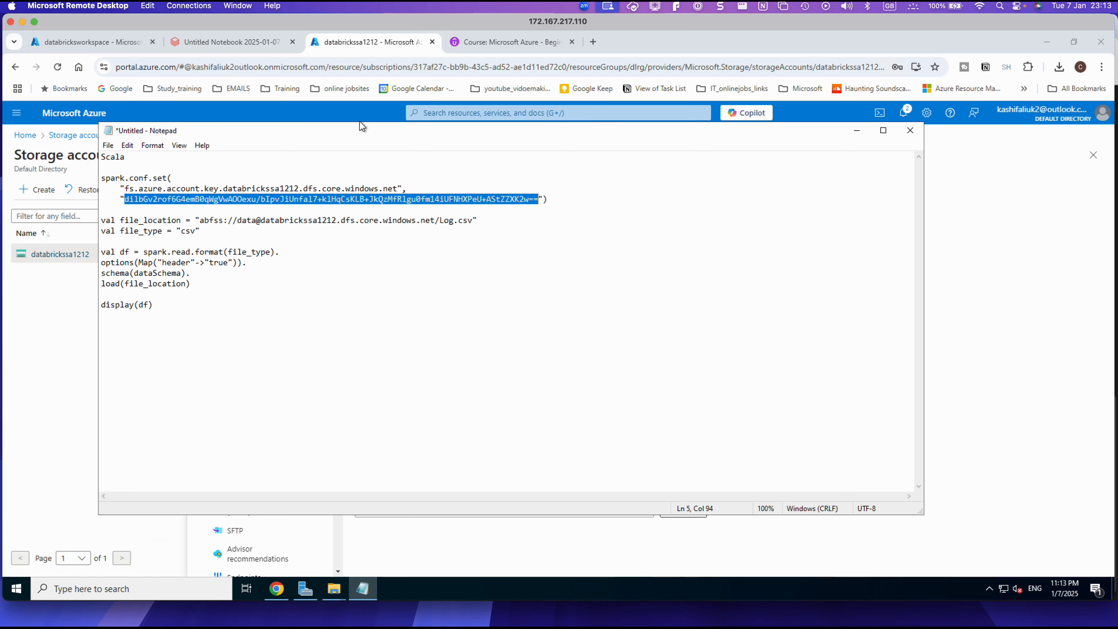
{"action": "left_click", "coordinate": [331, 42]}
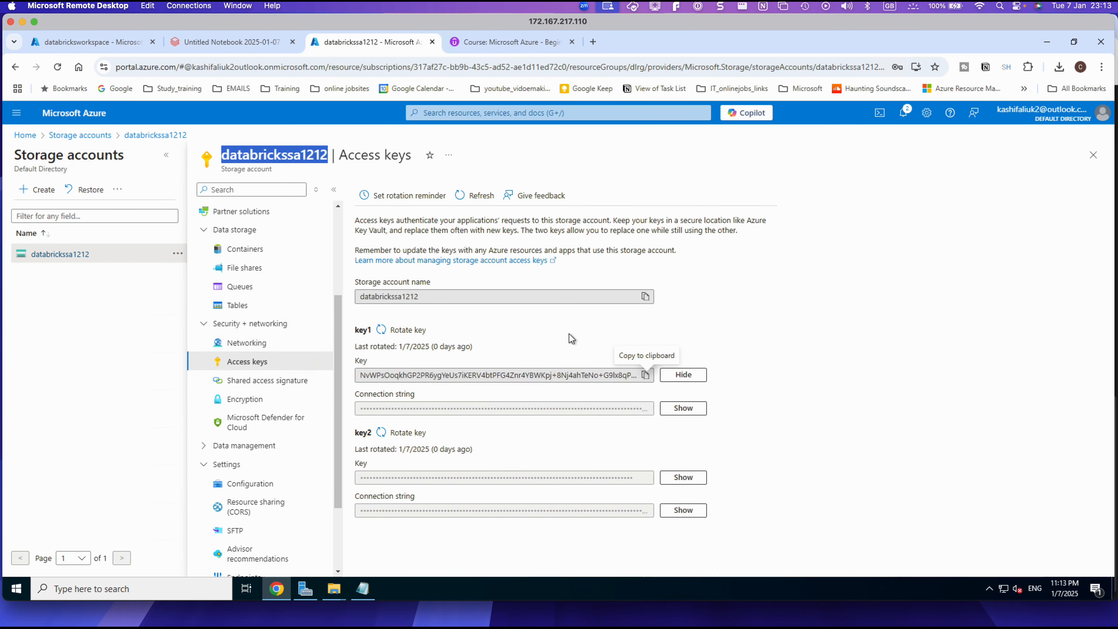
{"action": "left_click", "coordinate": [609, 374]}
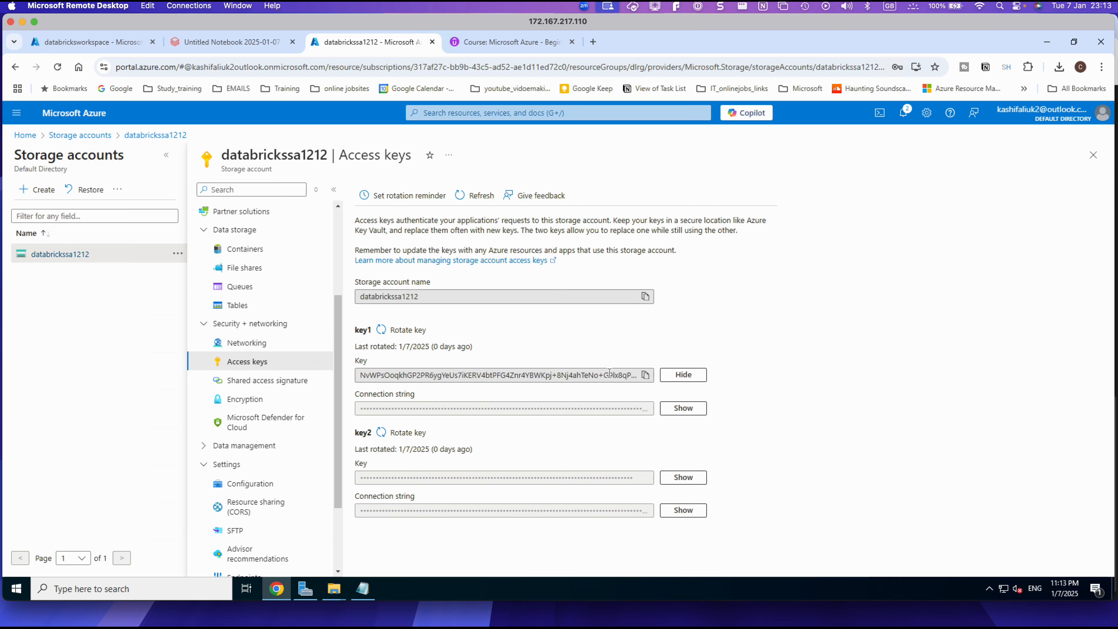
{"action": "left_click", "coordinate": [645, 374]}
Step: Replace the old account key in the Notepad script's spark.conf.set call with the copied access key, leaving no extra copy below the code
{"action": "left_click", "coordinate": [369, 593]}
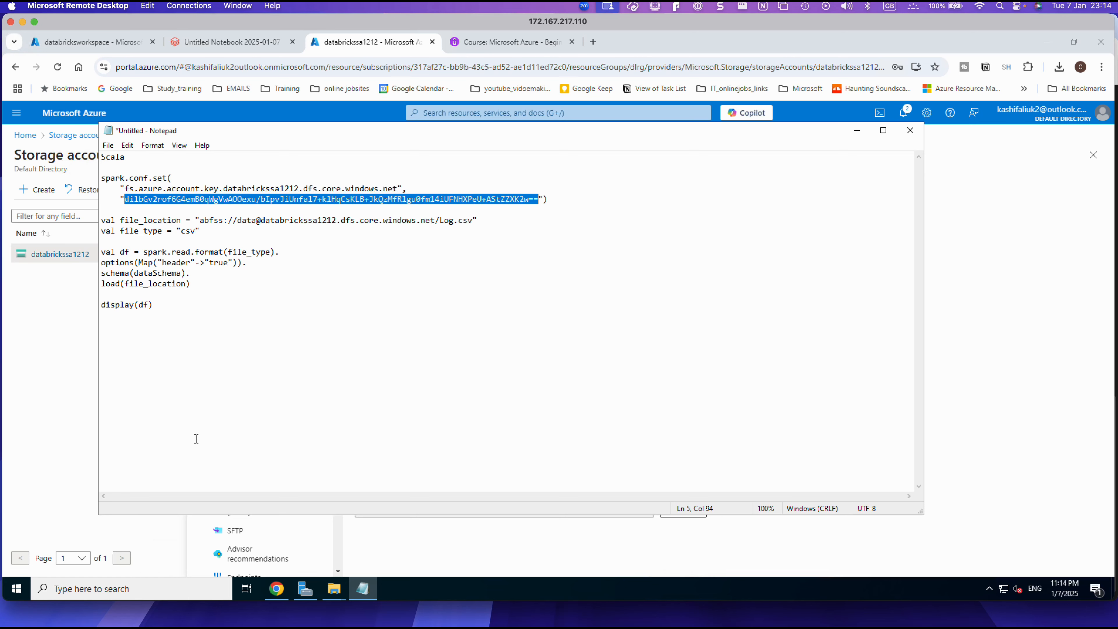
{"action": "left_click", "coordinate": [167, 437]}
{"action": "key", "text": "Return"}
{"action": "key", "text": "ctrl+v"}
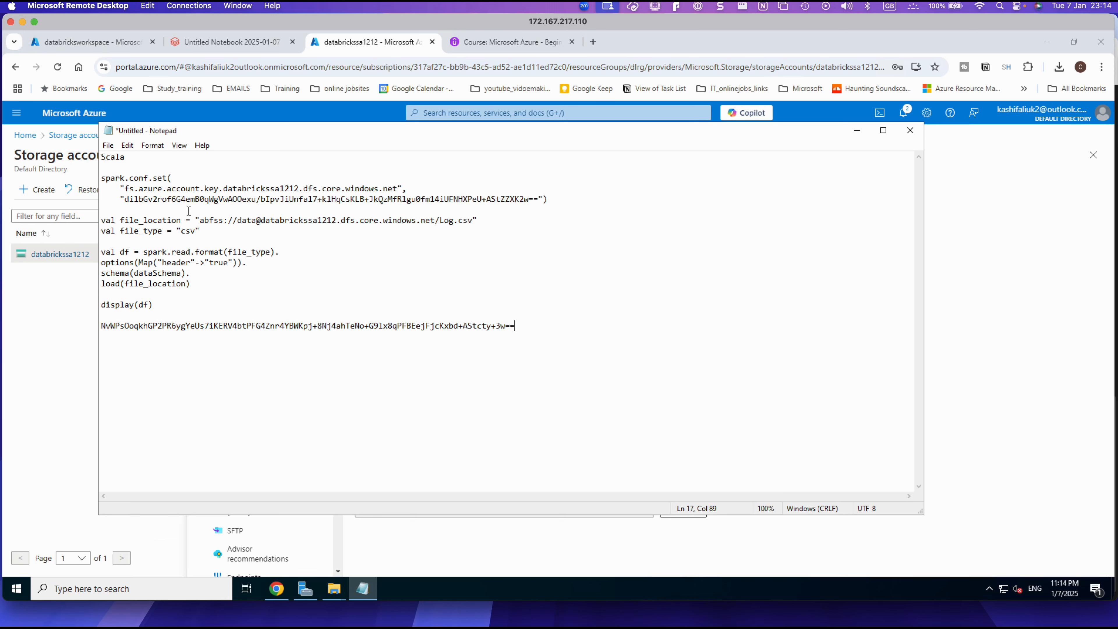
{"action": "left_click_drag", "start_coordinate": [128, 202], "coordinate": [538, 205]}
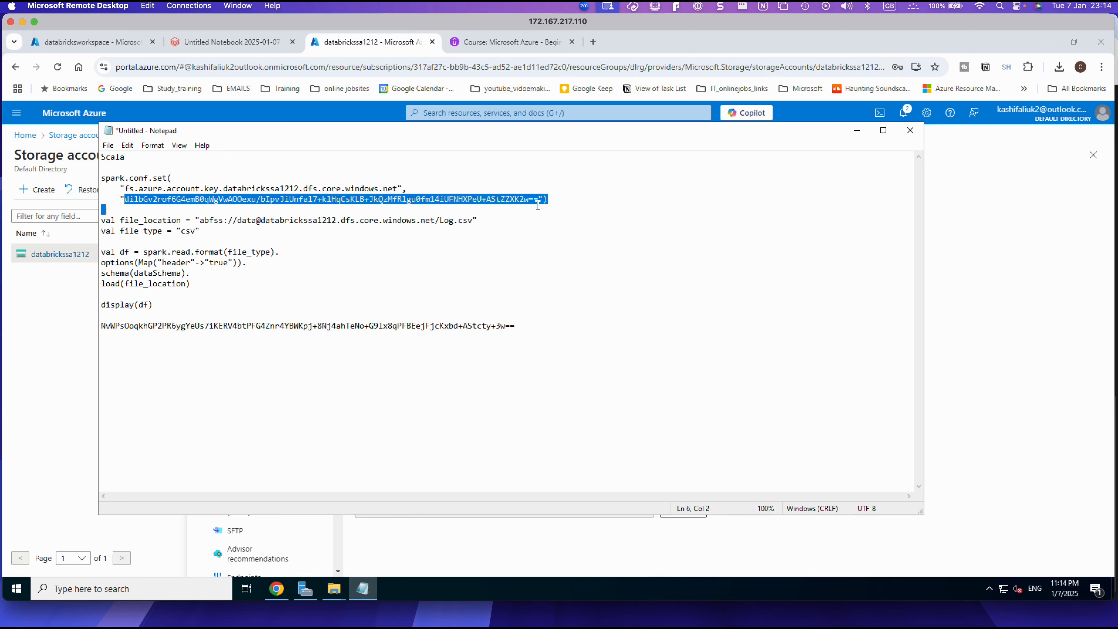
{"action": "left_click_drag", "start_coordinate": [536, 206], "coordinate": [539, 199]}
{"action": "right_click", "coordinate": [510, 202]}
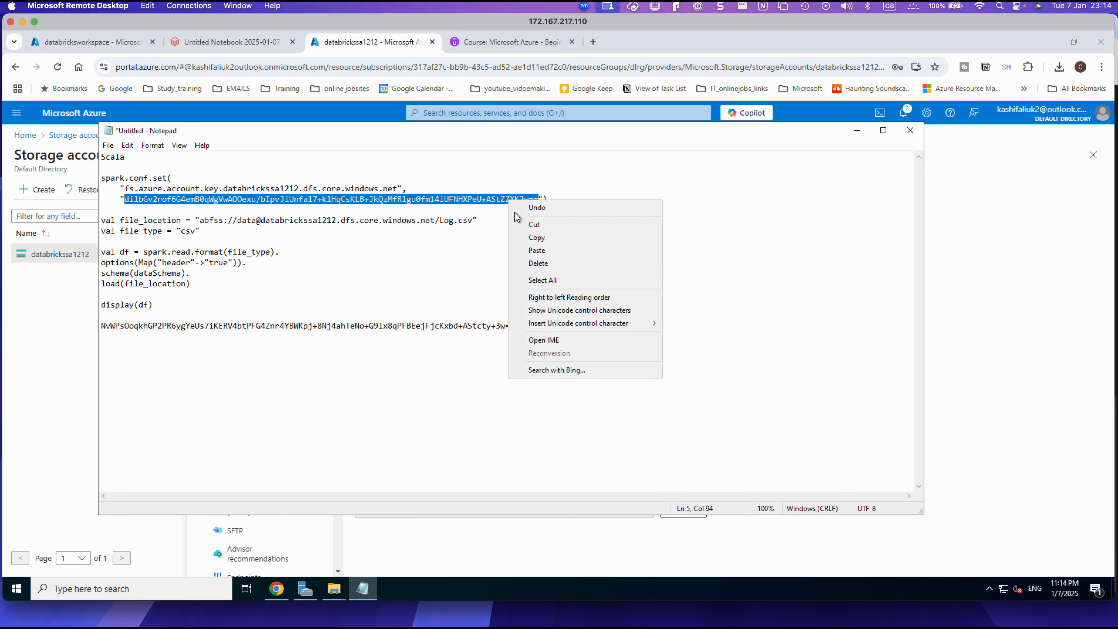
{"action": "left_click", "coordinate": [531, 250]}
{"action": "left_click_drag", "start_coordinate": [521, 325], "coordinate": [101, 345]}
{"action": "key", "text": "BackSpace"}
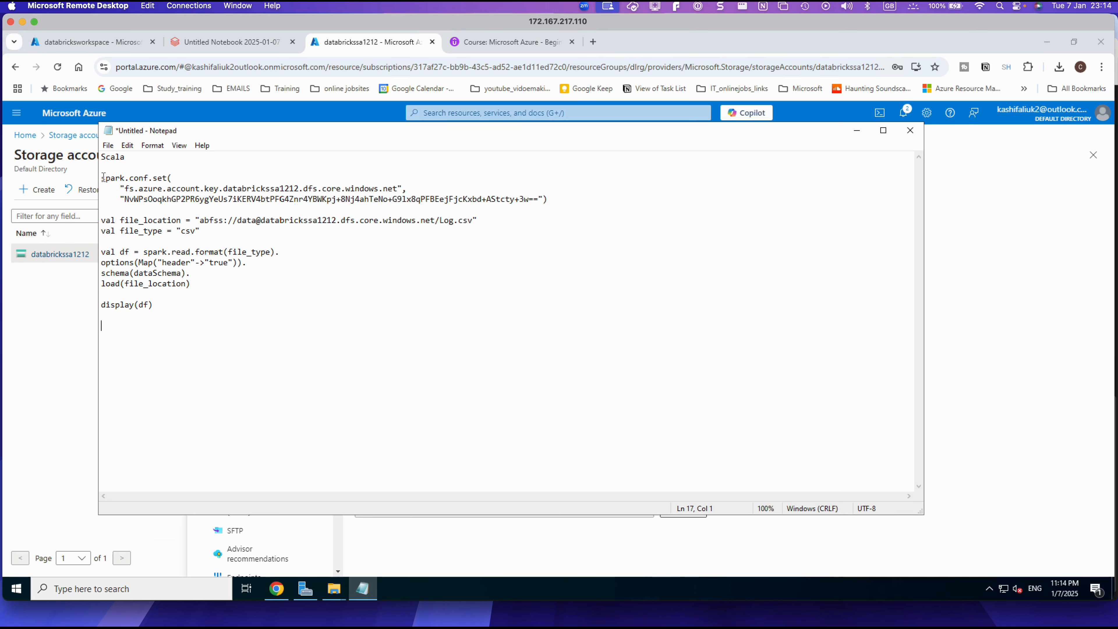
Step: Copy the script from spark.conf.set through display(df), including the storage access key, into the first cell of the Databricks notebook
{"action": "left_click_drag", "start_coordinate": [102, 178], "coordinate": [163, 306]}
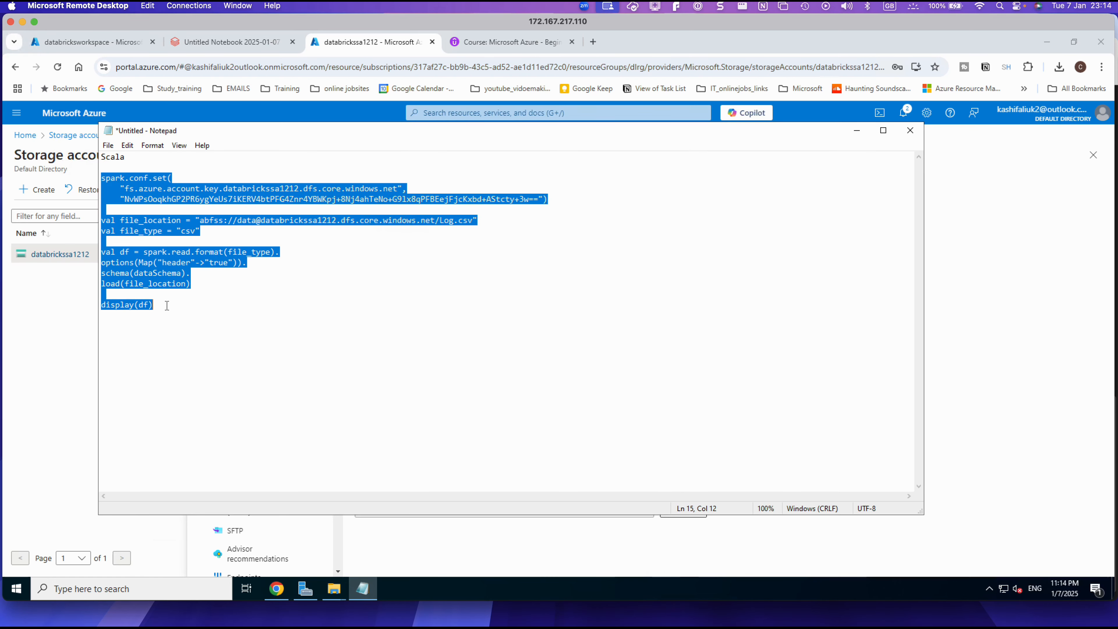
{"action": "right_click", "coordinate": [167, 266]}
{"action": "left_click", "coordinate": [196, 303]}
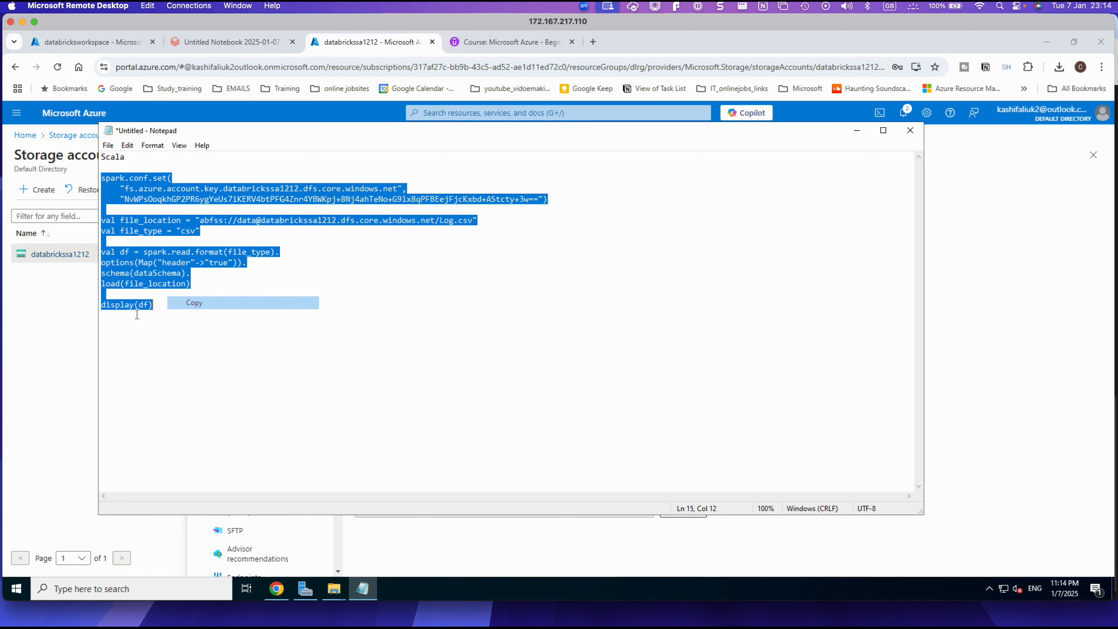
{"action": "left_click", "coordinate": [77, 328]}
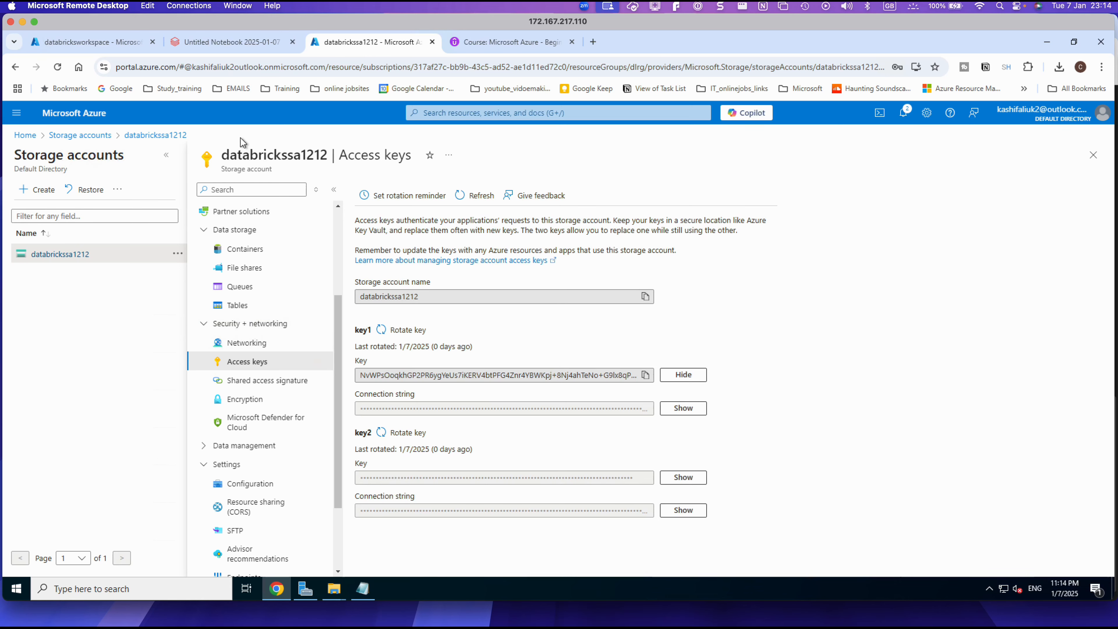
{"action": "left_click", "coordinate": [79, 46]}
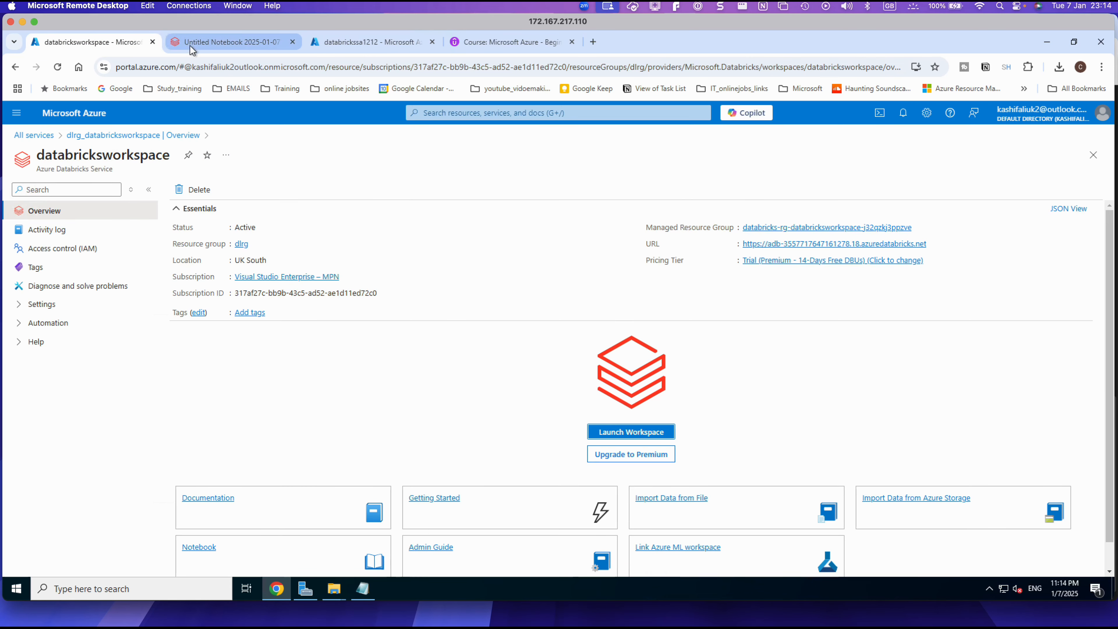
{"action": "left_click", "coordinate": [211, 50]}
{"action": "left_click", "coordinate": [274, 258]}
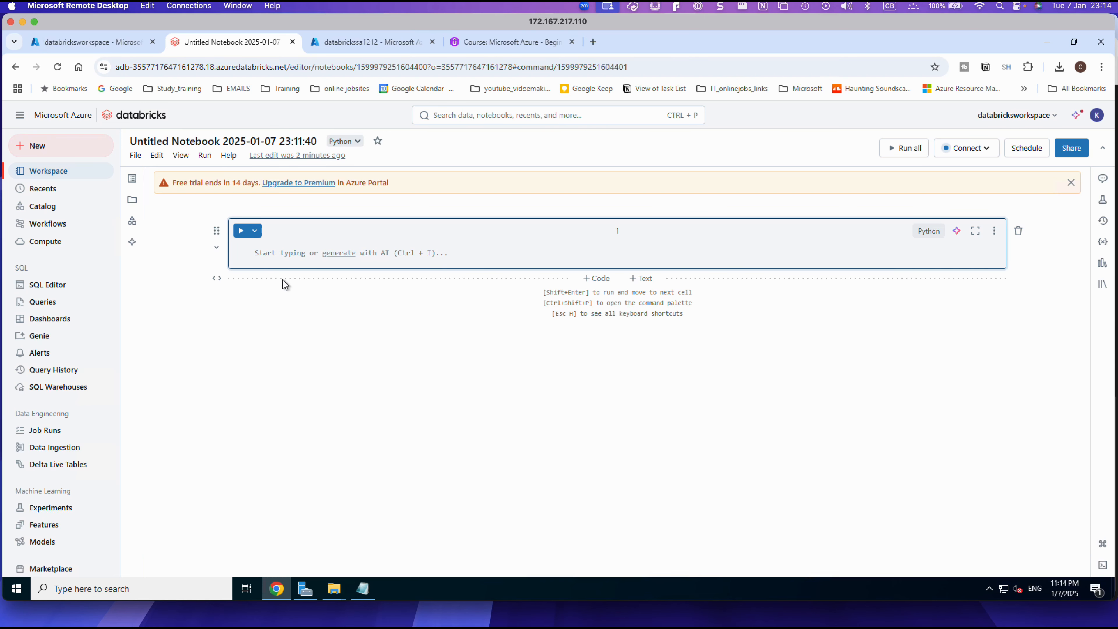
{"action": "key", "text": "ctrl+v"}
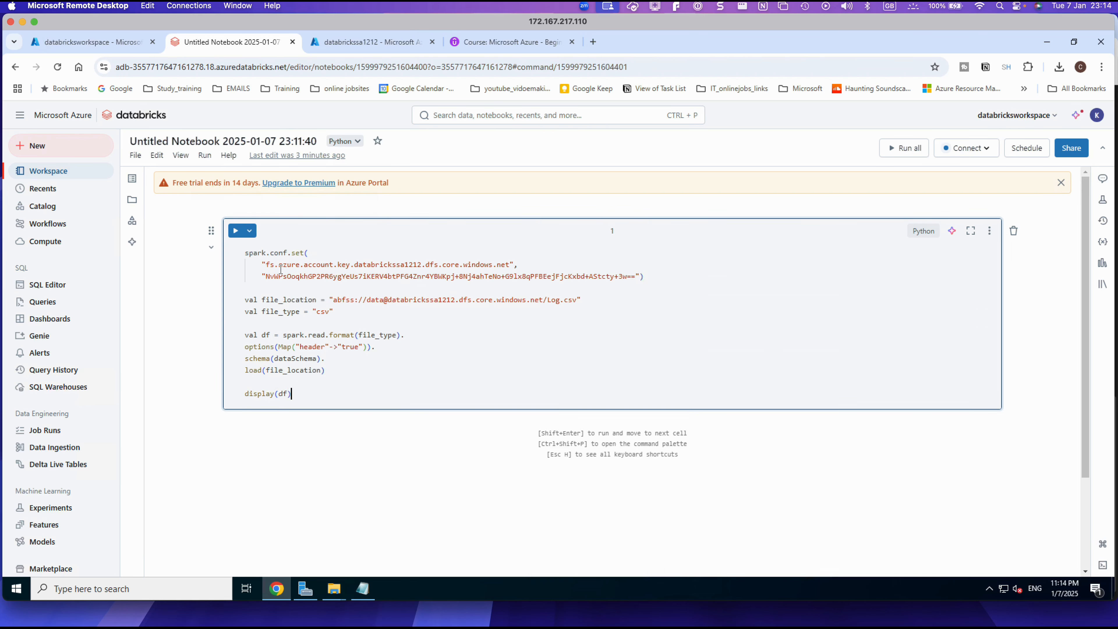
{"action": "left_click", "coordinate": [350, 376]}
{"action": "left_click", "coordinate": [388, 380]}
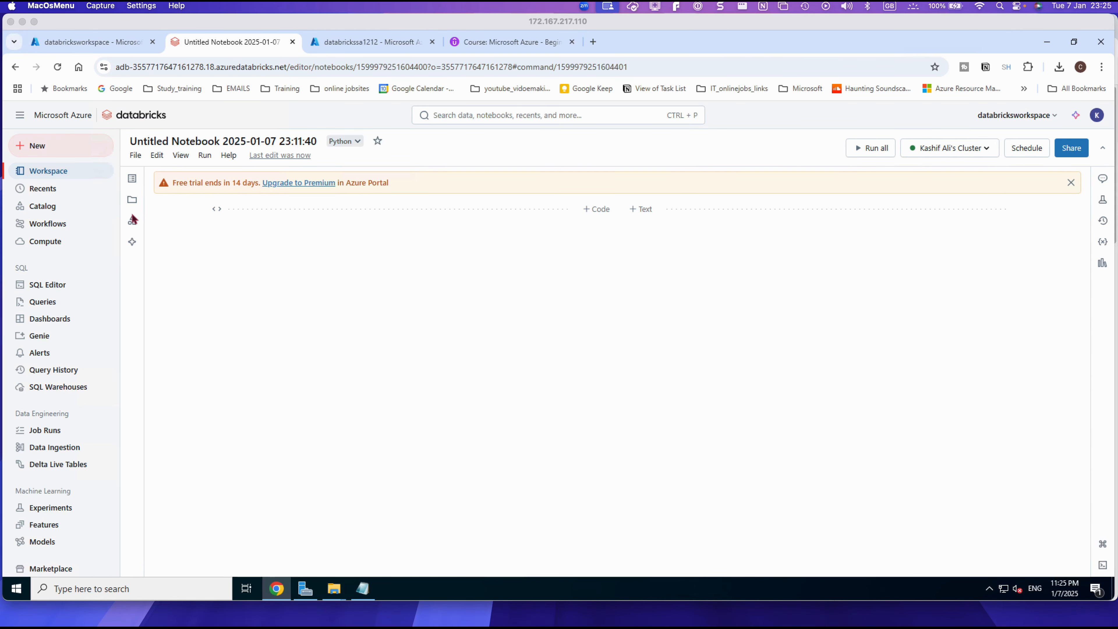
Step: Check the storage account name and access key in the Notepad script, and copy the script from %Scala through display(df)
{"action": "left_click", "coordinate": [365, 589]}
{"action": "left_click", "coordinate": [251, 401]}
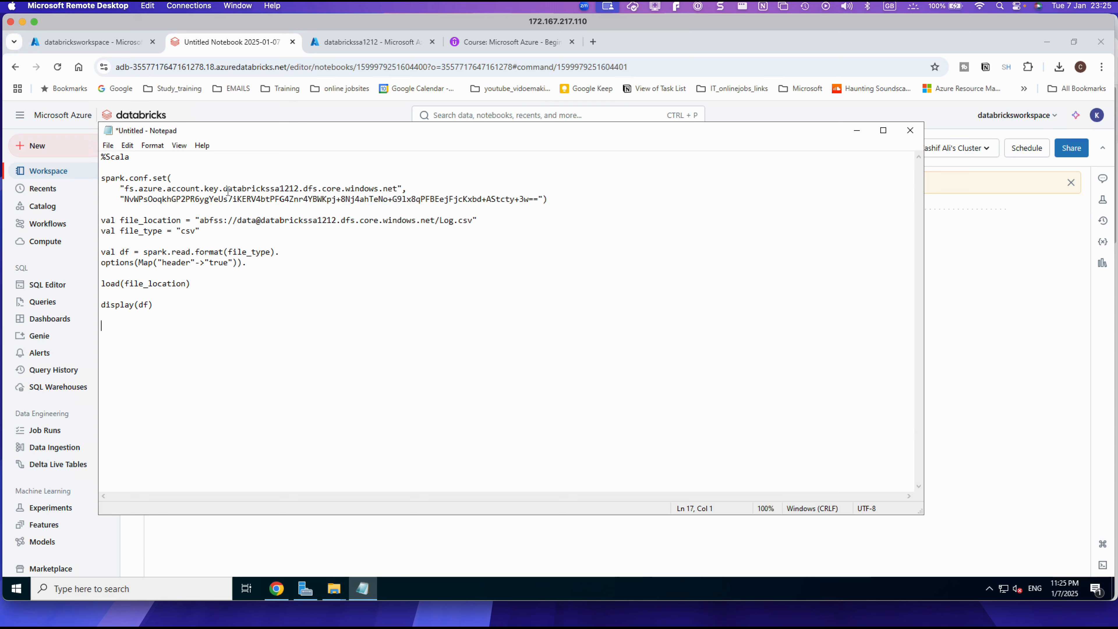
{"action": "left_click_drag", "start_coordinate": [225, 190], "coordinate": [300, 189]}
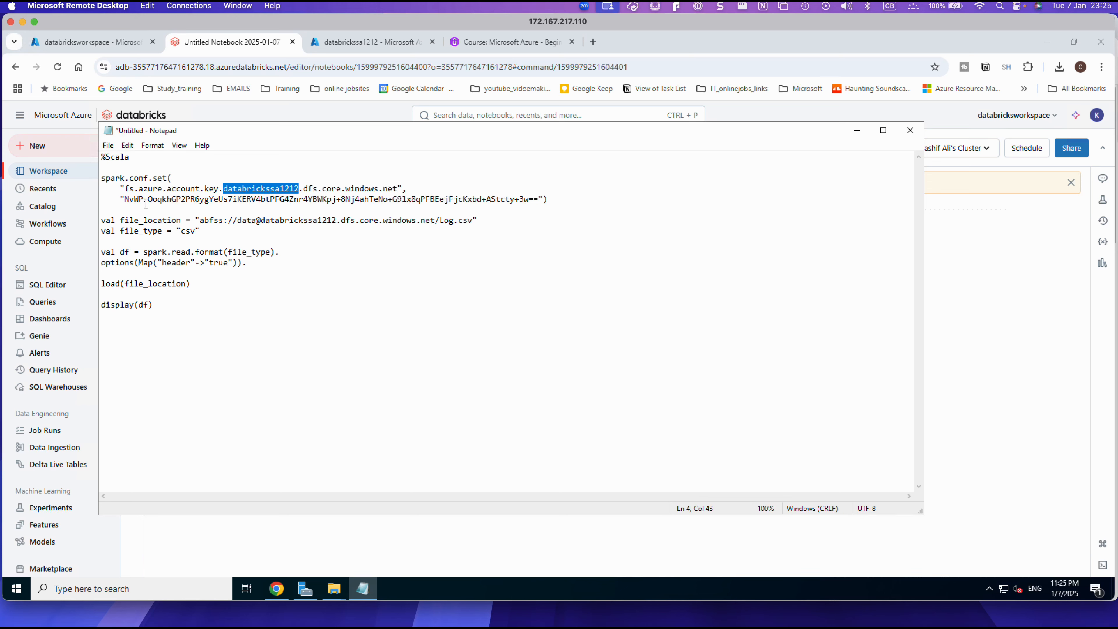
{"action": "left_click_drag", "start_coordinate": [125, 200], "coordinate": [219, 202]}
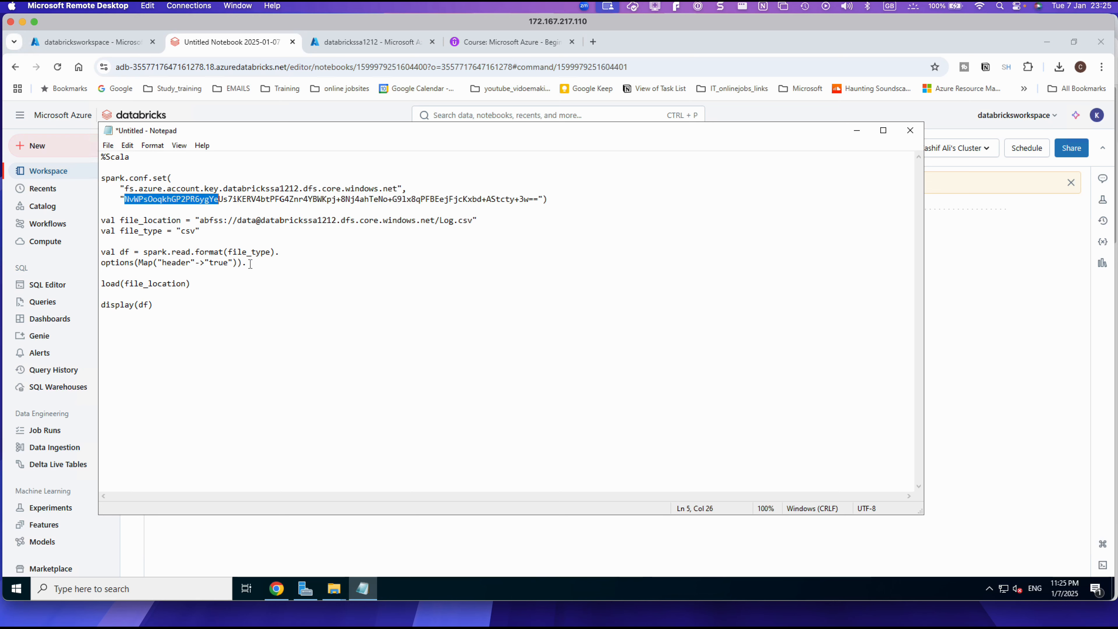
{"action": "left_click", "coordinate": [265, 340]}
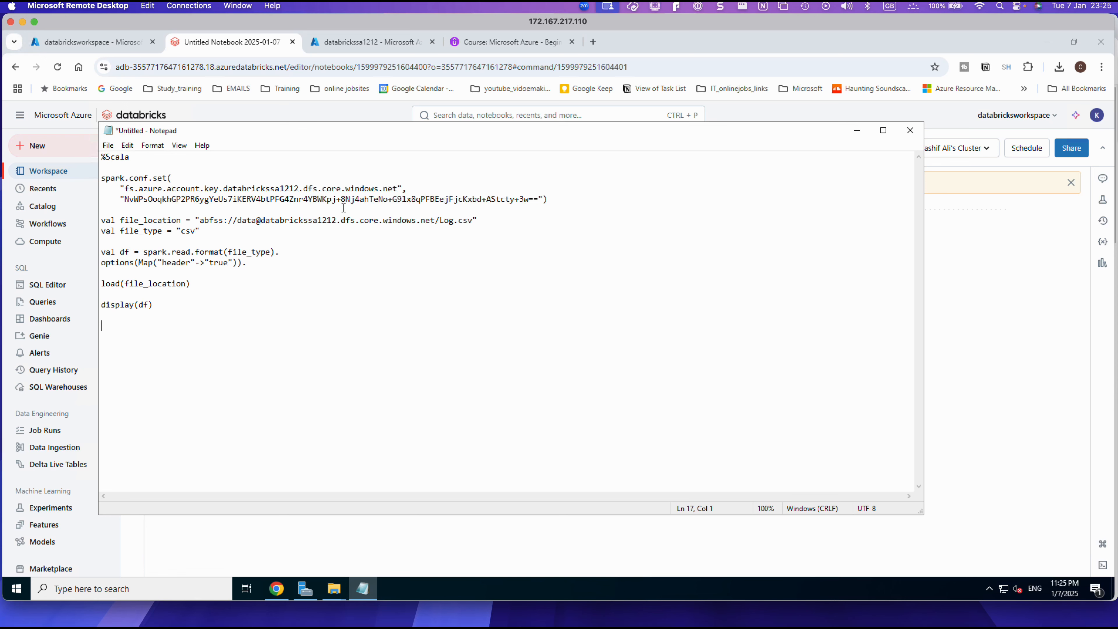
{"action": "left_click_drag", "start_coordinate": [102, 155], "coordinate": [154, 304]}
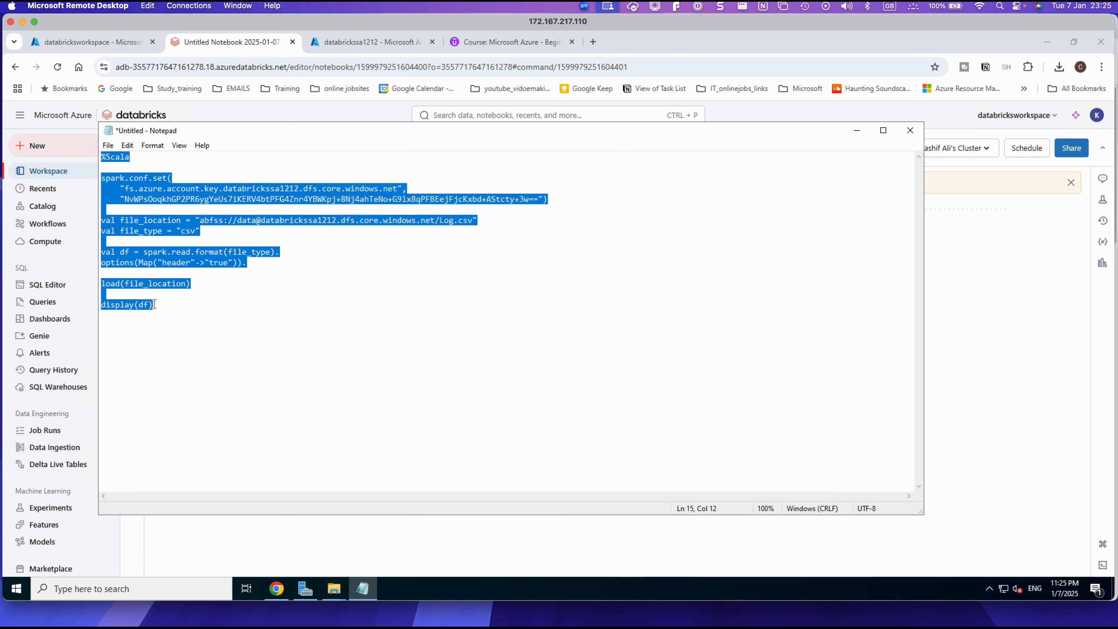
{"action": "right_click", "coordinate": [151, 233]}
{"action": "left_click", "coordinate": [178, 270]}
{"action": "left_click", "coordinate": [207, 544]}
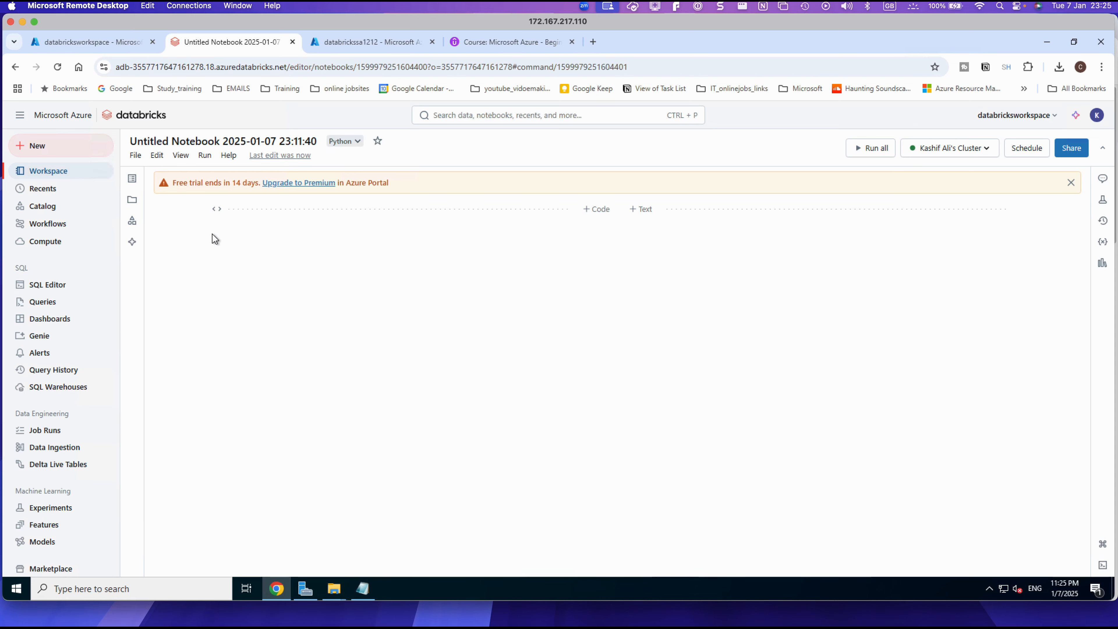
Step: Run the copied Scala script, including the storage access key, in a new Databricks notebook
{"action": "left_click", "coordinate": [37, 146]}
{"action": "left_click", "coordinate": [148, 182]}
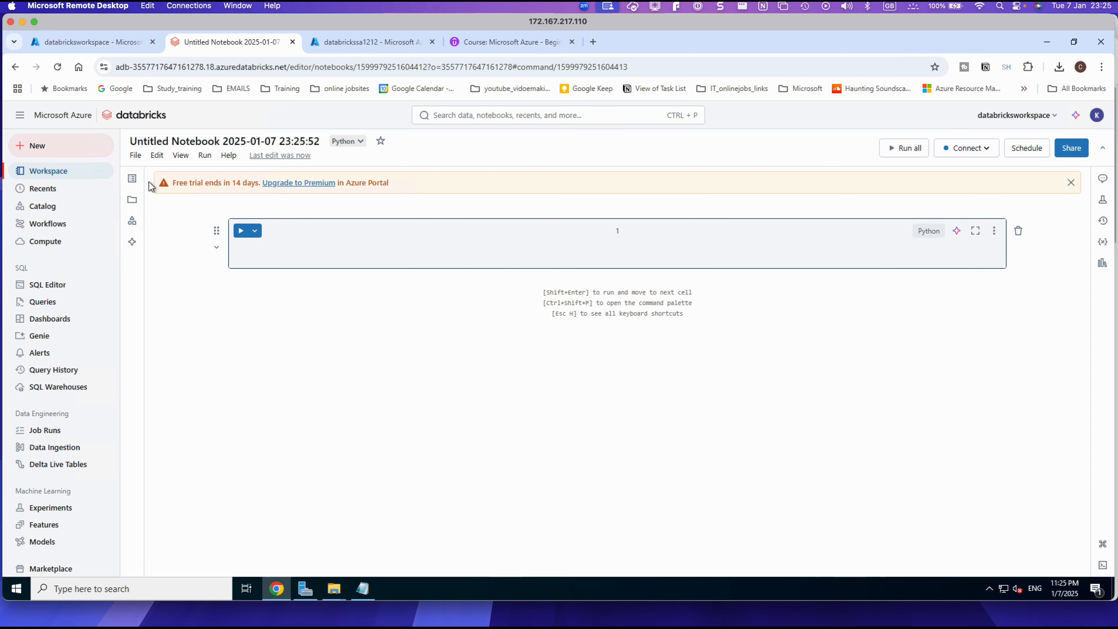
{"action": "left_click", "coordinate": [262, 255]}
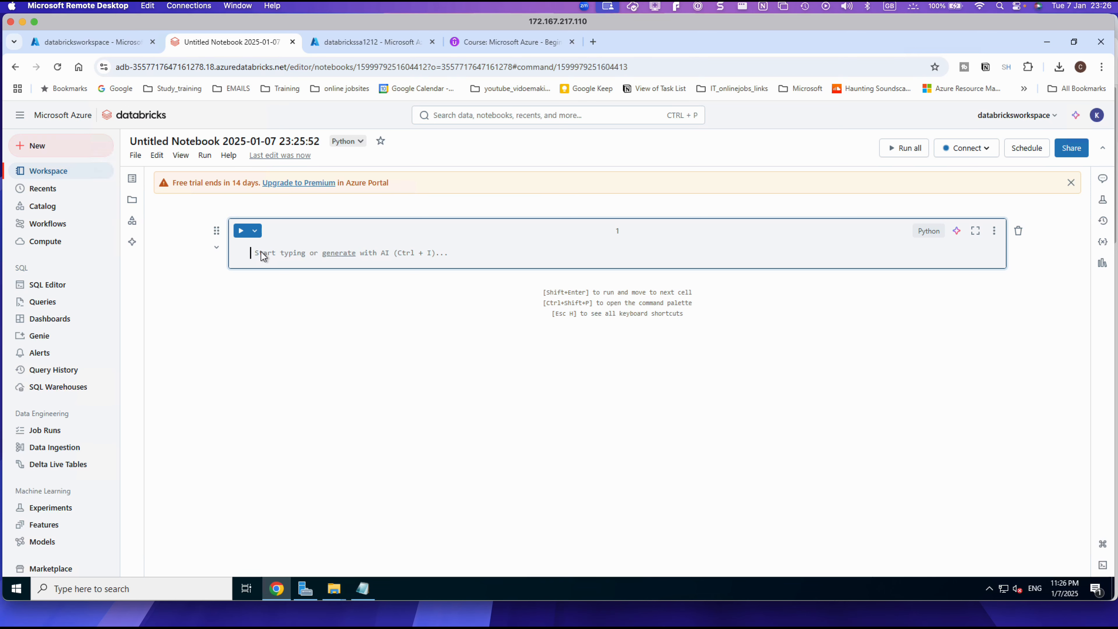
{"action": "key", "text": "ctrl+v"}
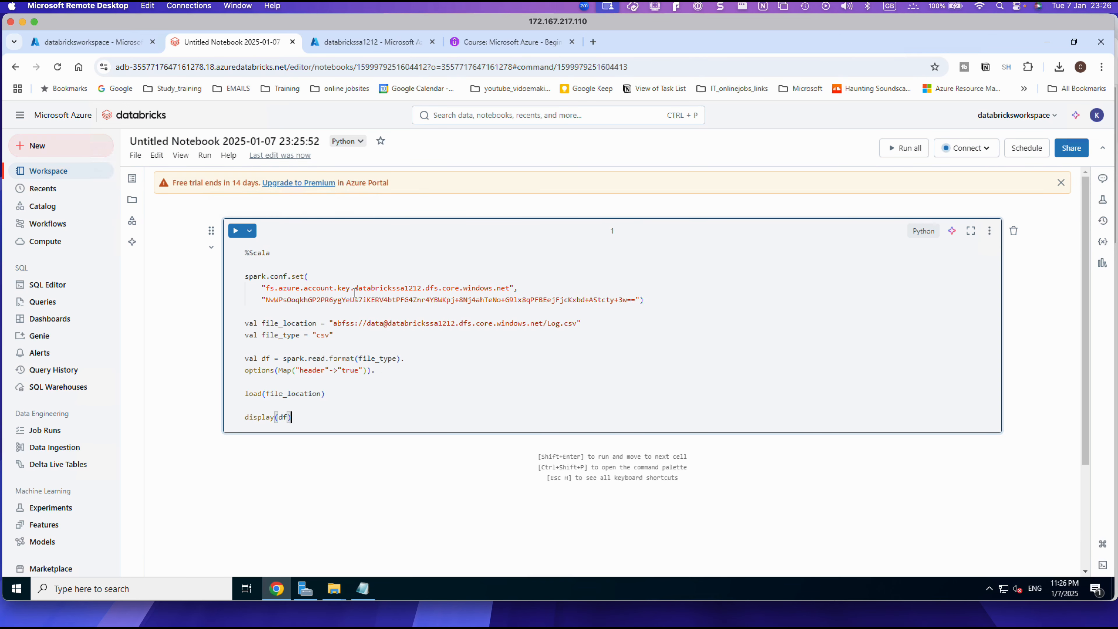
{"action": "left_click", "coordinate": [236, 231]}
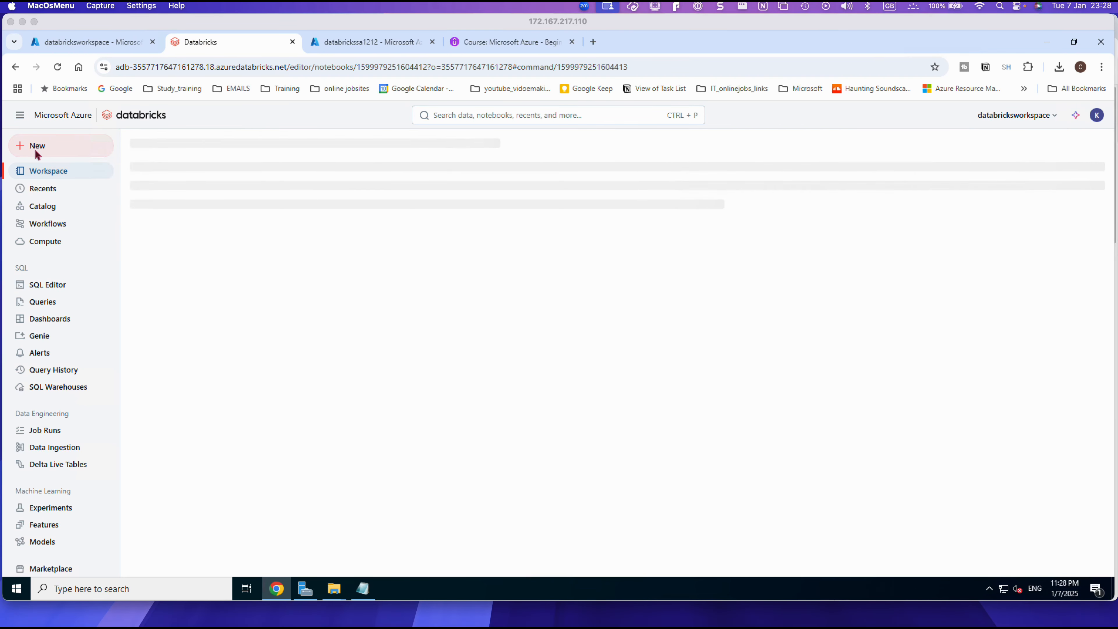
Step: Create another notebook and run the pasted script, including the access key, with load(file_location) directly below the options line
{"action": "left_click", "coordinate": [36, 152]}
{"action": "left_click", "coordinate": [37, 150]}
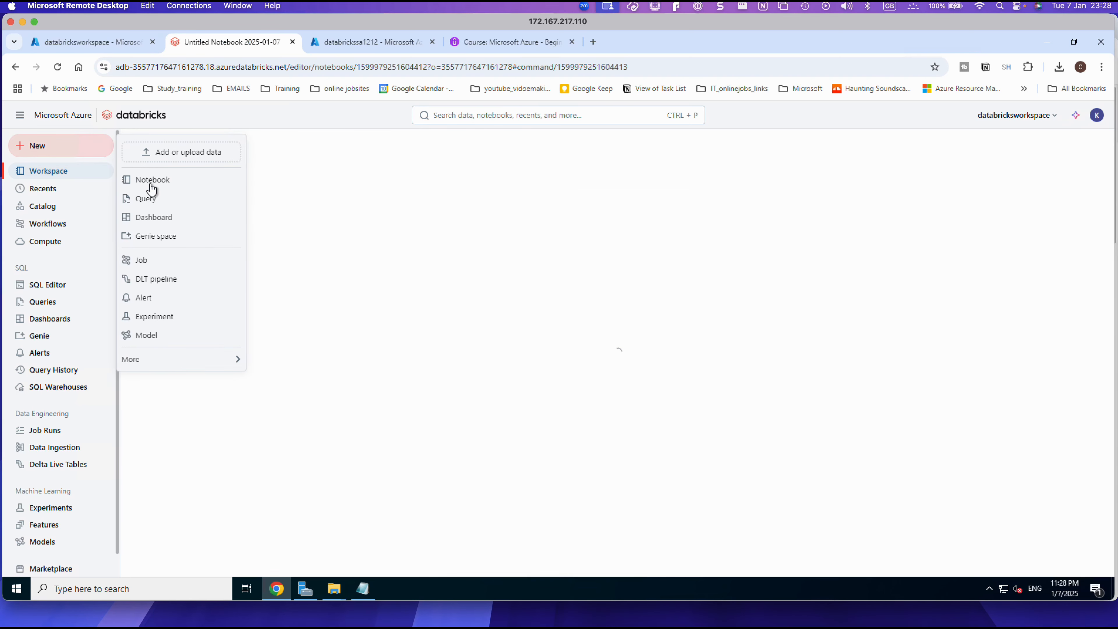
{"action": "left_click", "coordinate": [151, 184]}
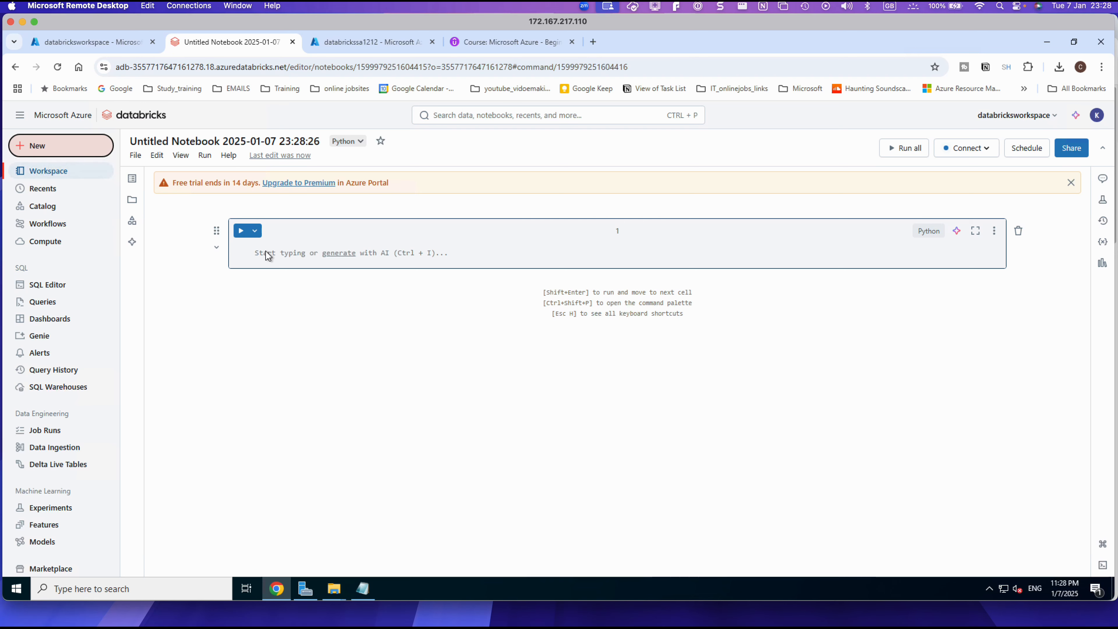
{"action": "left_click", "coordinate": [276, 254]}
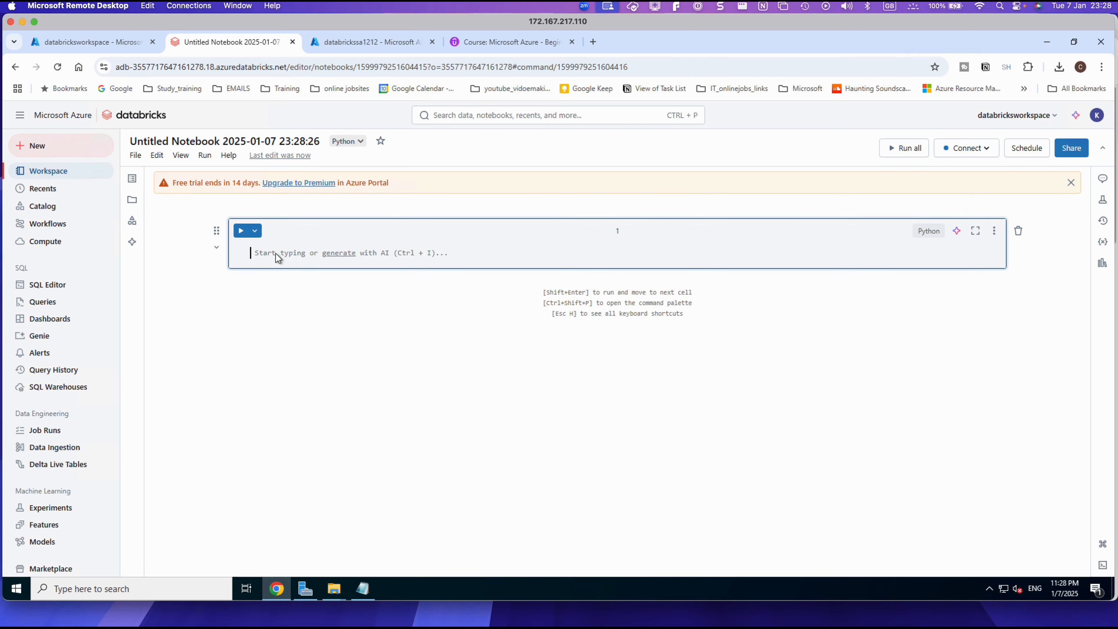
{"action": "key", "text": "ctrl+v"}
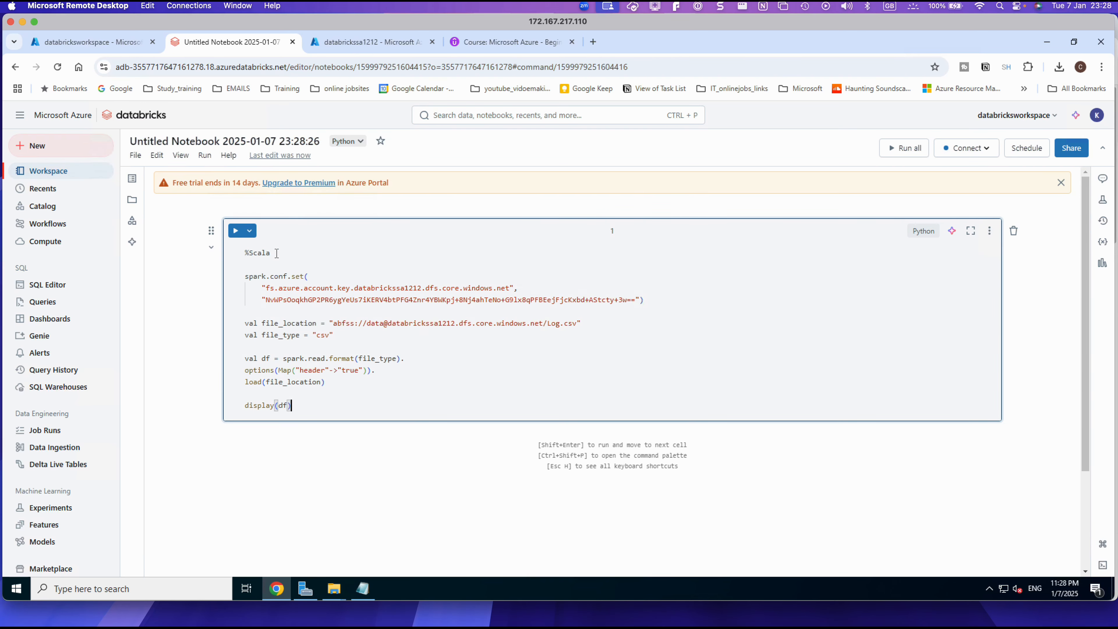
{"action": "left_click", "coordinate": [233, 236]}
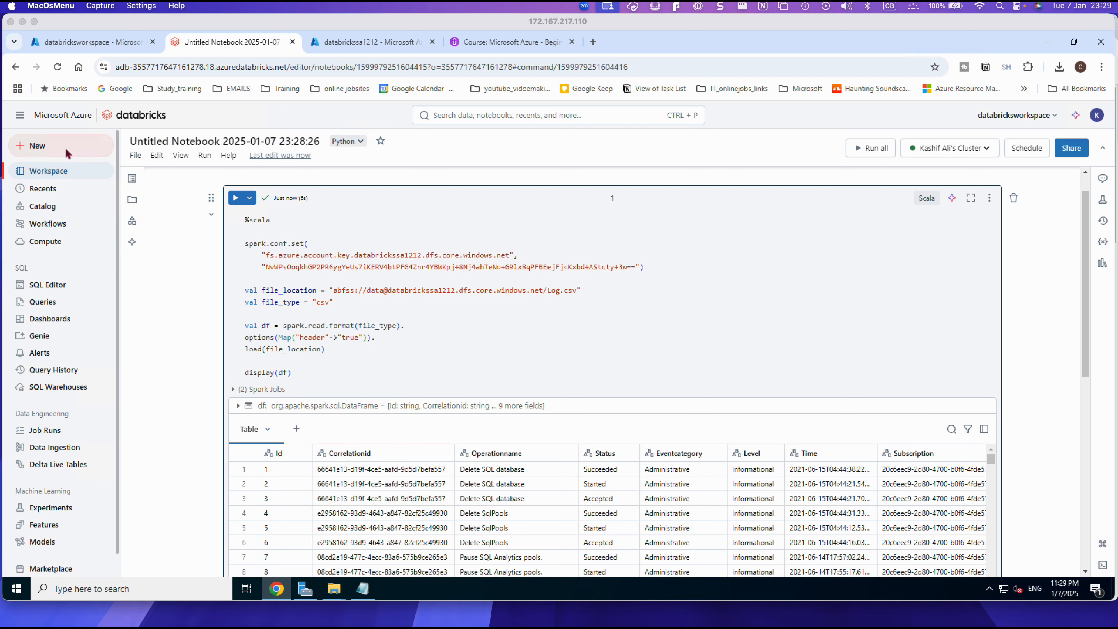
Step: Run the lowercase %scala version of the script, including the storage access key, in a fresh notebook and review the Log.csv table output
{"action": "left_click", "coordinate": [45, 151]}
{"action": "left_click", "coordinate": [142, 179]}
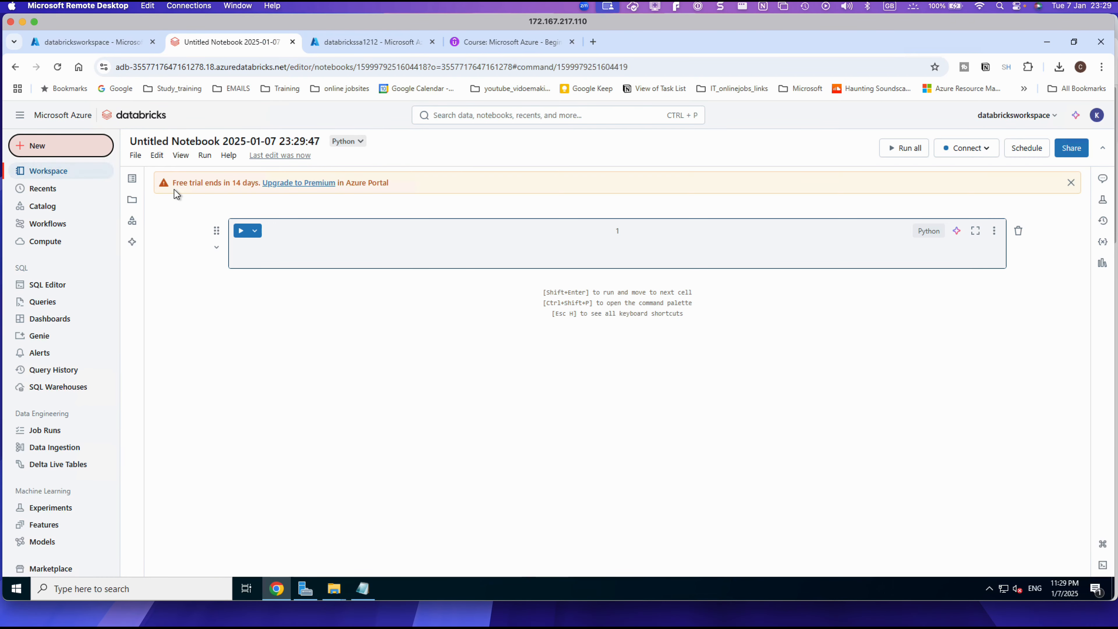
{"action": "left_click", "coordinate": [272, 253]}
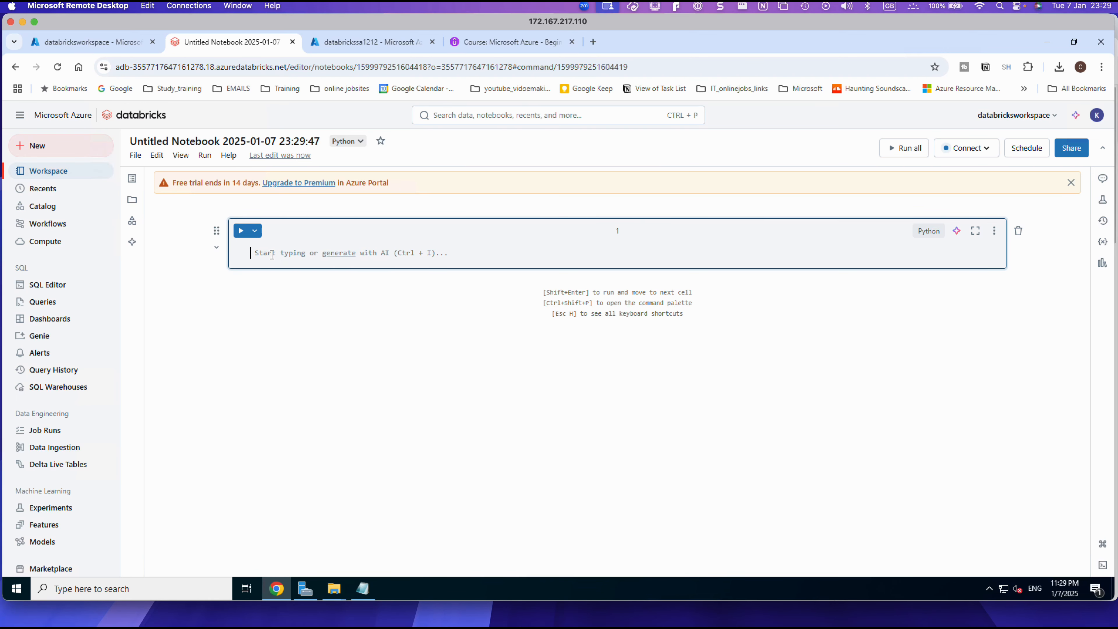
{"action": "key", "text": "ctrl+v"}
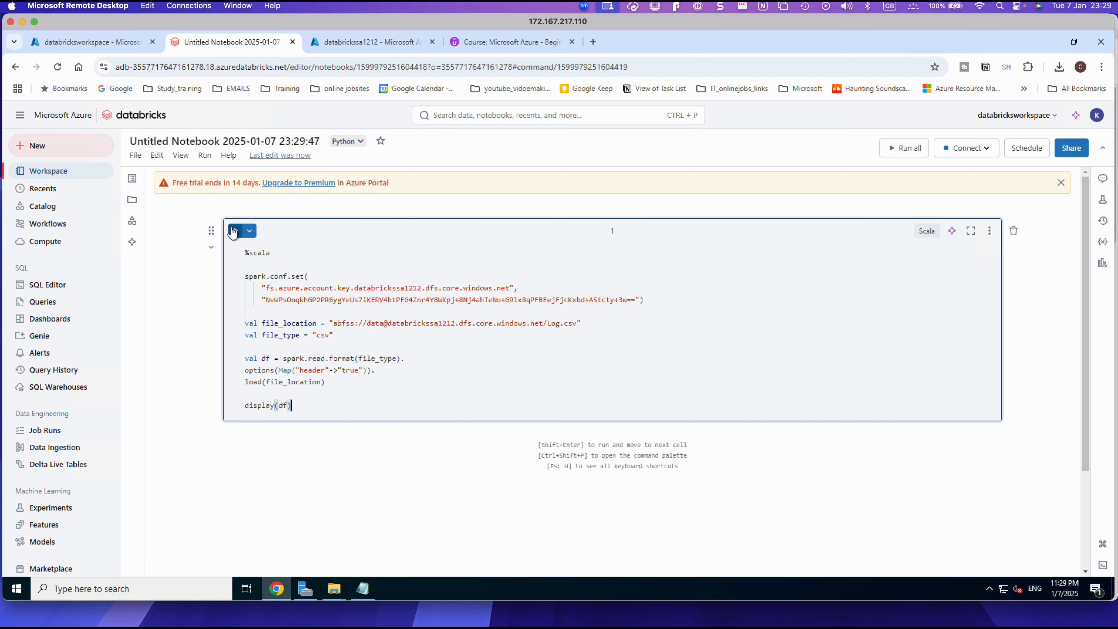
{"action": "left_click", "coordinate": [234, 231]}
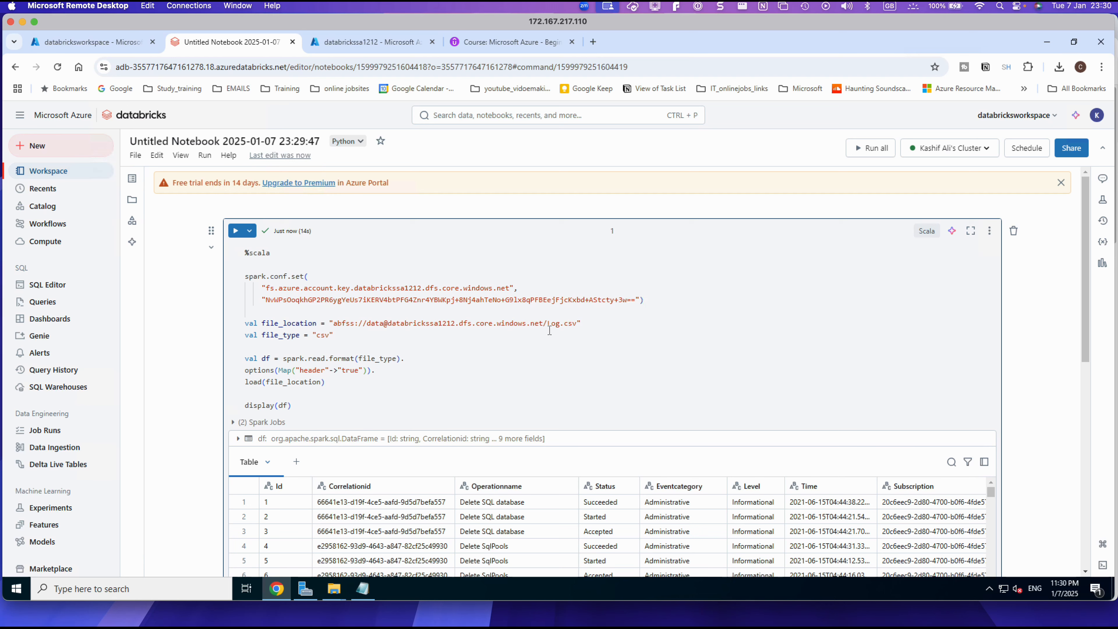
{"action": "left_click_drag", "start_coordinate": [547, 324], "coordinate": [559, 324]}
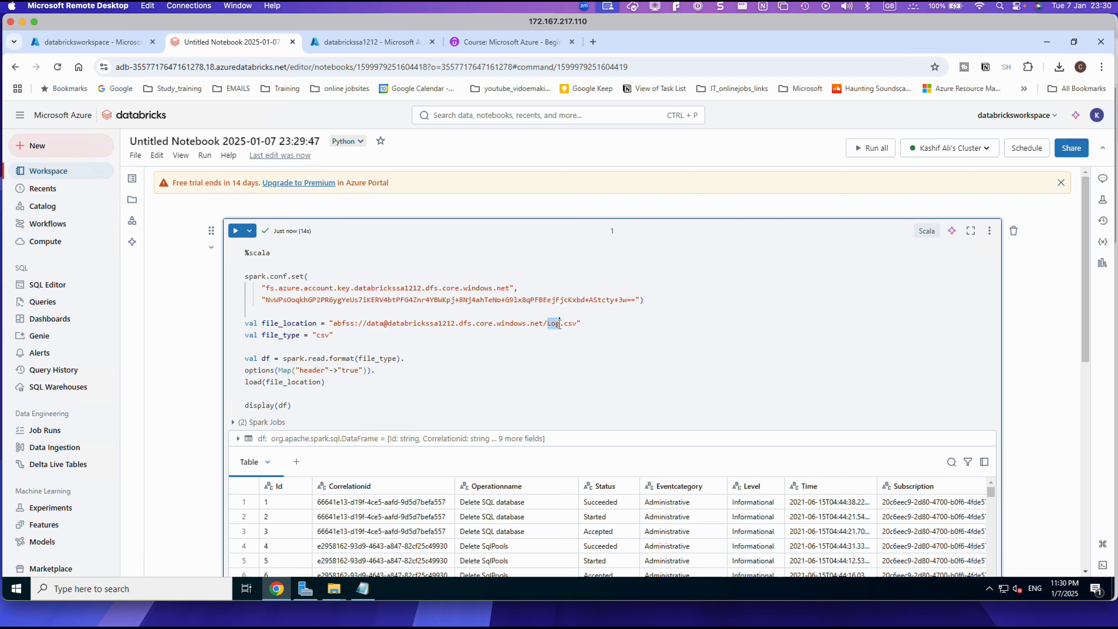
{"action": "left_click", "coordinate": [557, 346]}
{"action": "scroll", "coordinate": [561, 476], "scroll_direction": "down", "scroll_amount": 4}
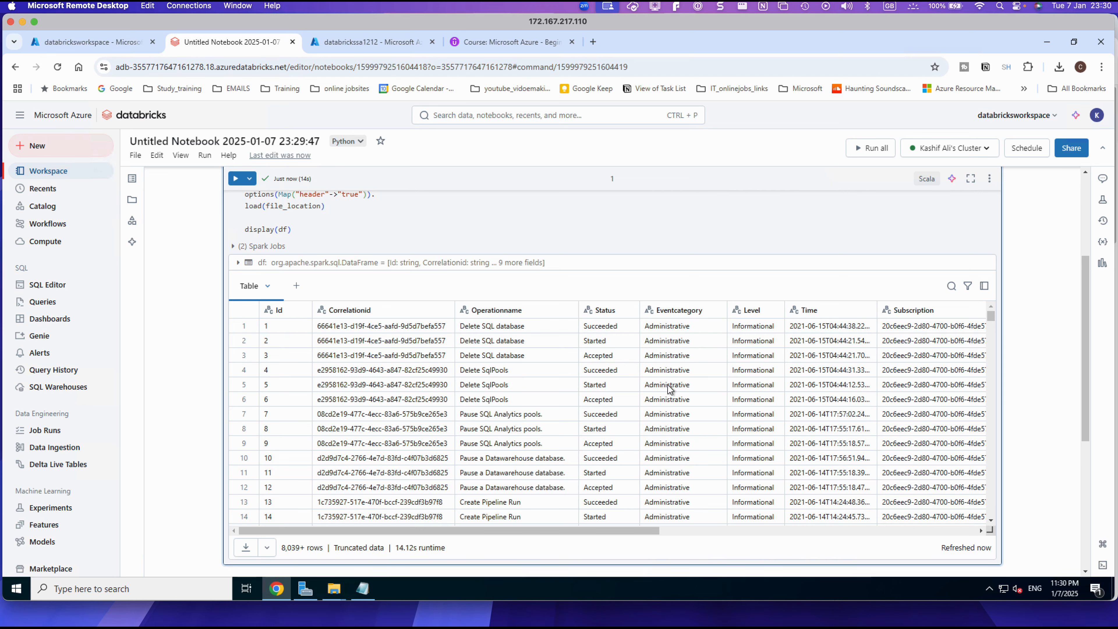
{"action": "scroll", "coordinate": [550, 447], "scroll_direction": "up", "scroll_amount": 4}
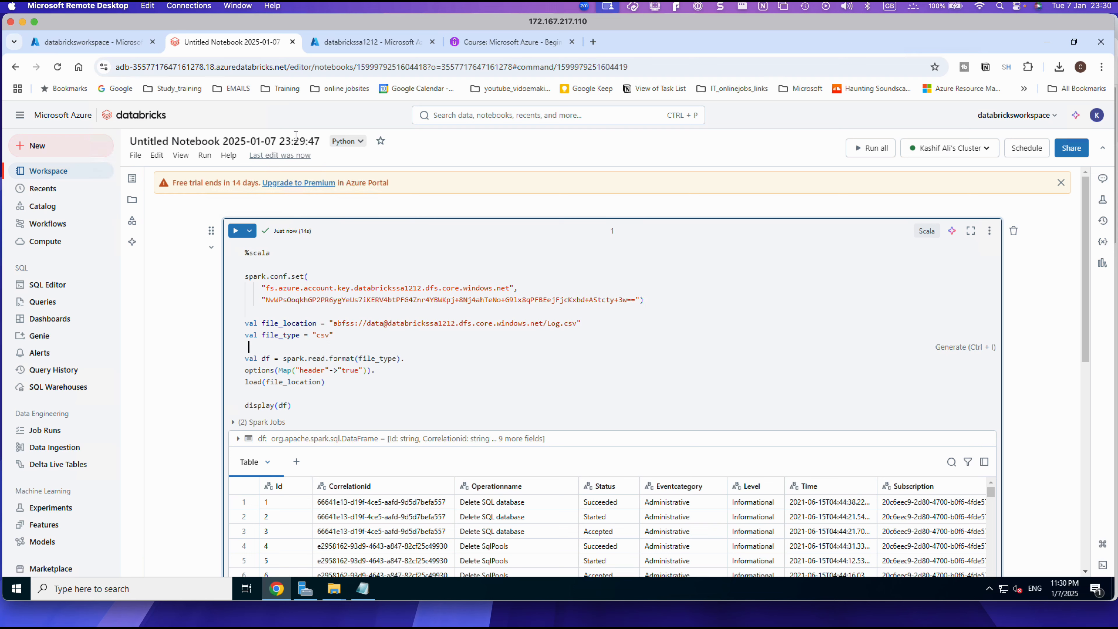
Step: Switch to the Azure portal and open the resource group of the databrickssa1212 storage account from its overview
{"action": "left_click", "coordinate": [329, 46]}
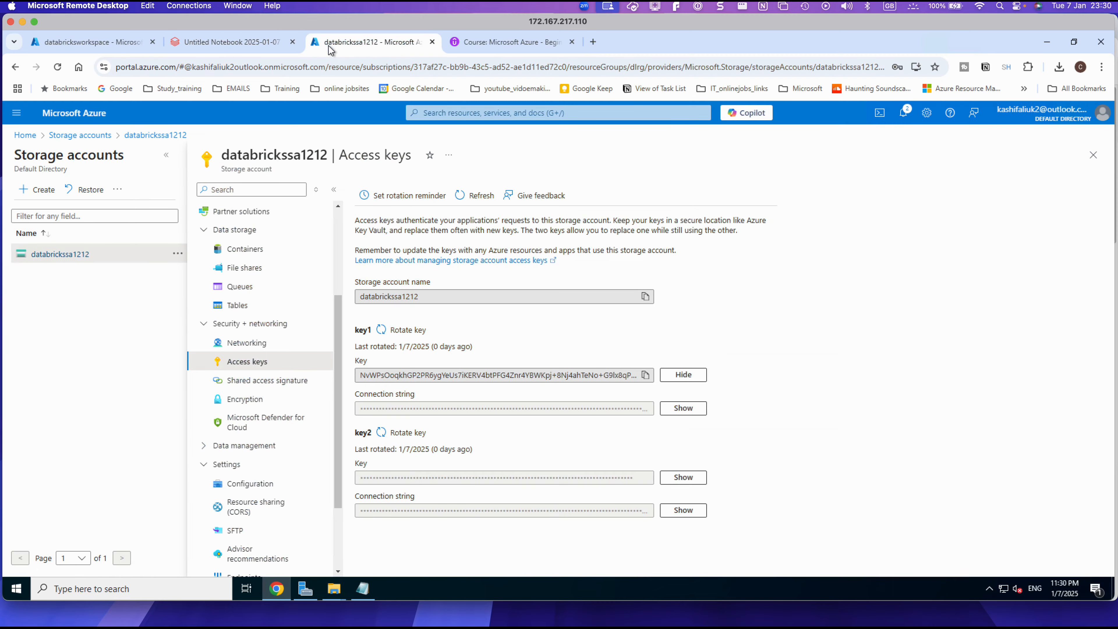
{"action": "left_click", "coordinate": [89, 136]}
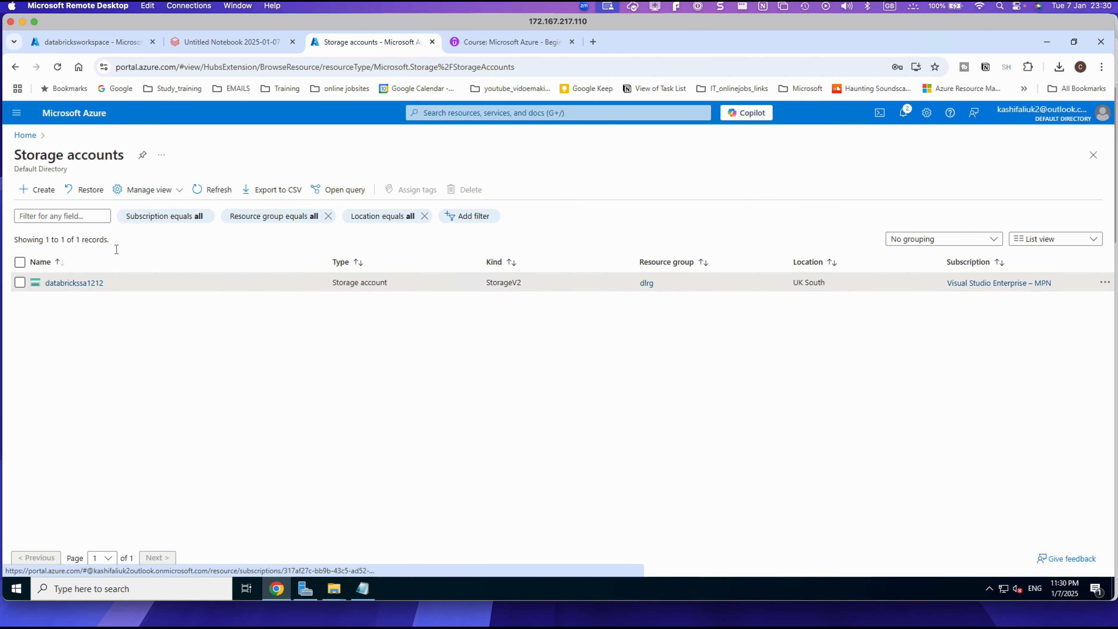
{"action": "left_click", "coordinate": [73, 285]}
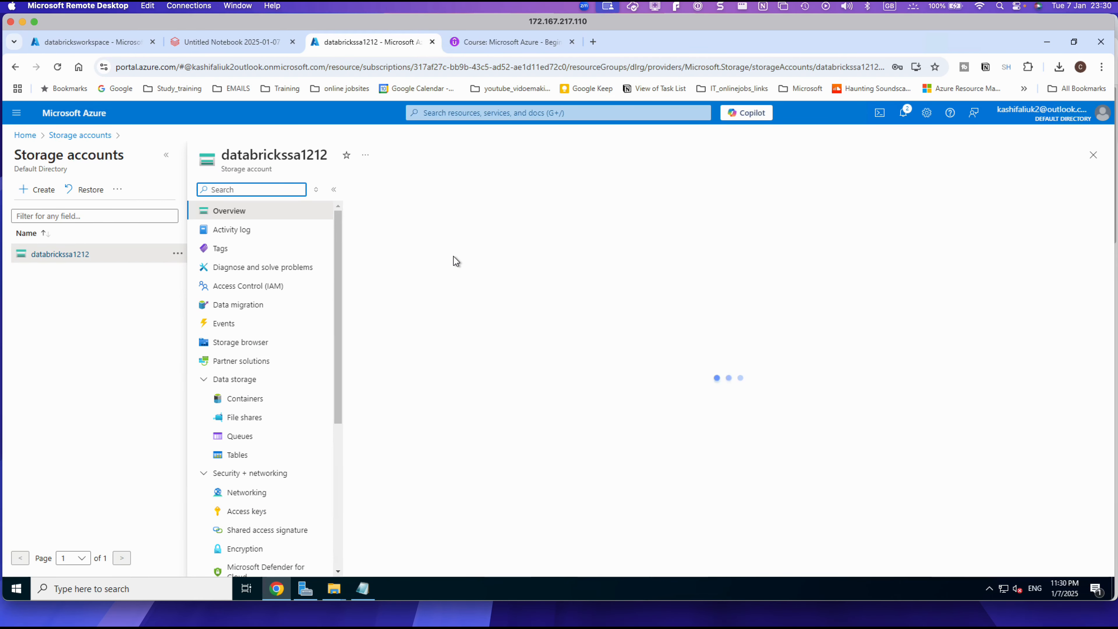
{"action": "left_click", "coordinate": [465, 234]}
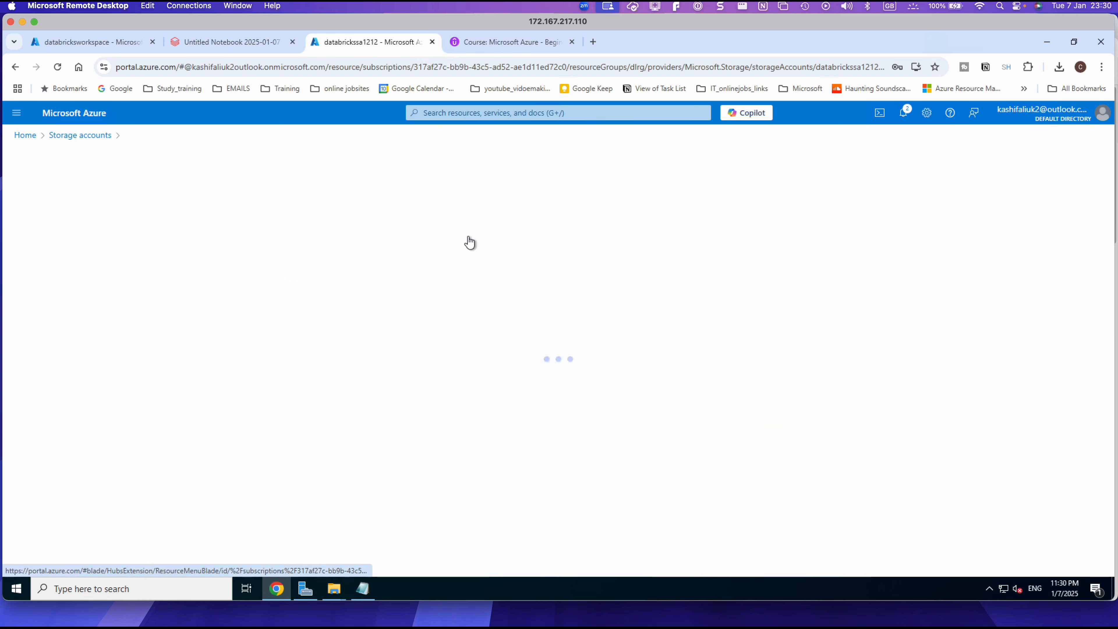
Step: Delete the resource group dlrg with its dependent resources, entering its name to confirm the permanent deletion
{"action": "left_click", "coordinate": [360, 188]}
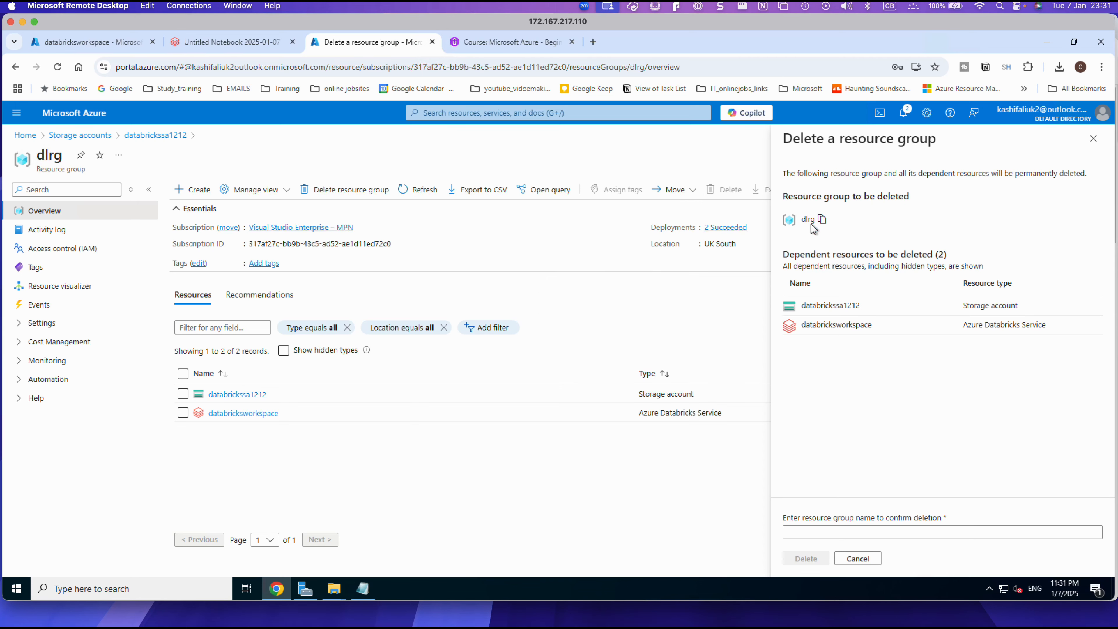
{"action": "left_click", "coordinate": [822, 219]}
{"action": "left_click", "coordinate": [787, 532]}
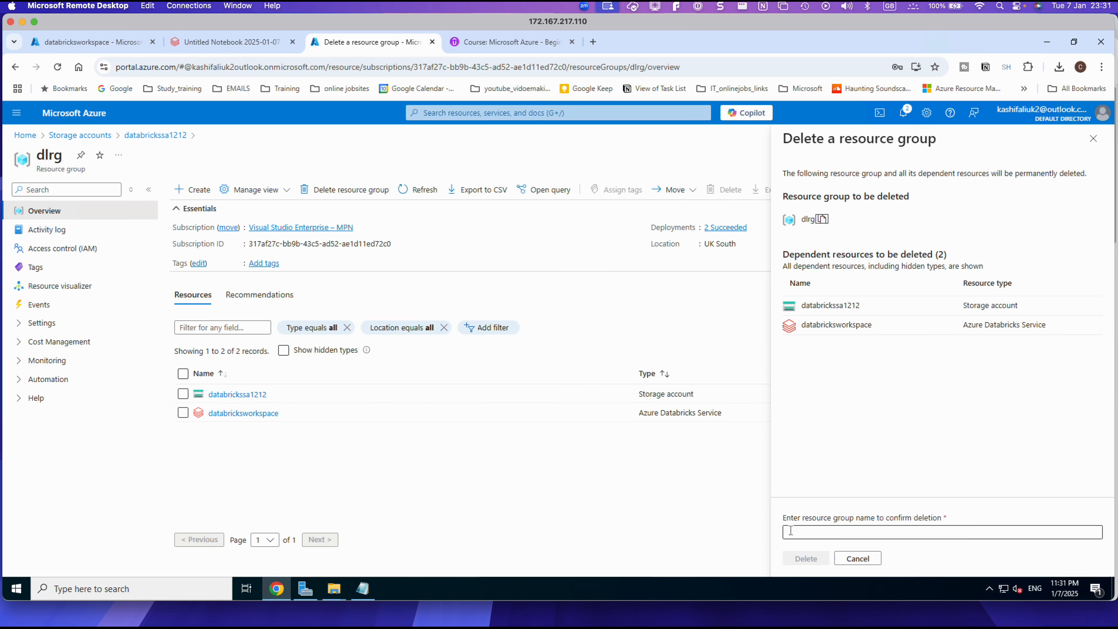
{"action": "right_click", "coordinate": [791, 529]}
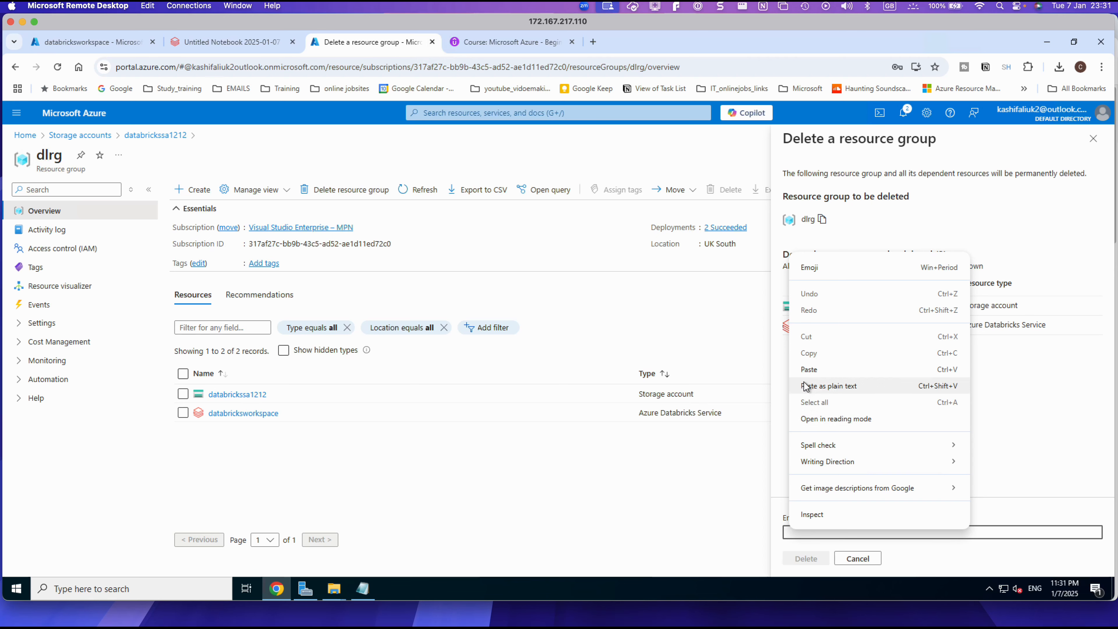
{"action": "left_click", "coordinate": [808, 372]}
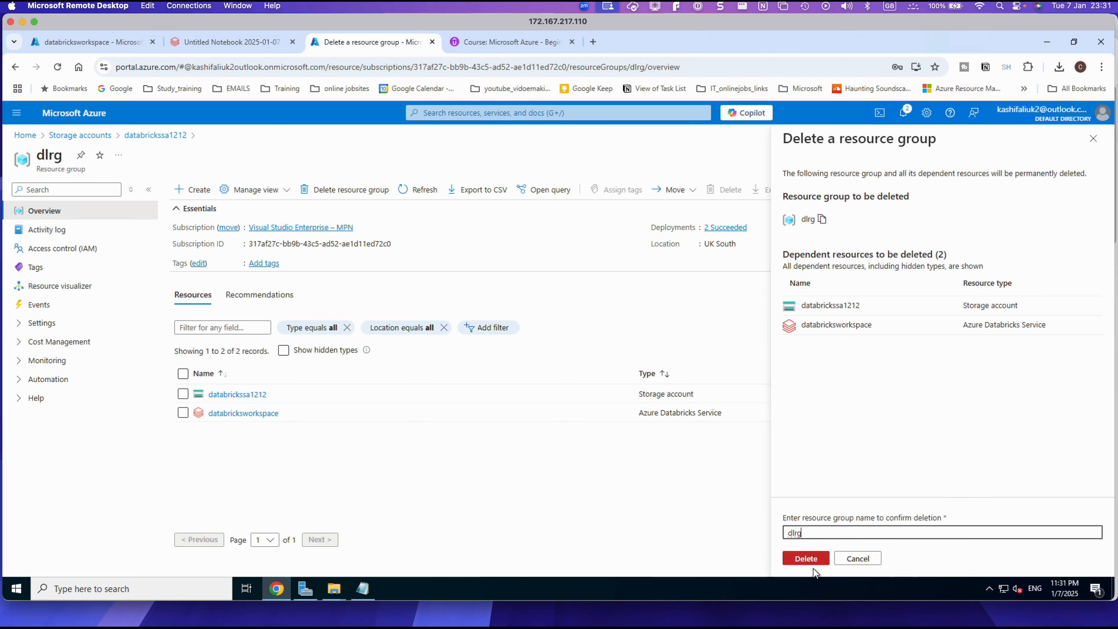
{"action": "left_click", "coordinate": [810, 560]}
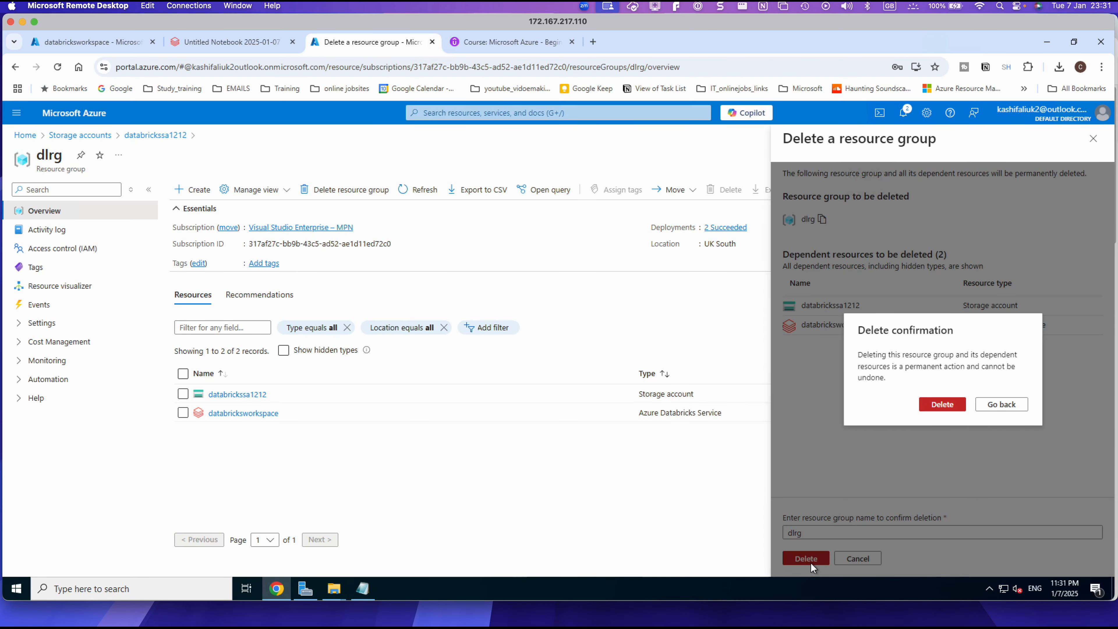
{"action": "left_click", "coordinate": [941, 406]}
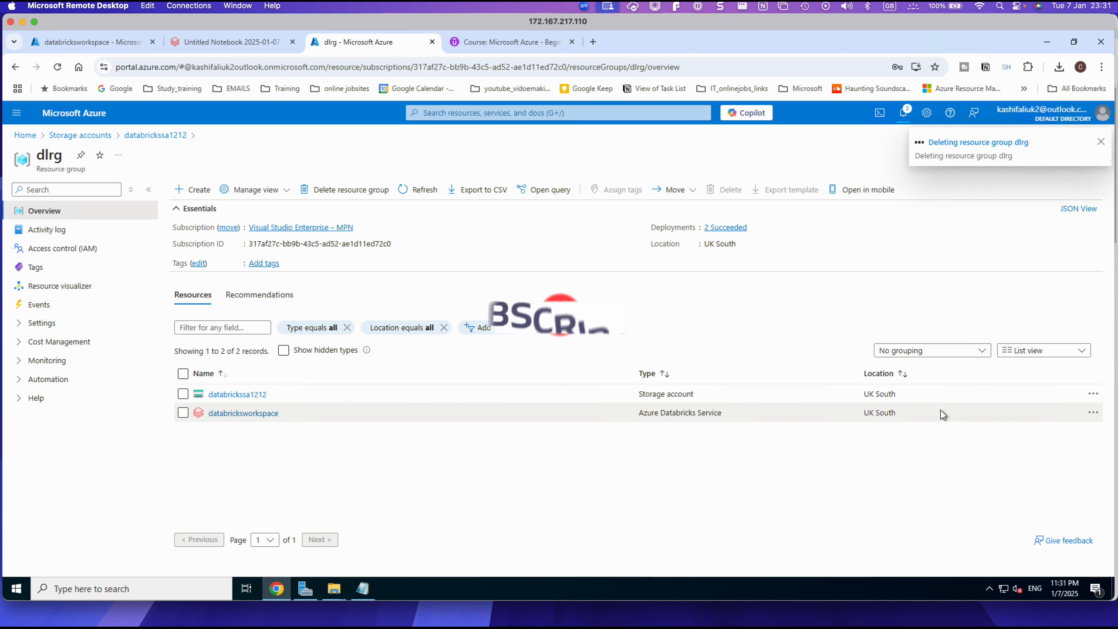